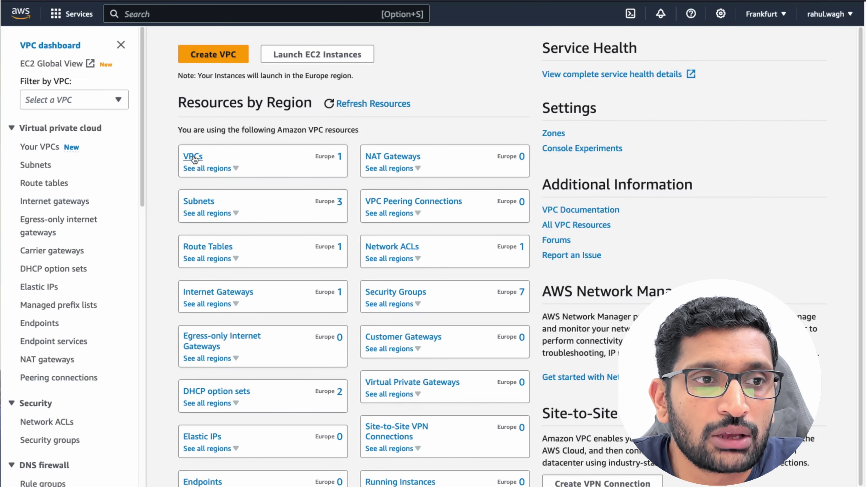
Step: From the Frankfurt VPC dashboard, open Your VPCs to see the existing aws_vpc
click(193, 157)
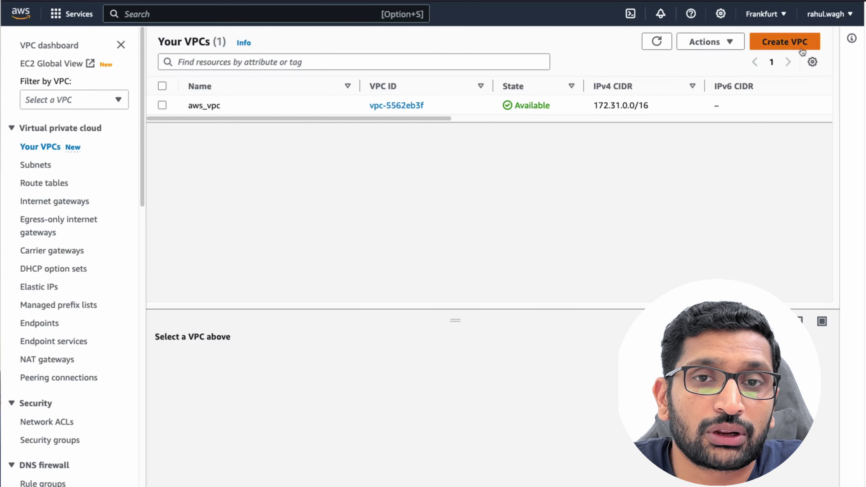
Step: Start a new VPC, bringing up the VPC-only Create VPC form
click(783, 43)
scroll(285, 200, down, 2)
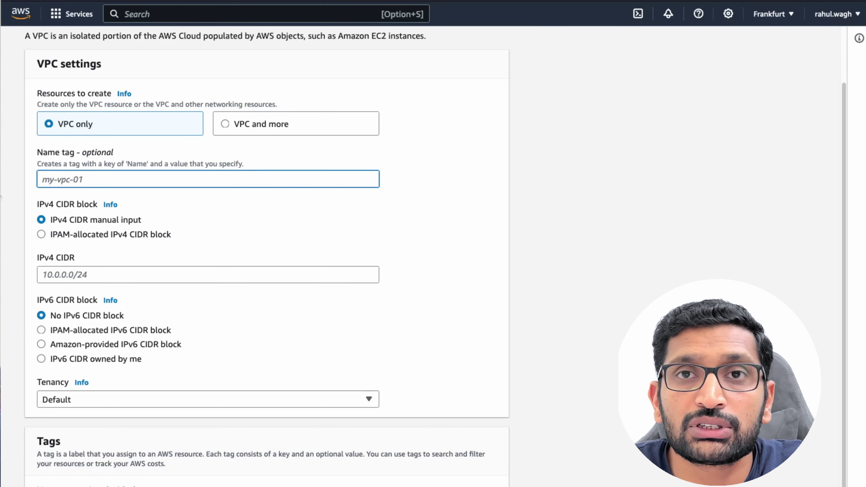
Step: Name the VPC test-vpc and enter the IPv4 CIDR 12.0.0.0/16
text(test)
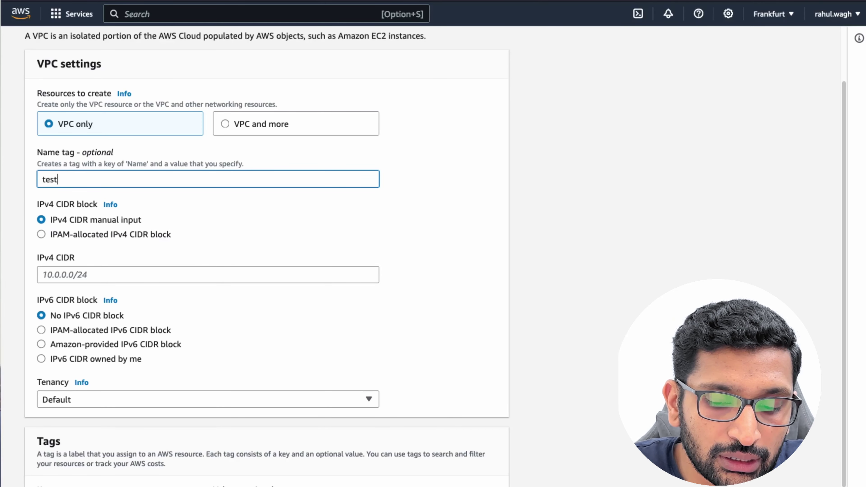
text(-demo)
key(BackSpace)
key(BackSpace)
key(BackSpace)
key(BackSpace)
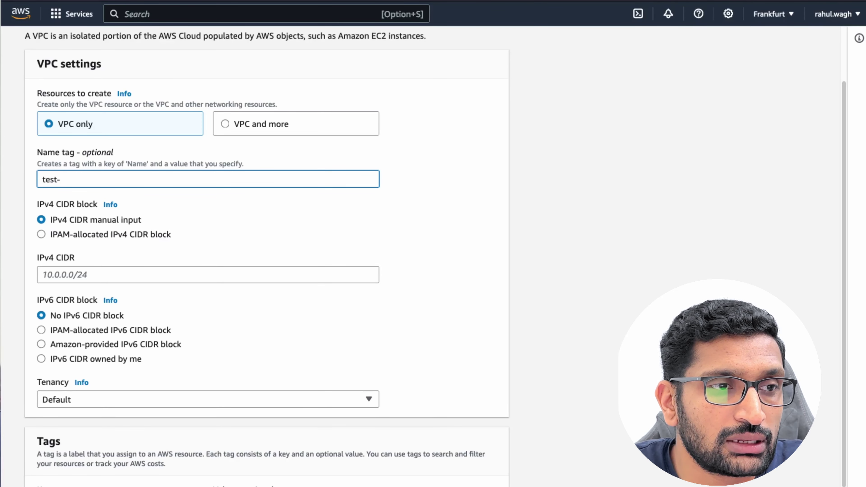
text(vpc)
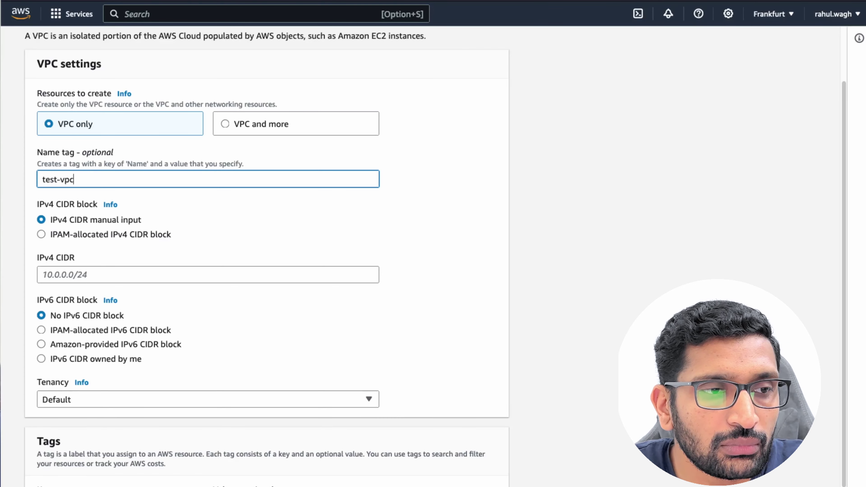
click(95, 273)
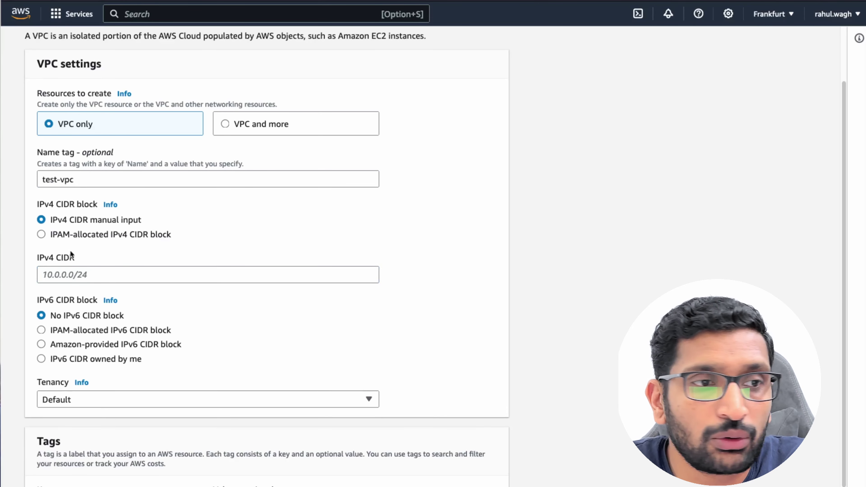
click(81, 274)
text(12.0.0.0/16)
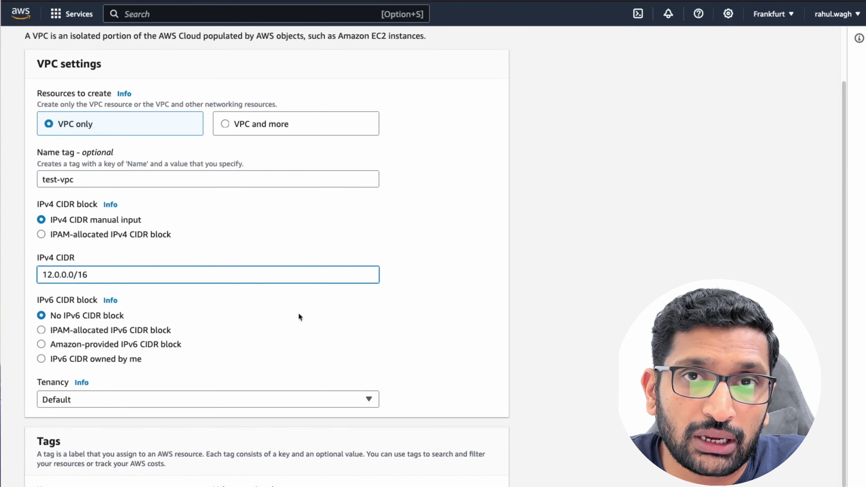
Step: Check the Name tag is test-vpc and create the VPC
click(299, 313)
scroll(298, 313, down, 2)
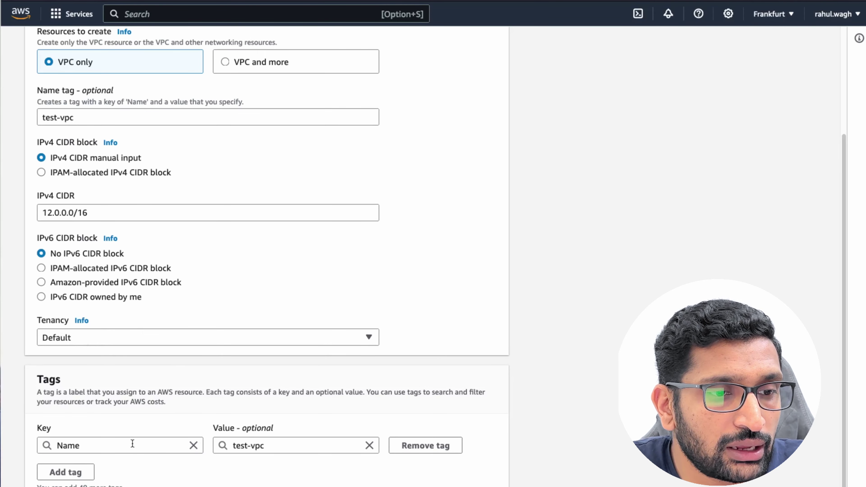
click(94, 446)
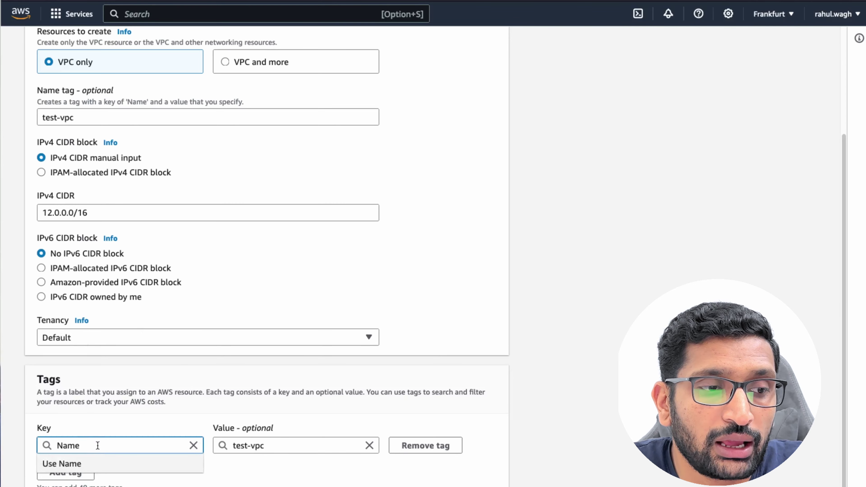
click(290, 446)
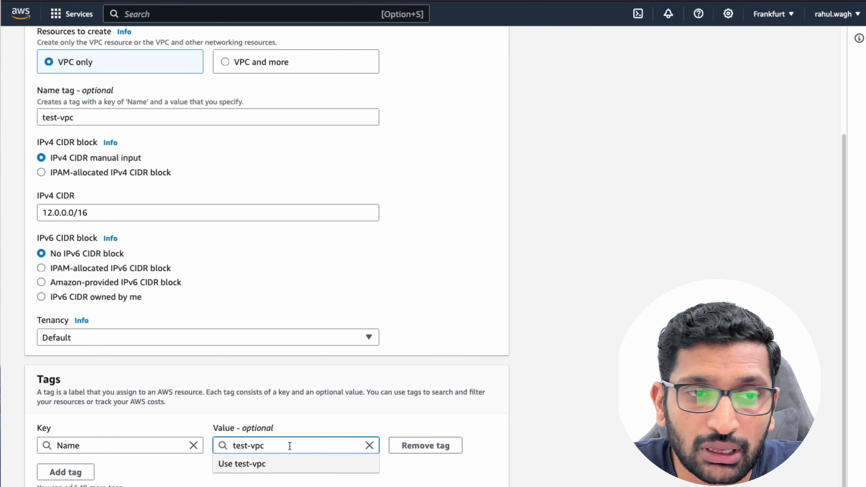
scroll(179, 339, up, 3)
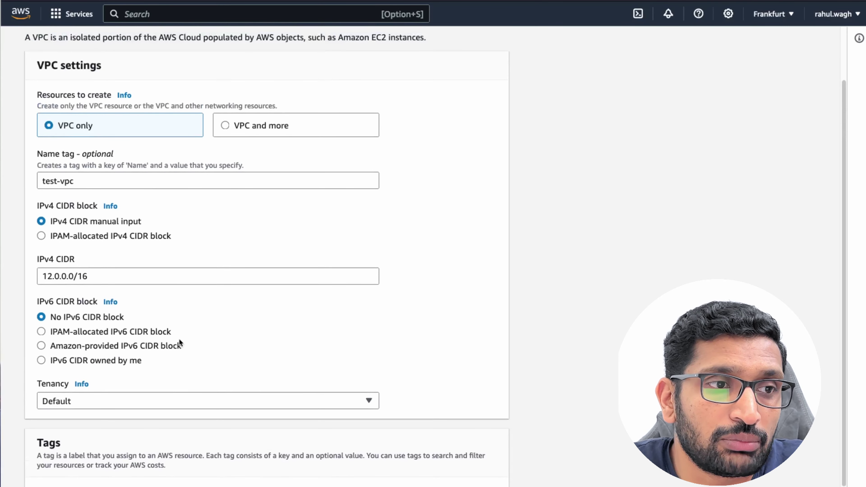
scroll(178, 338, down, 6)
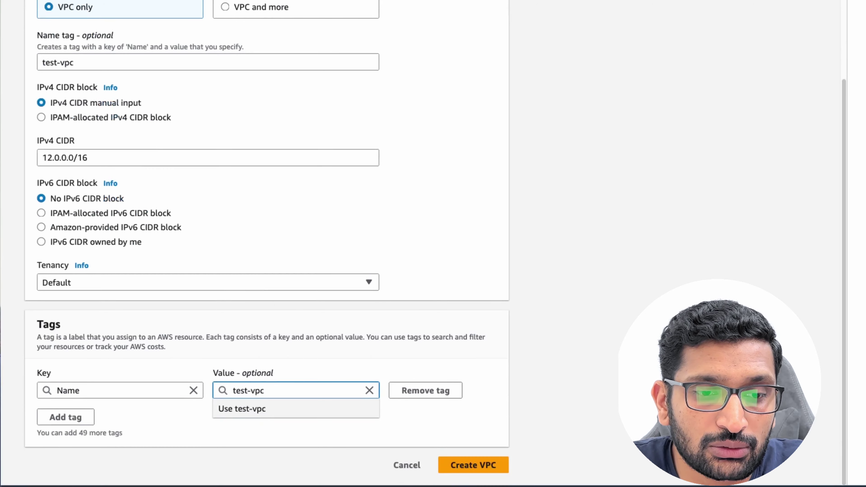
click(469, 472)
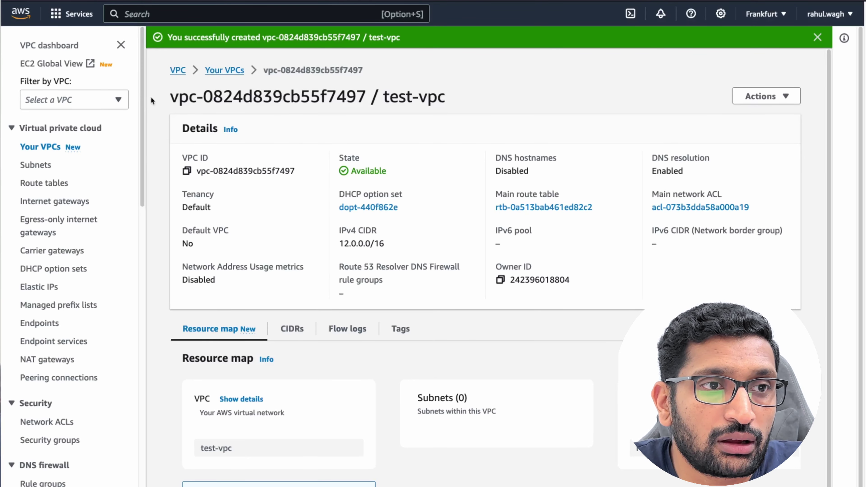
Step: Review aws_vpc and test-vpc in Your VPCs, then go to Internet gateways
click(178, 71)
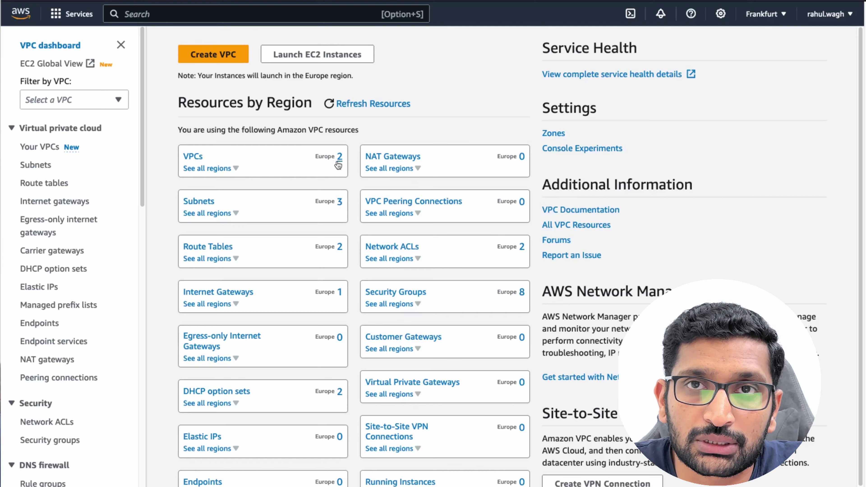
click(193, 157)
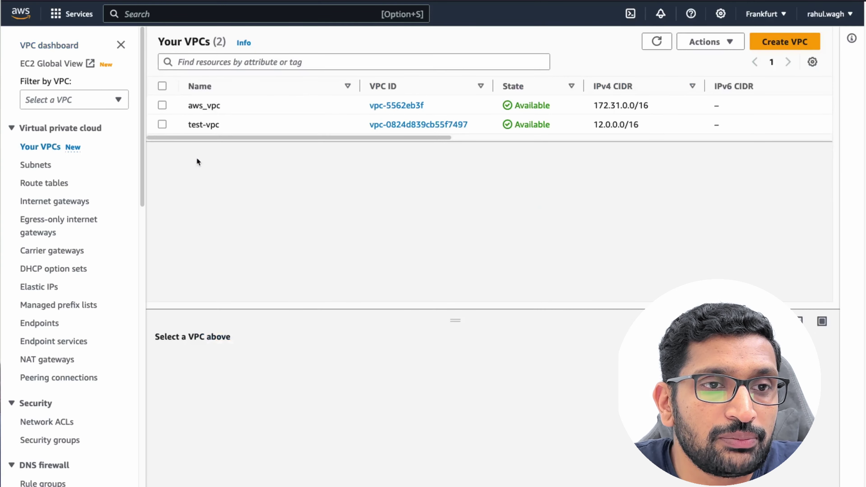
drag(189, 107, 219, 125)
click(220, 107)
click(219, 125)
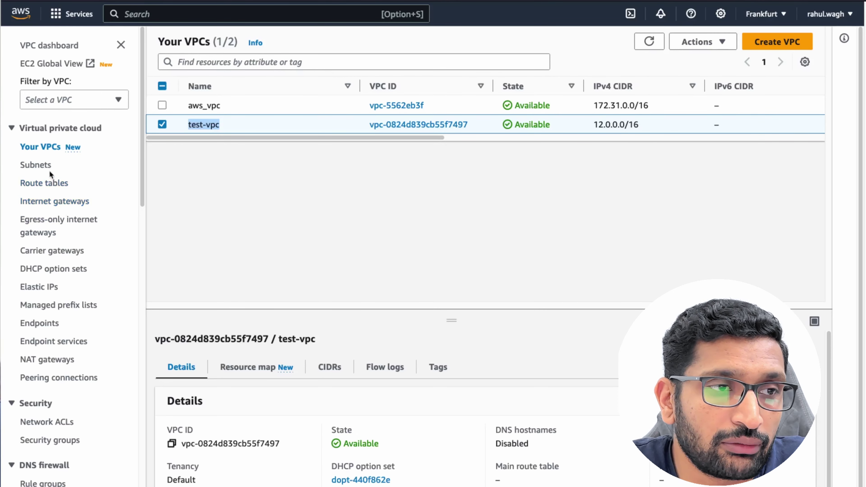
click(47, 204)
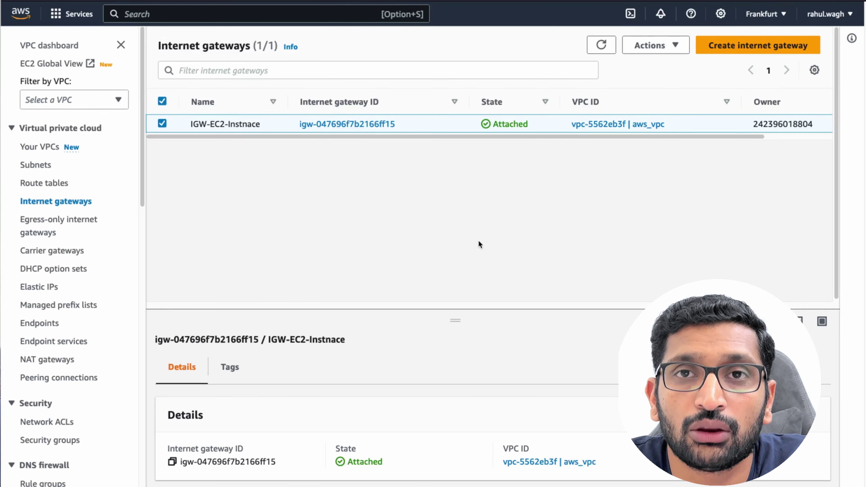
Step: Create an internet gateway with the Name tag IGW-test
click(753, 44)
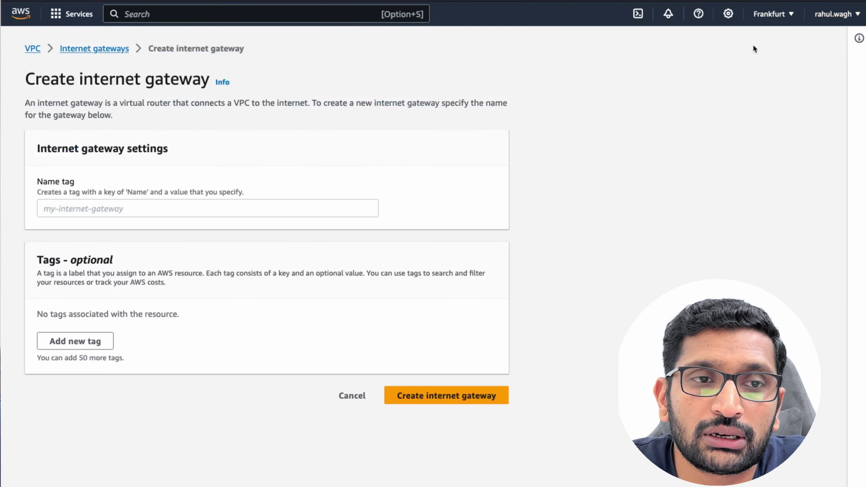
click(81, 211)
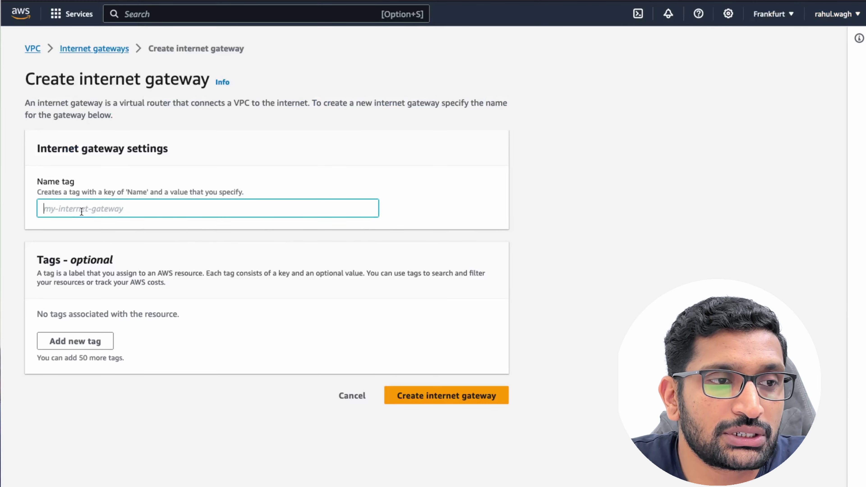
text(IG)
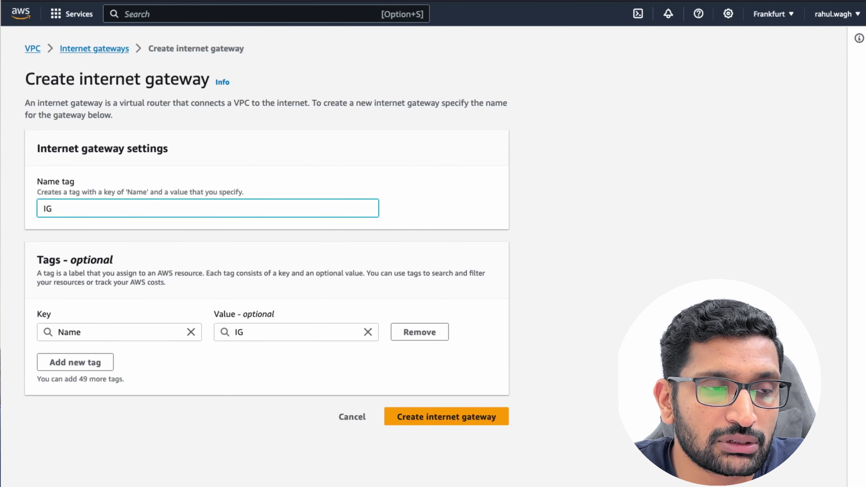
text(W)
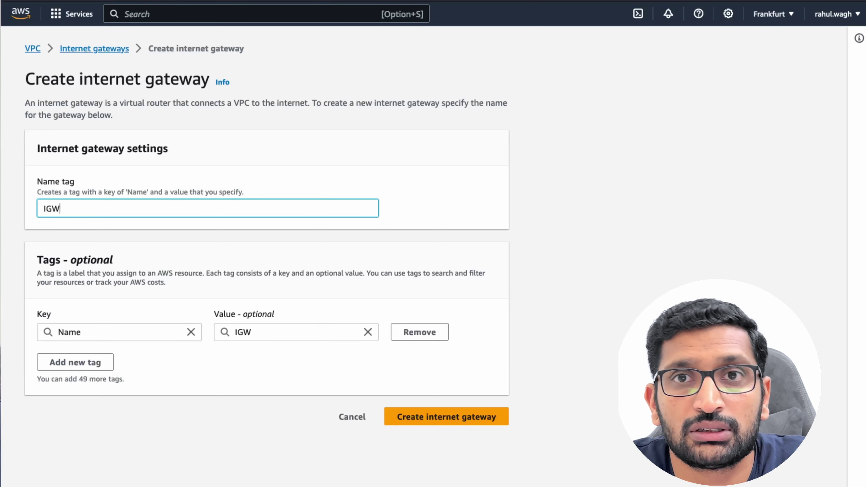
text(-test)
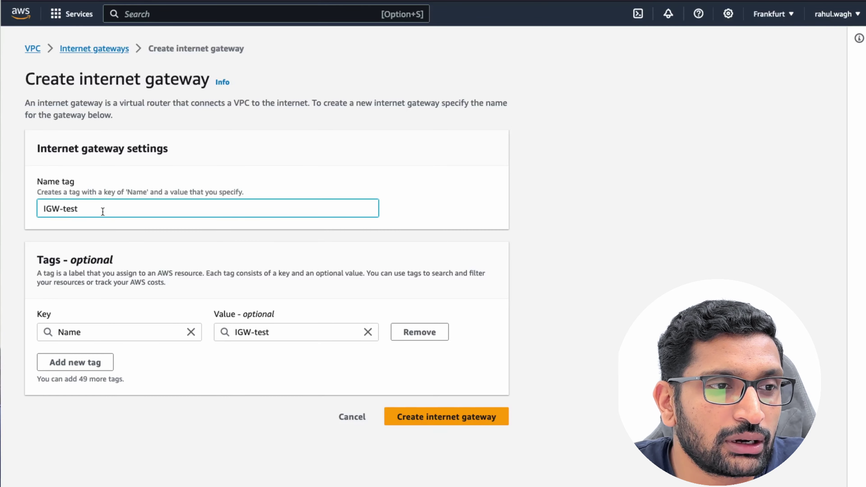
click(451, 416)
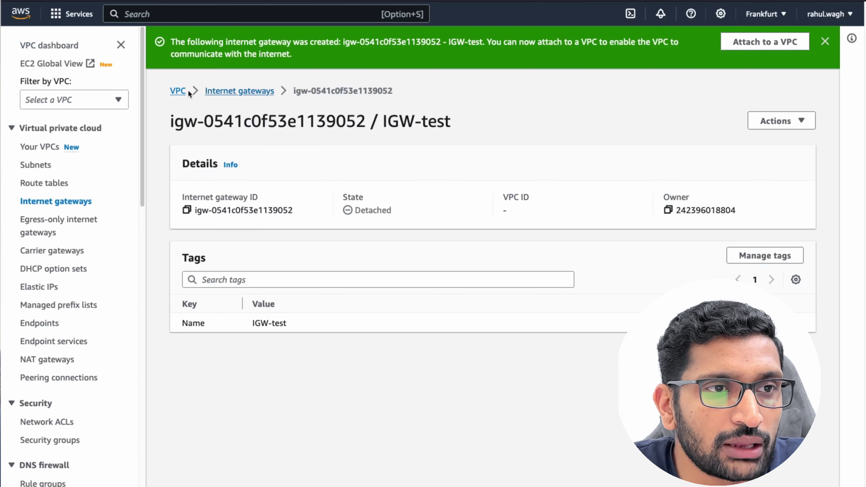
Step: Confirm IGW-test shows Detached in the gateway list and open its details
click(228, 93)
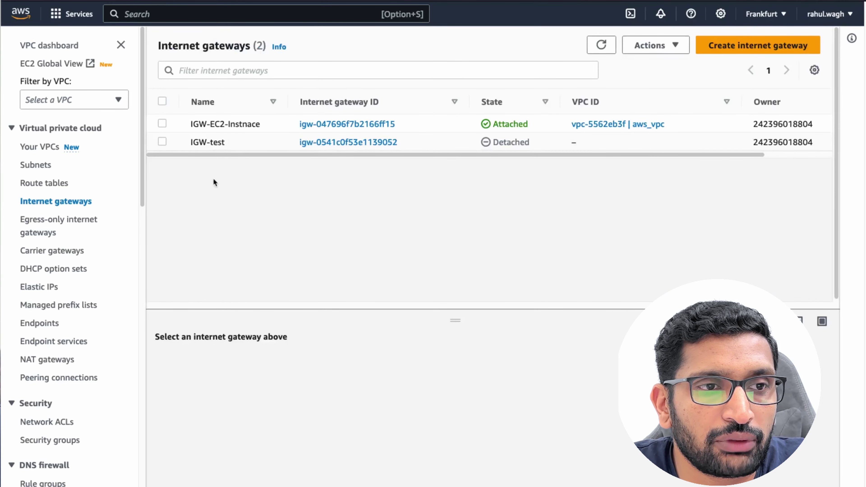
drag(190, 140, 225, 143)
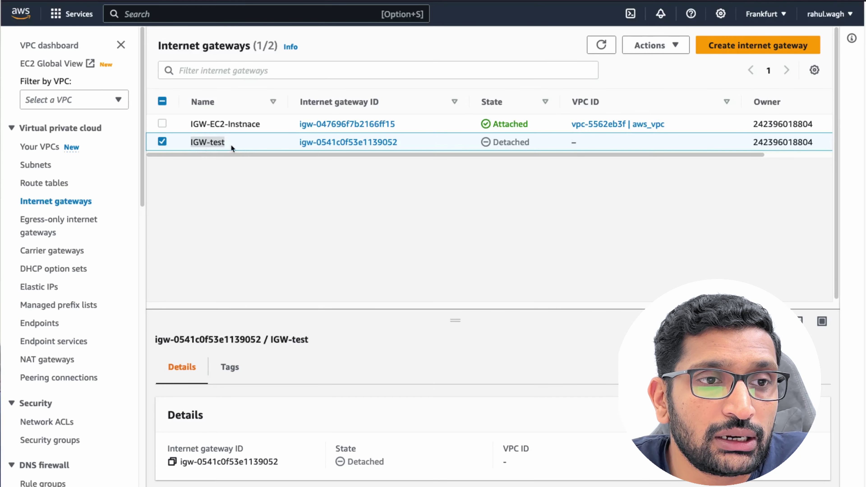
triple_click(231, 144)
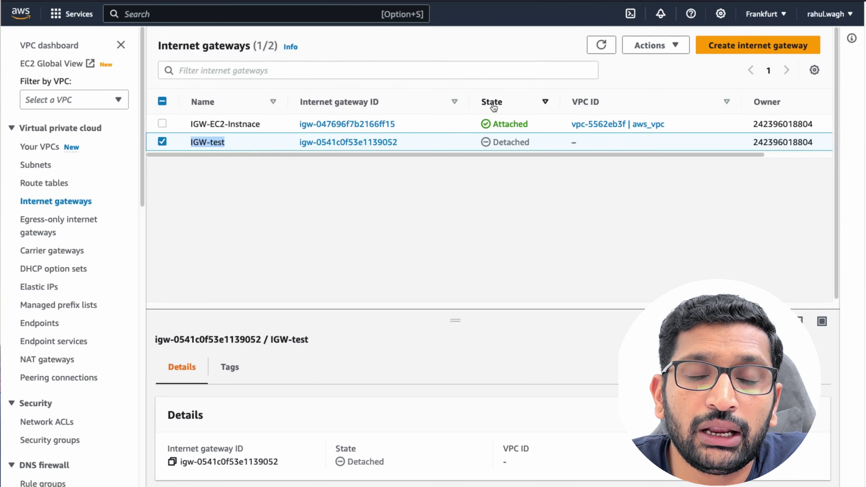
drag(492, 143, 543, 147)
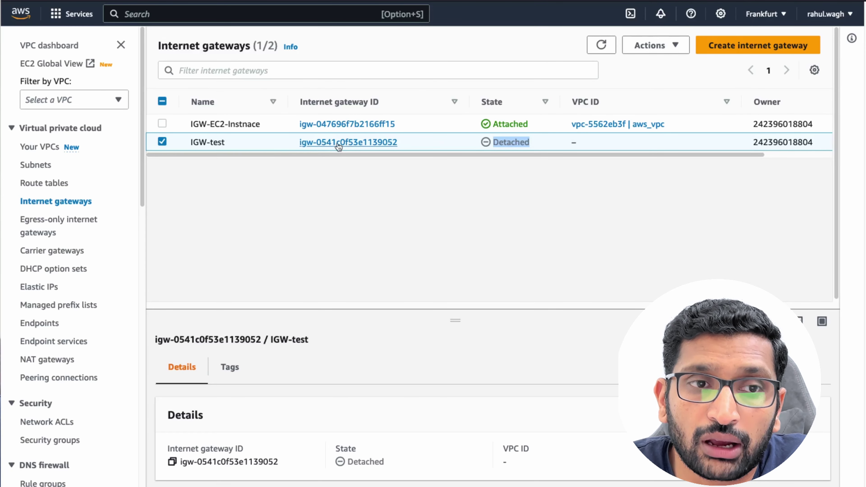
click(354, 143)
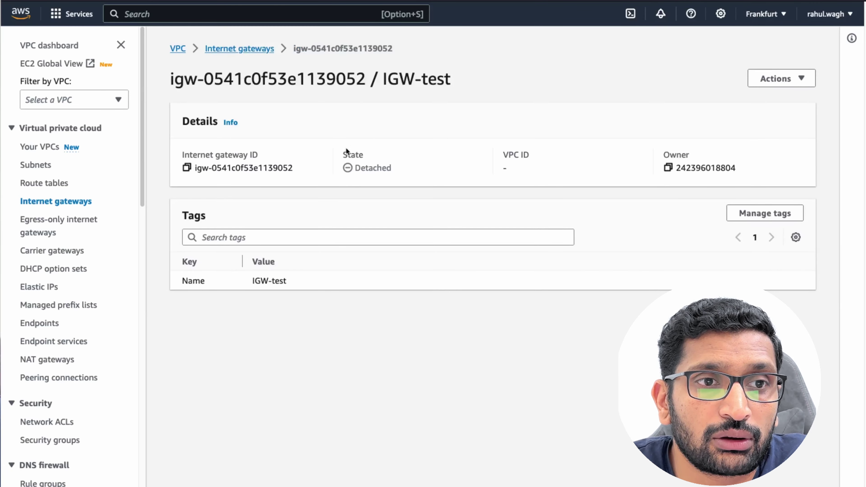
Step: Attach IGW-test to vpc-0824d839cb55f7497 (test-vpc) via Actions > Attach to VPC
click(798, 78)
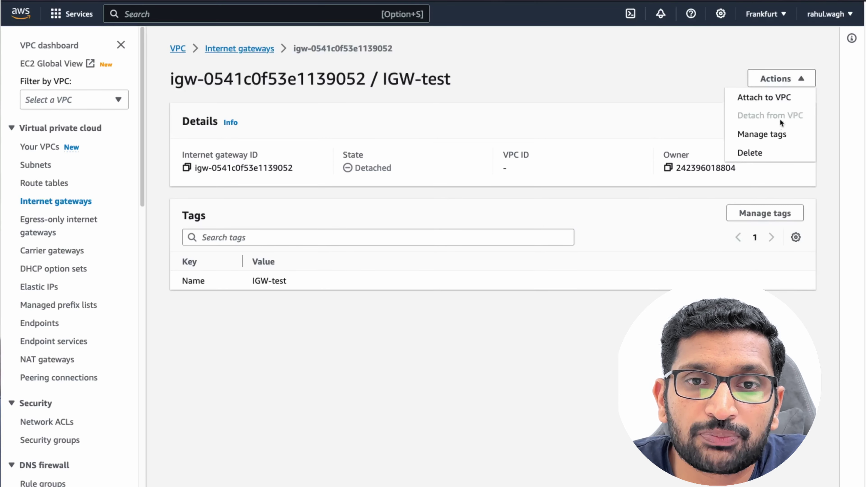
click(763, 98)
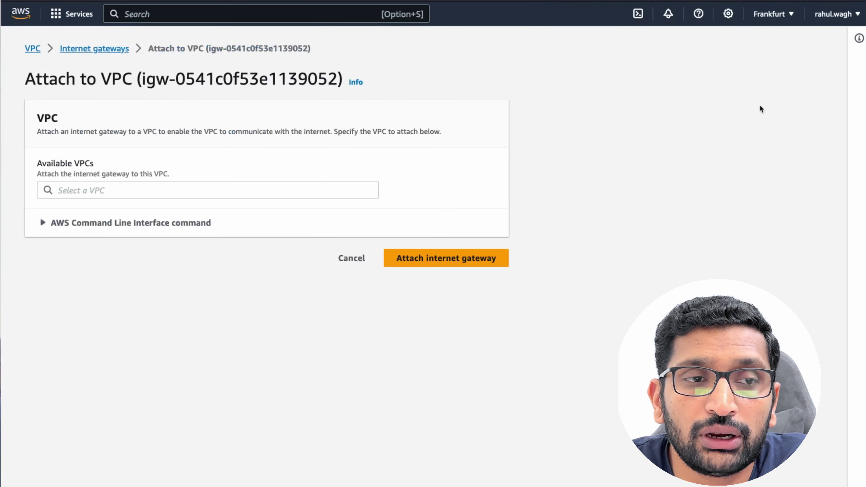
click(116, 187)
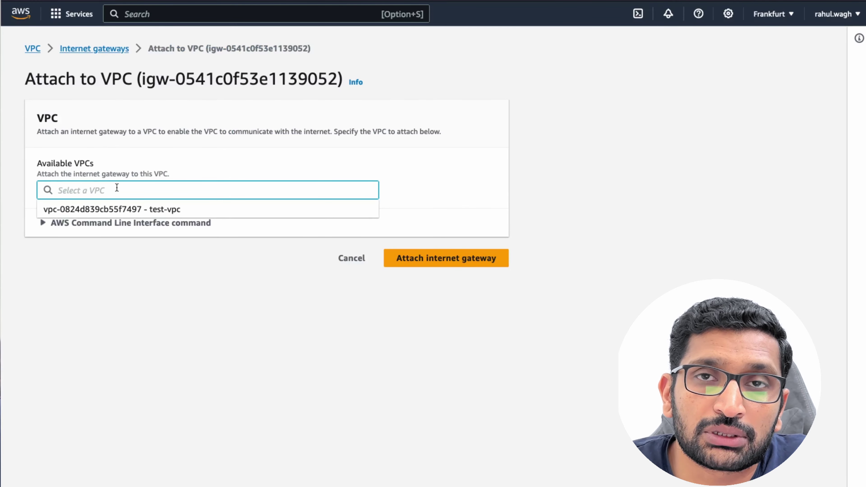
click(154, 209)
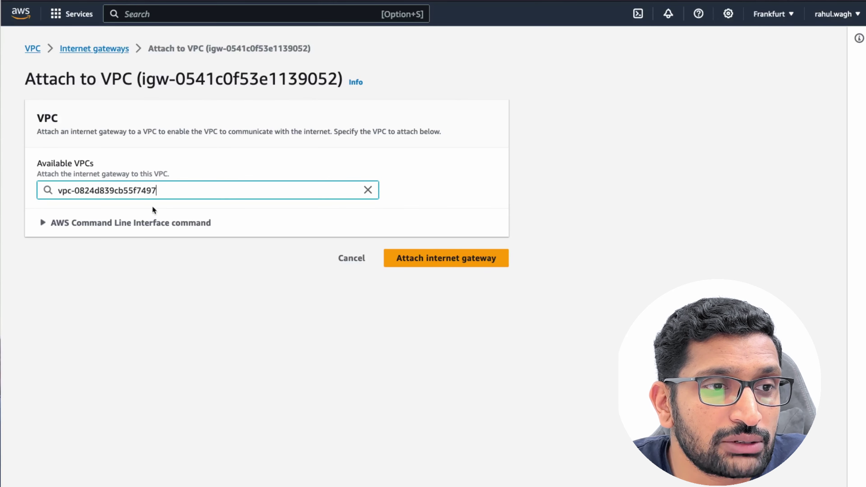
click(428, 260)
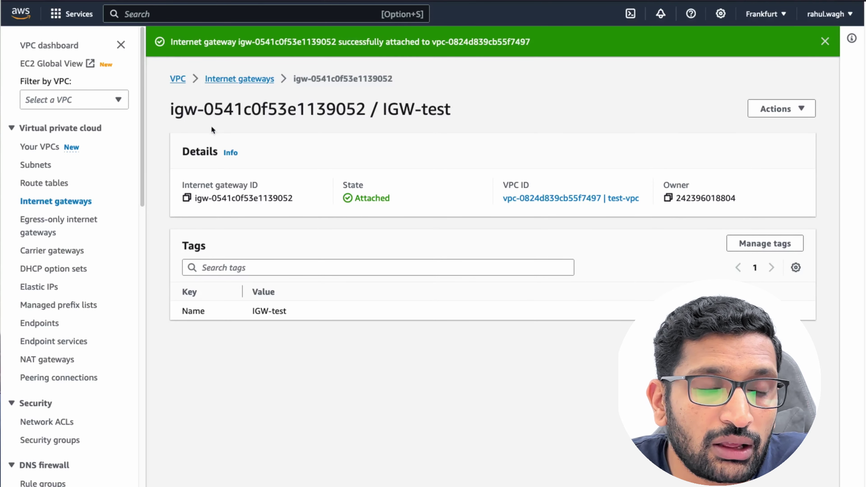
Step: Verify IGW-test is Attached to test-vpc, then return to the VPC dashboard
click(239, 78)
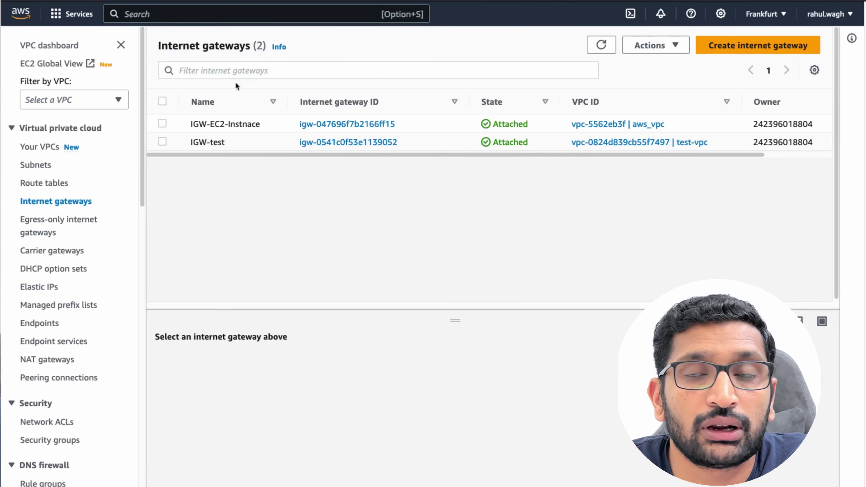
drag(191, 142, 273, 140)
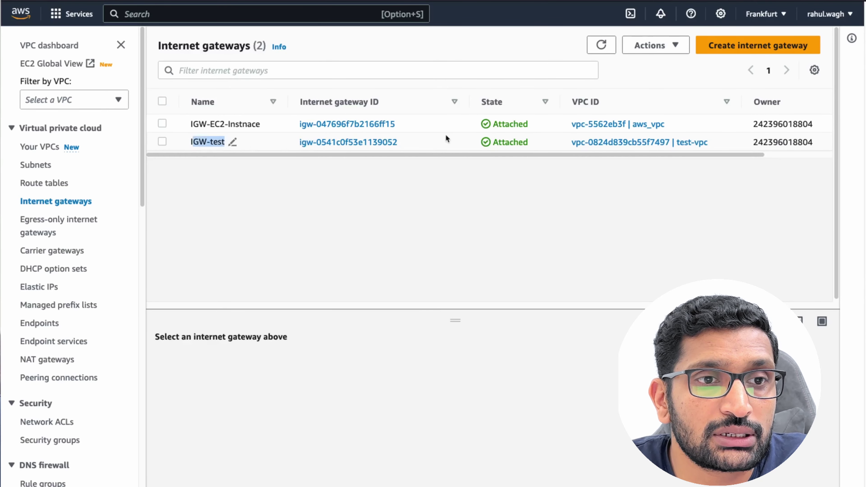
drag(445, 134, 563, 144)
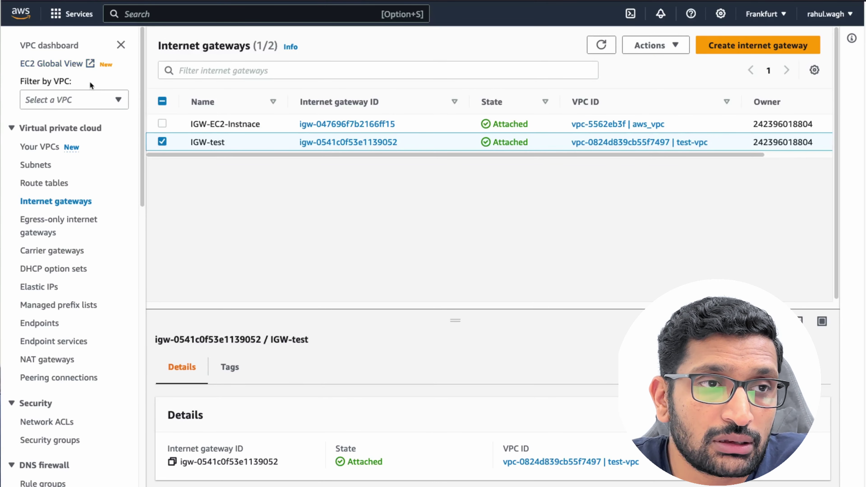
click(37, 46)
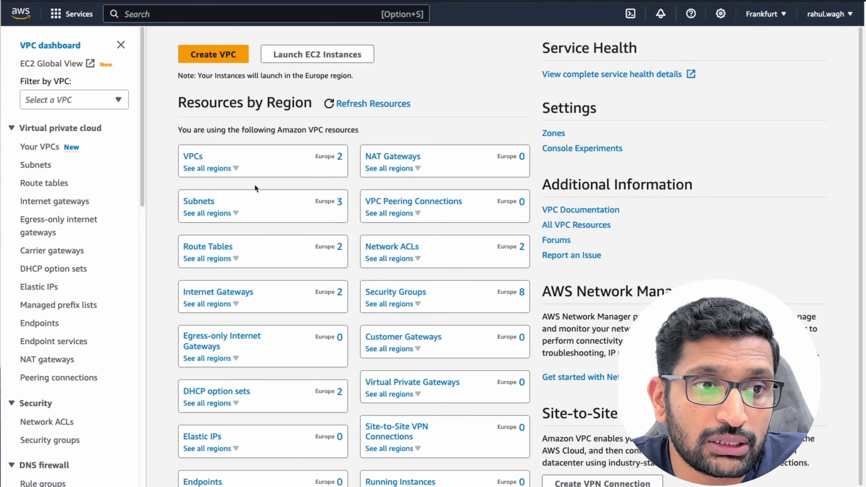
Step: Go to Subnets and start creating a new subnet
click(35, 165)
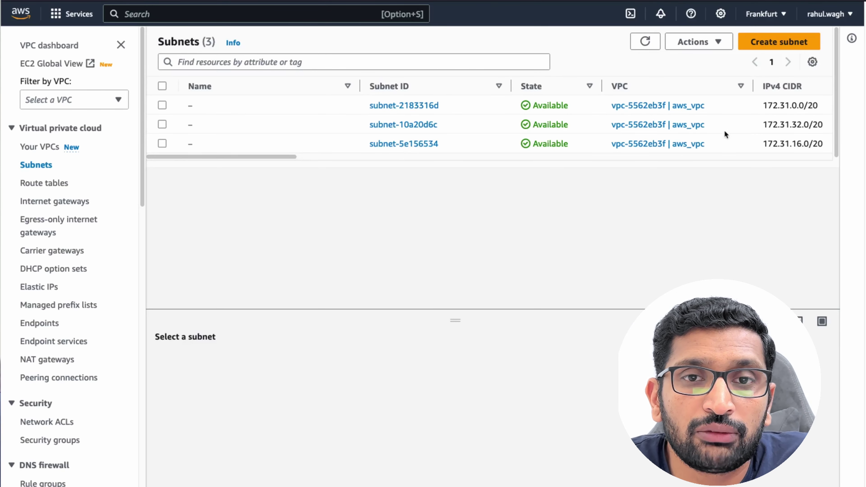
click(781, 42)
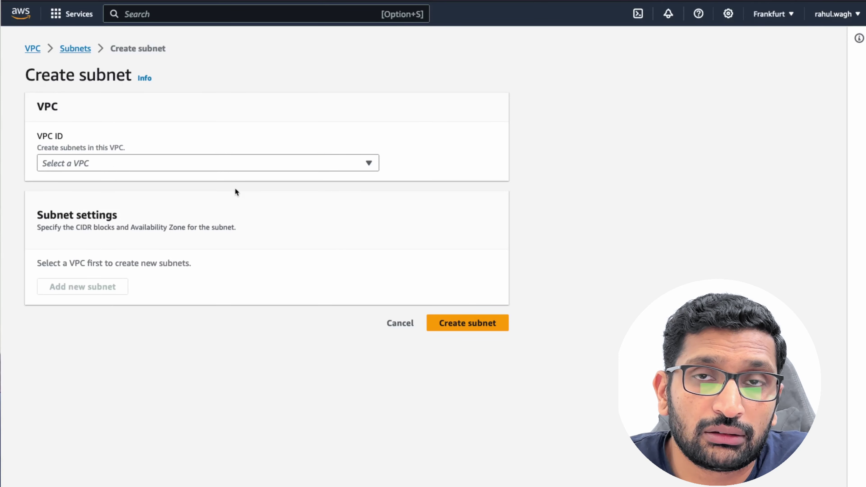
key(super+Tab)
key(super+Tab)
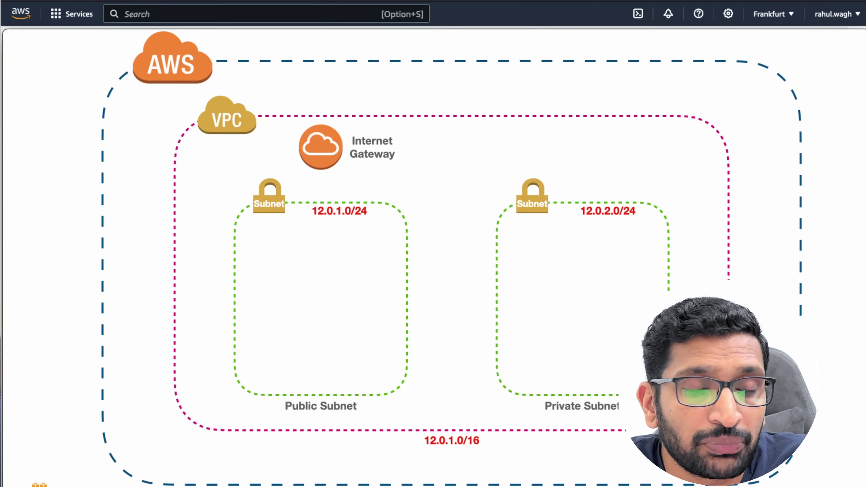
key(super+Tab)
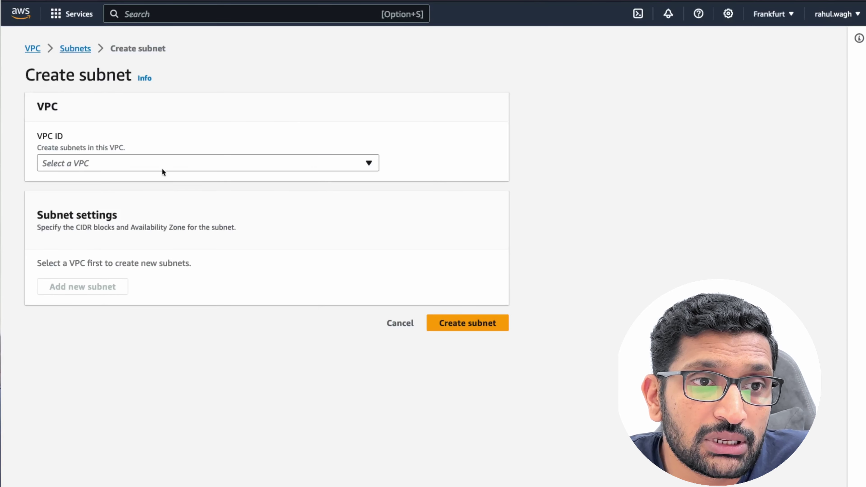
Step: Choose test-vpc, name the subnet test-public-subnet-1a, and place it in eu-central-1a
click(142, 163)
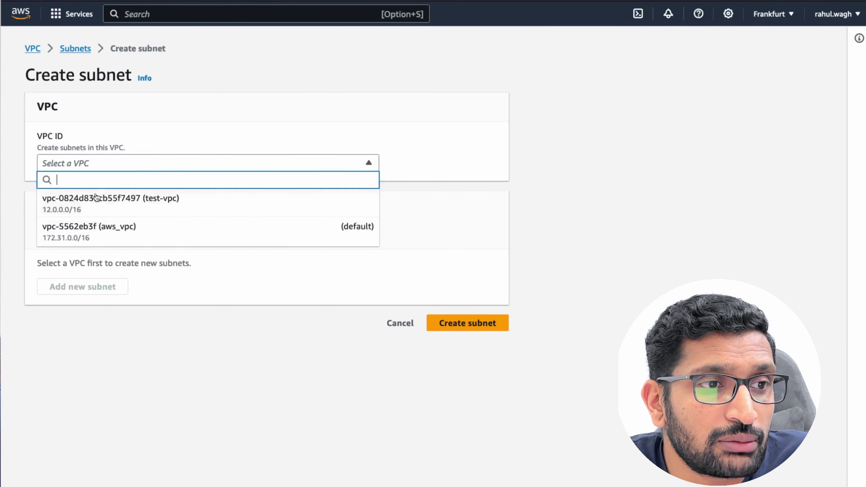
click(139, 202)
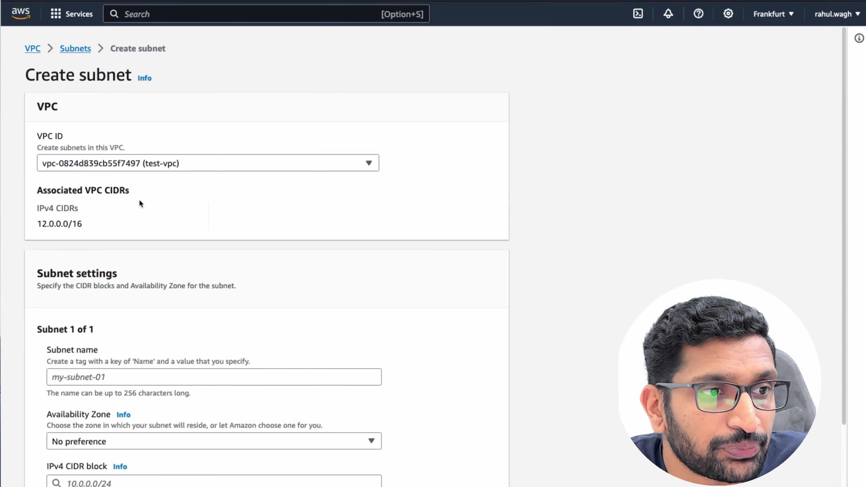
scroll(183, 239, down, 4)
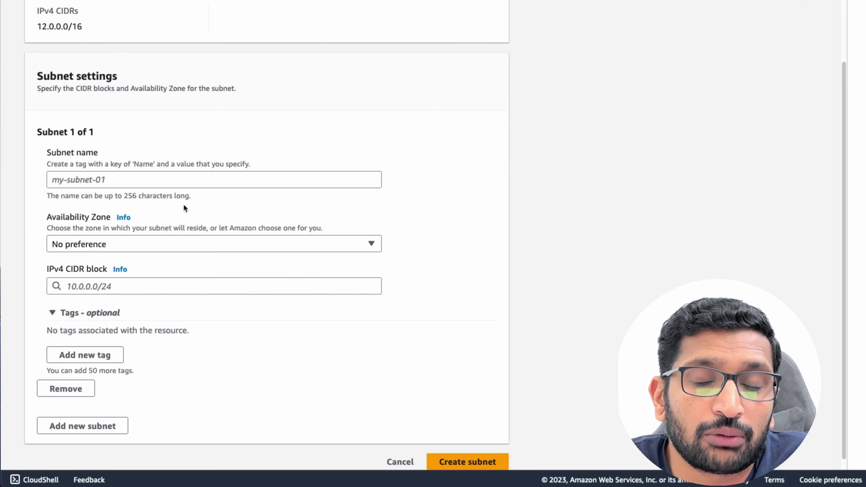
click(94, 186)
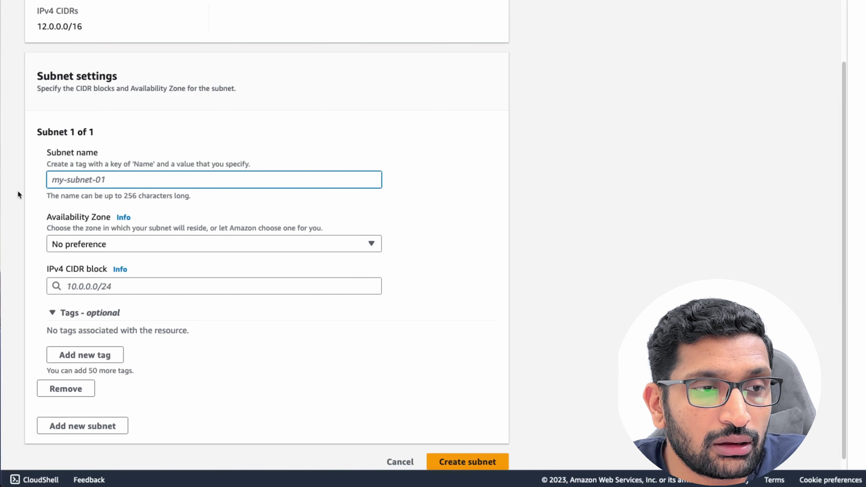
text(test-publ)
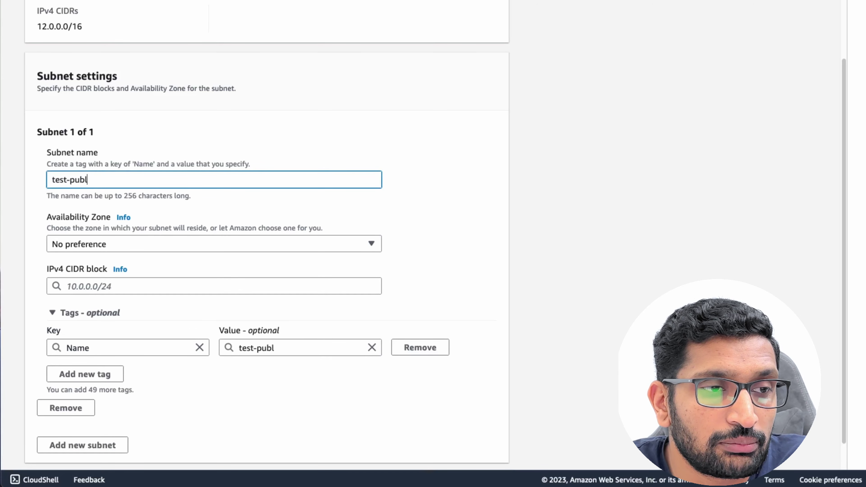
text(ic-subm)
key(BackSpace)
text(n)
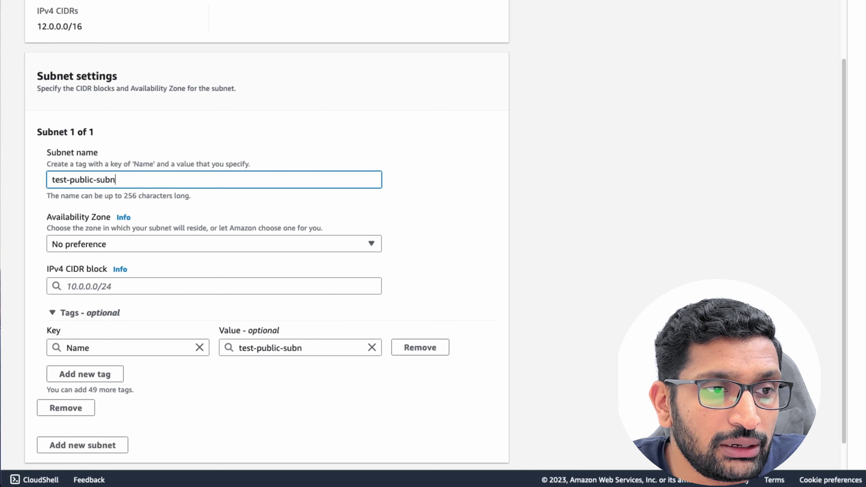
text(et-1a)
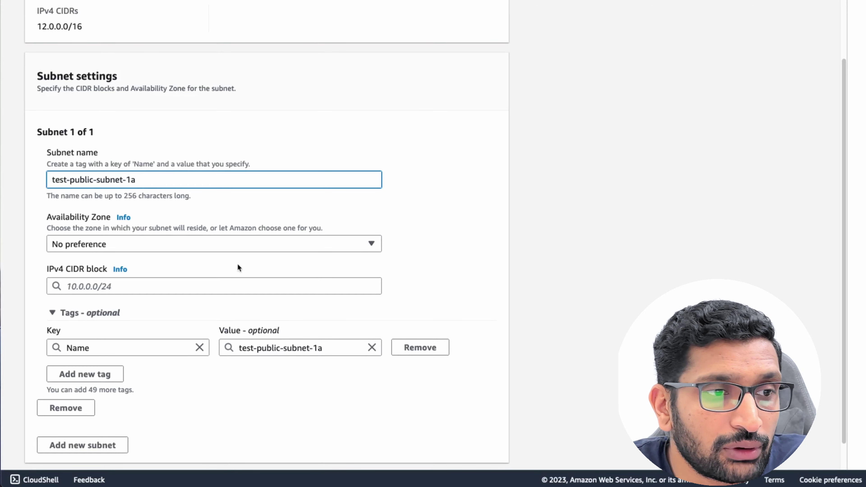
click(250, 247)
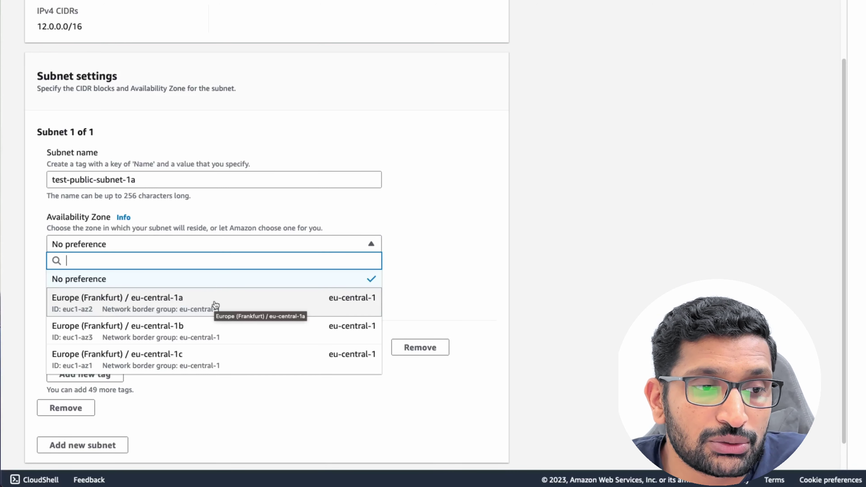
click(215, 305)
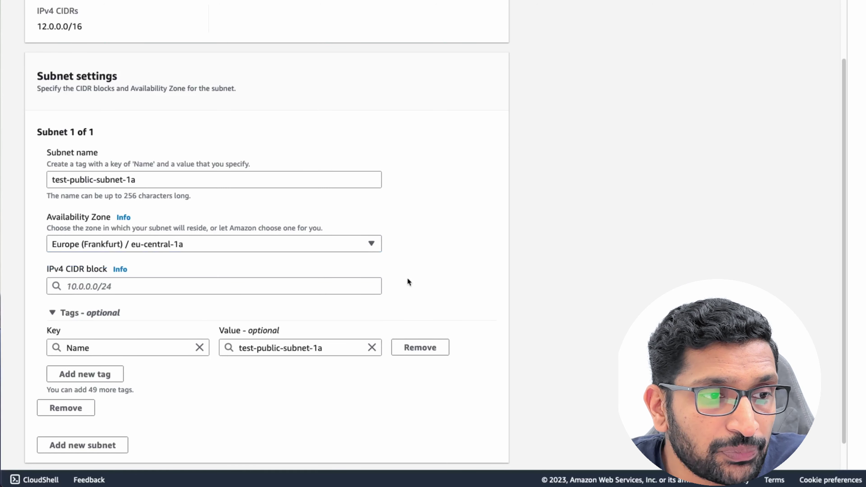
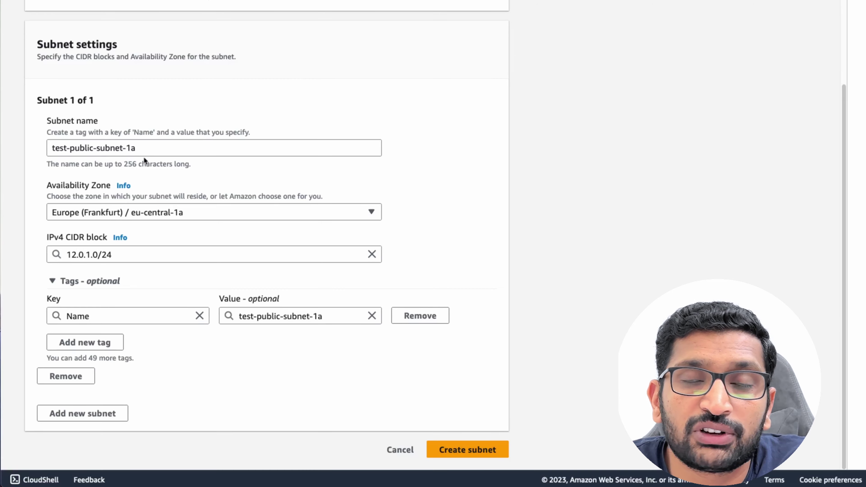
Step: Add a second subnet entry named test-private-subnet-1a
click(102, 412)
scroll(230, 361, down, 6)
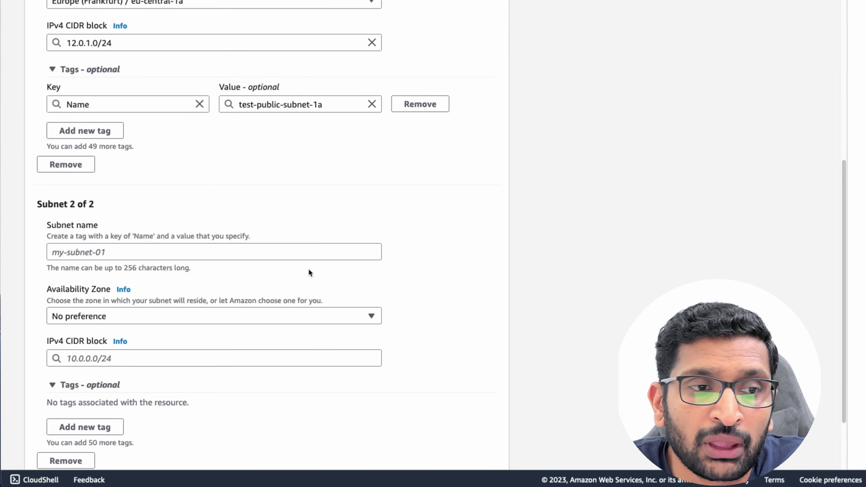
scroll(181, 201, up, 5)
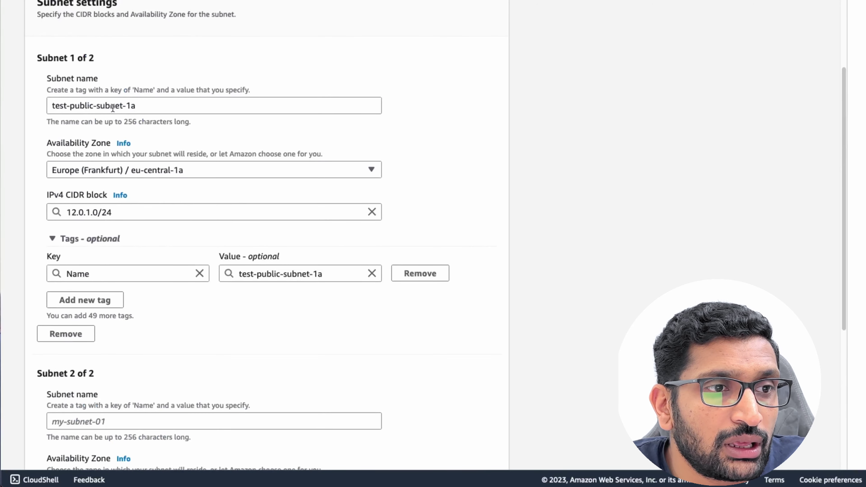
triple_click(112, 106)
key(ctrl+c)
scroll(199, 238, down, 7)
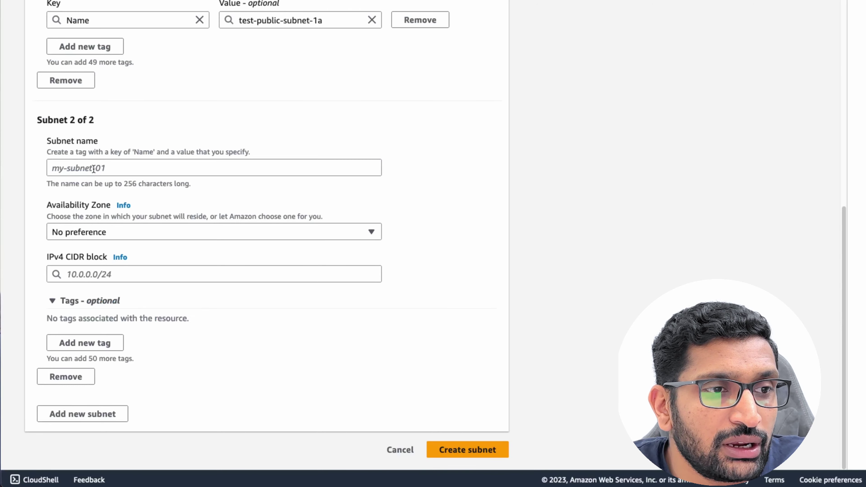
click(91, 168)
key(ctrl+v)
double_click(83, 169)
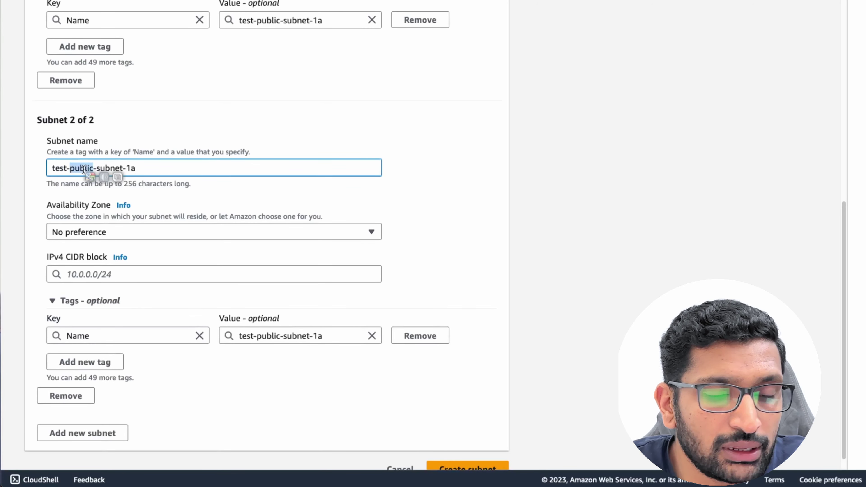
text(private)
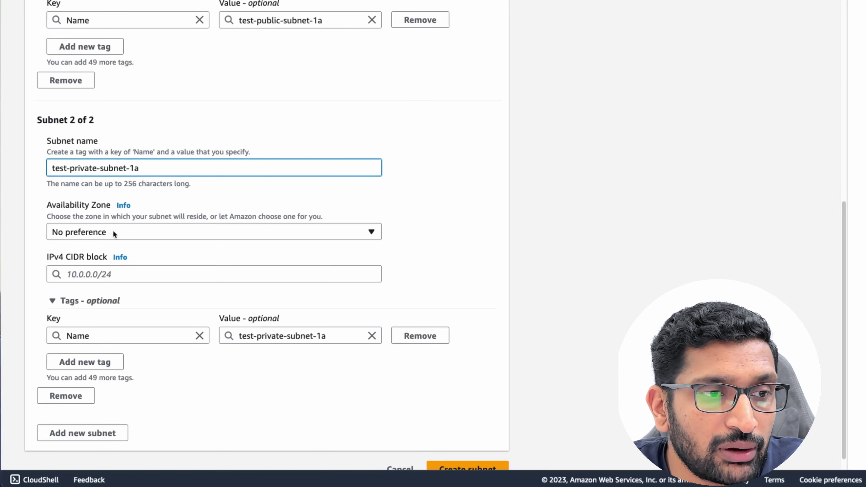
Step: Place the new subnet in eu-central-1a with CIDR block 12.0.3.0/24
click(126, 226)
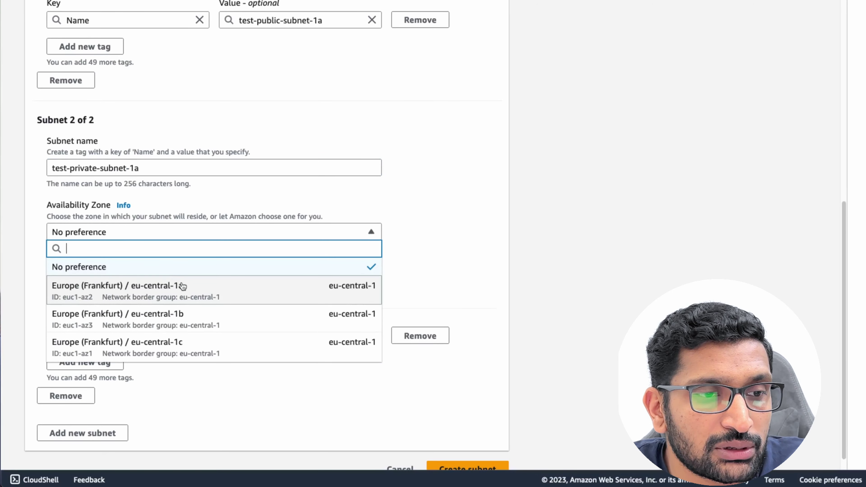
click(183, 292)
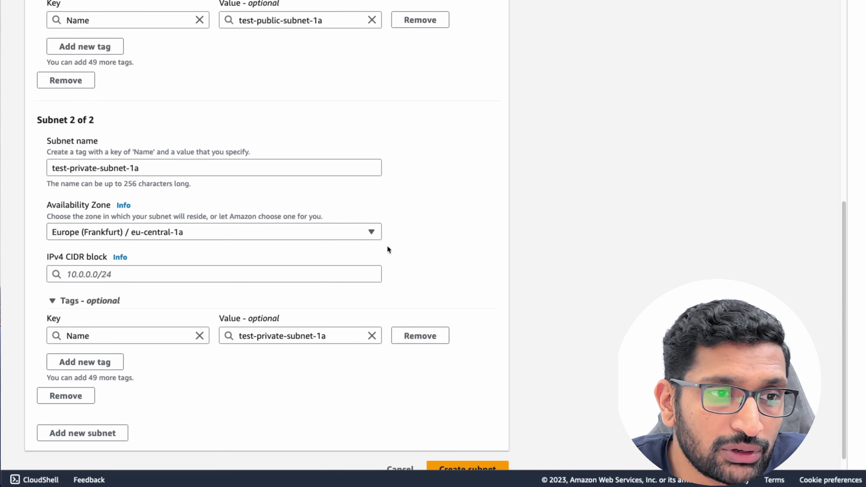
click(338, 233)
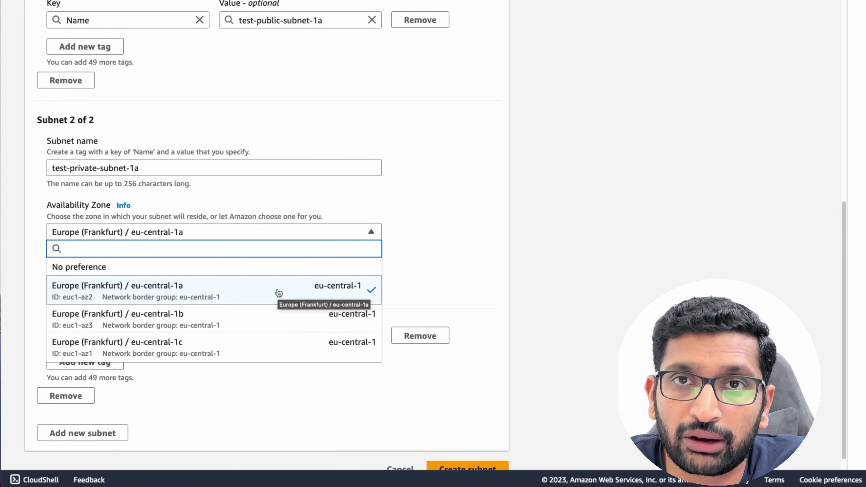
click(429, 212)
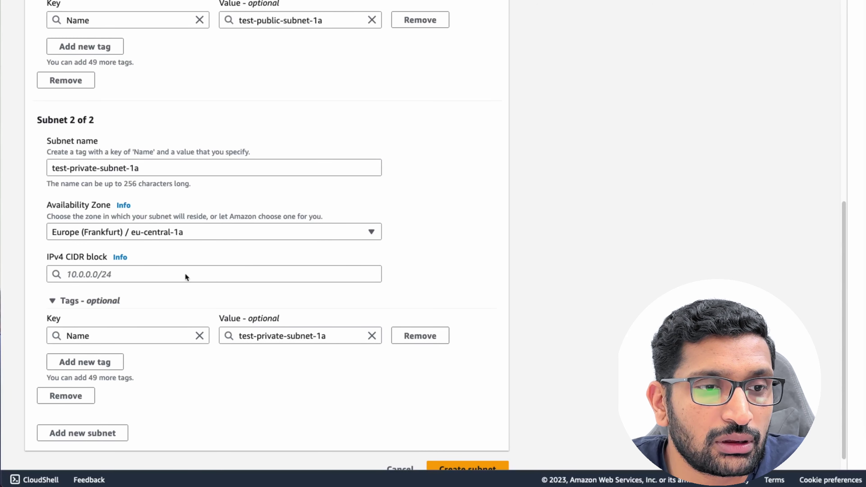
click(168, 277)
text(12.0.3.0/24)
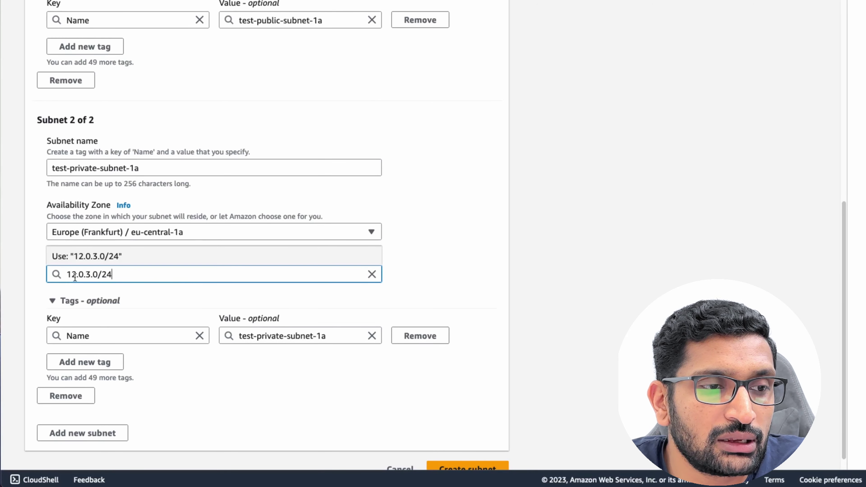
click(334, 311)
Step: Create both subnets, test-public-subnet-1a and test-private-subnet-1a
scroll(258, 362, down, 1)
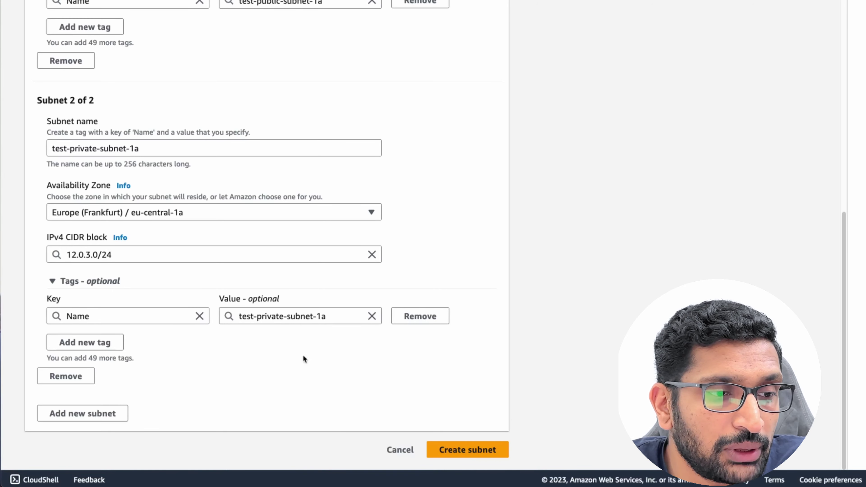
scroll(297, 398, up, 13)
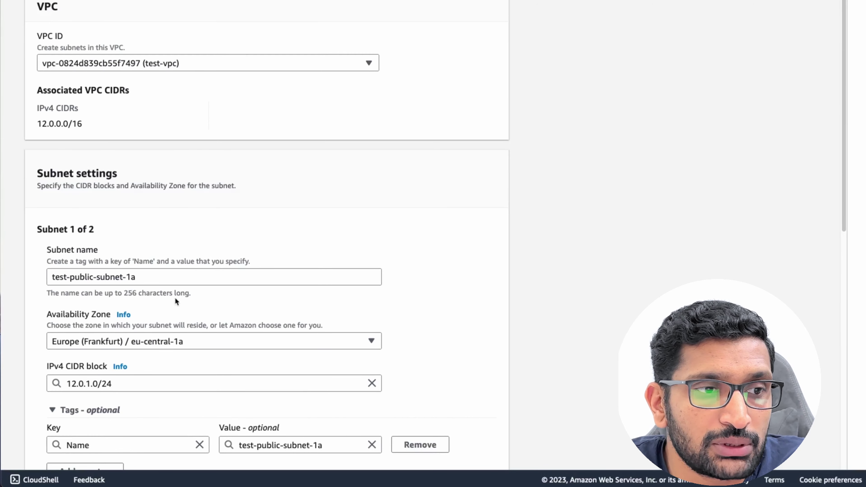
scroll(175, 297, down, 4)
scroll(149, 325, down, 9)
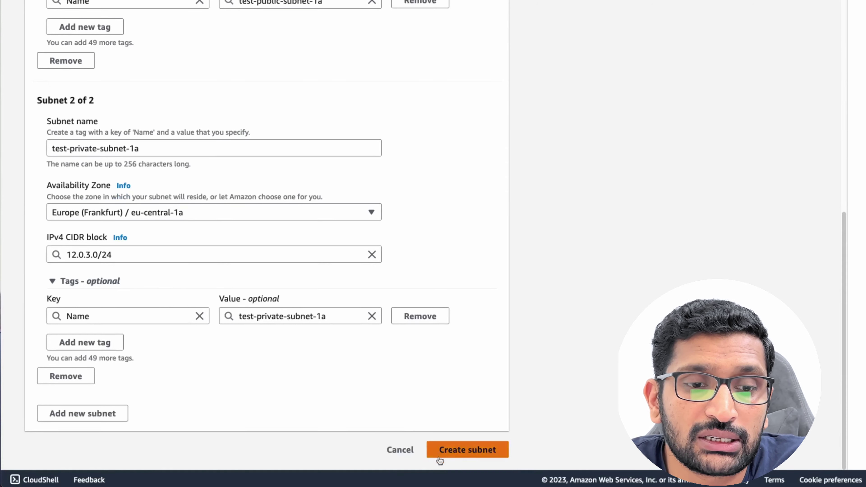
click(467, 450)
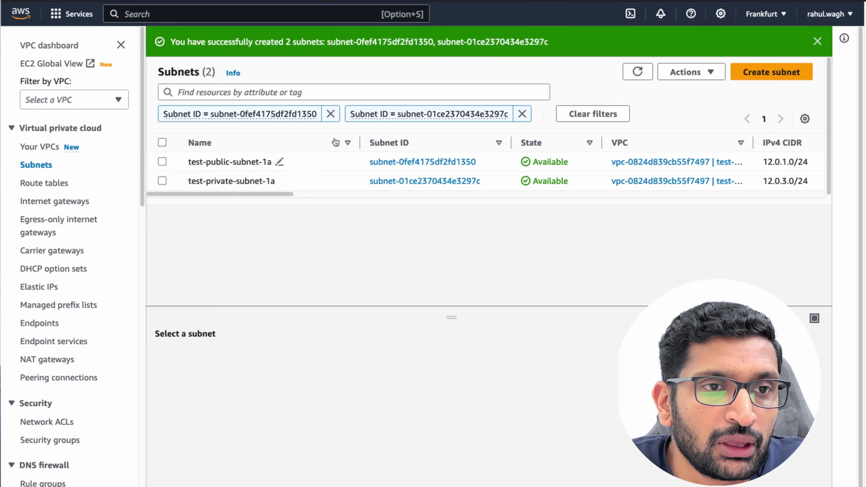
Step: Filter the VPC dashboard to test-vpc, review its subnets, then list its route tables
click(50, 46)
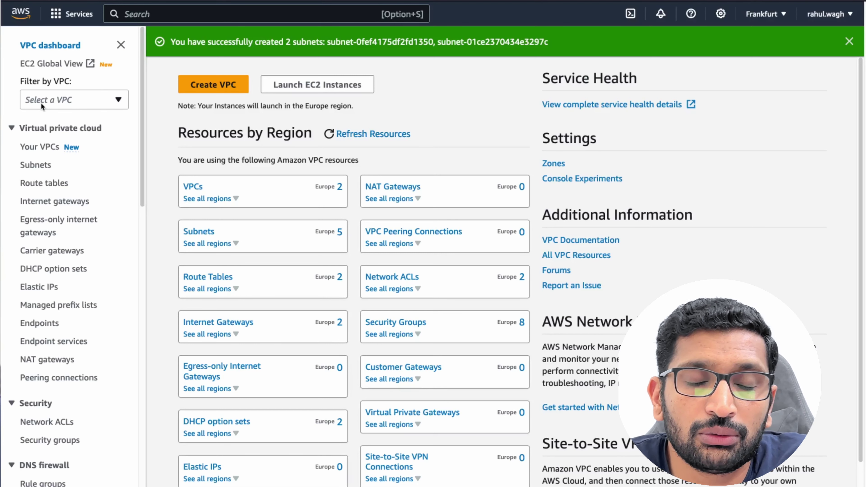
click(64, 101)
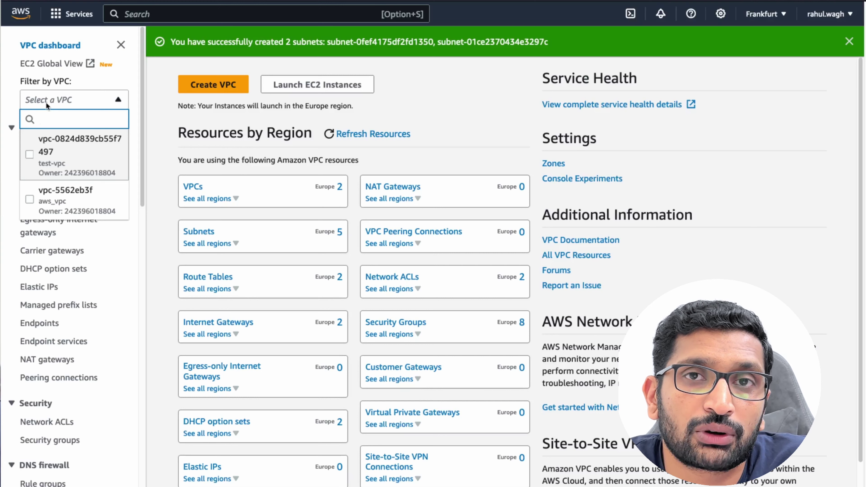
click(30, 155)
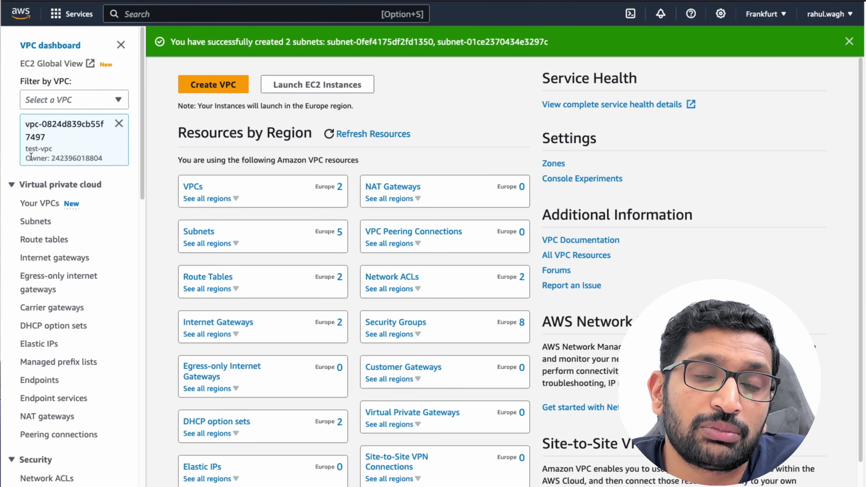
click(201, 231)
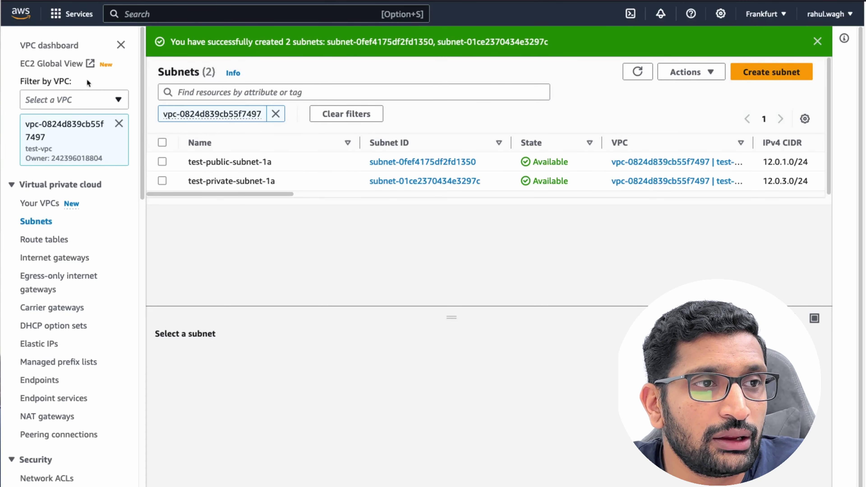
click(45, 49)
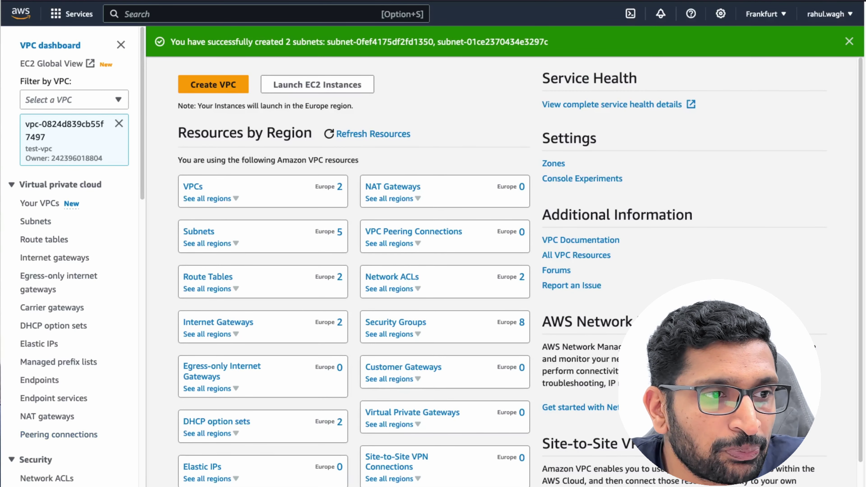
click(42, 240)
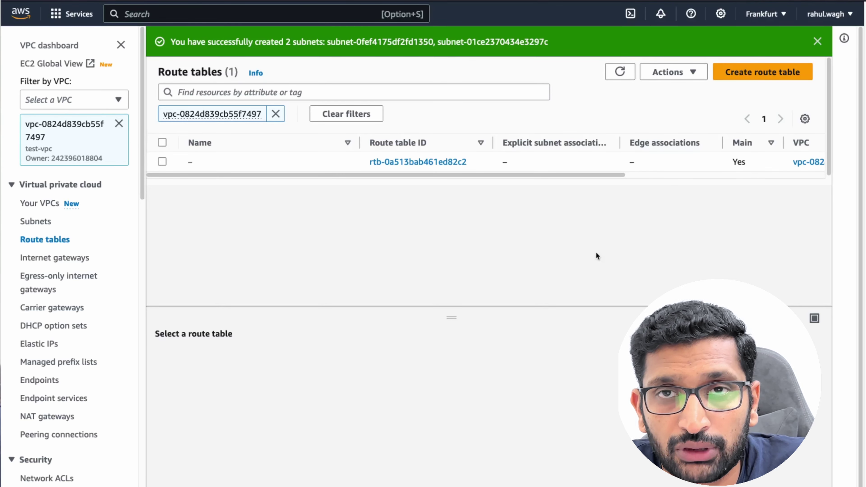
Step: Create route table RT-test-public in test-vpc (vpc-0824d839cb55f7497)
click(743, 72)
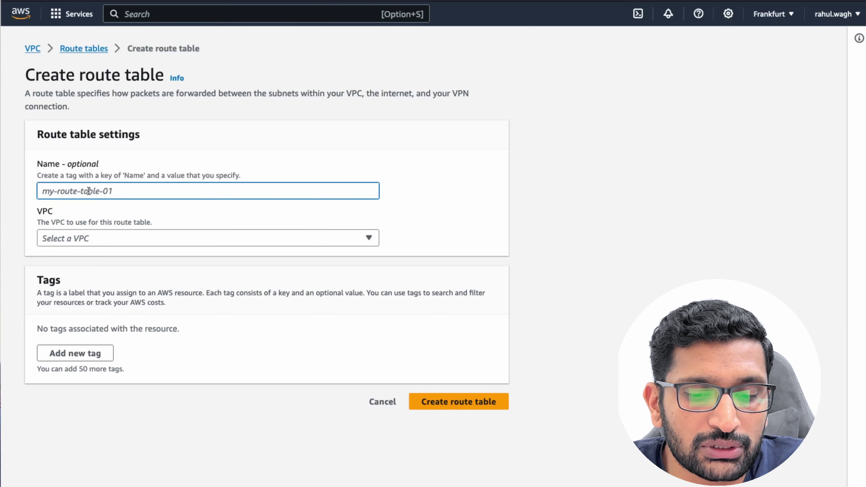
text(RT)
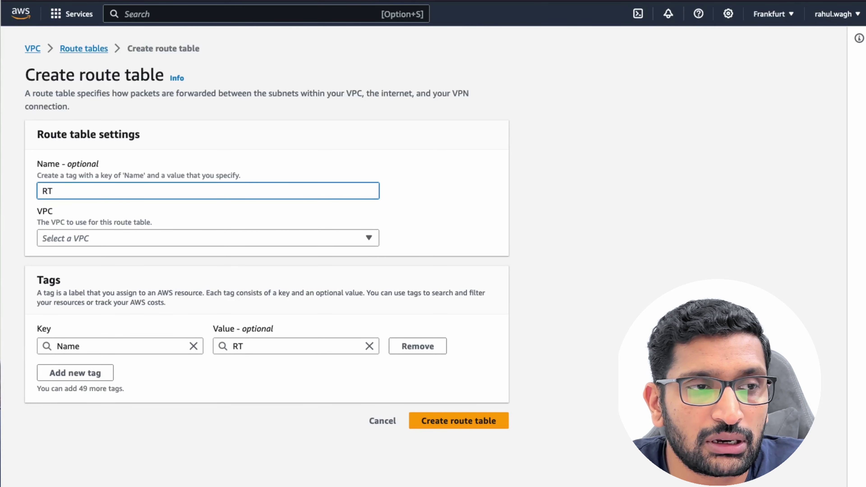
text(-test-)
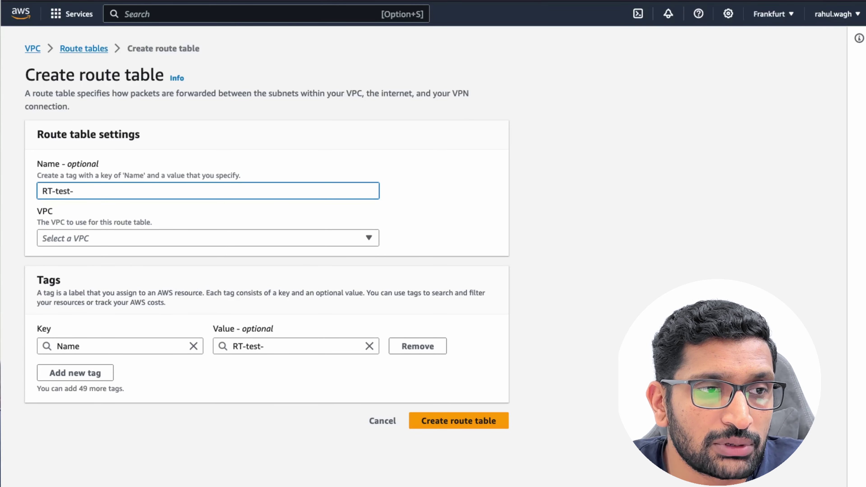
text(public)
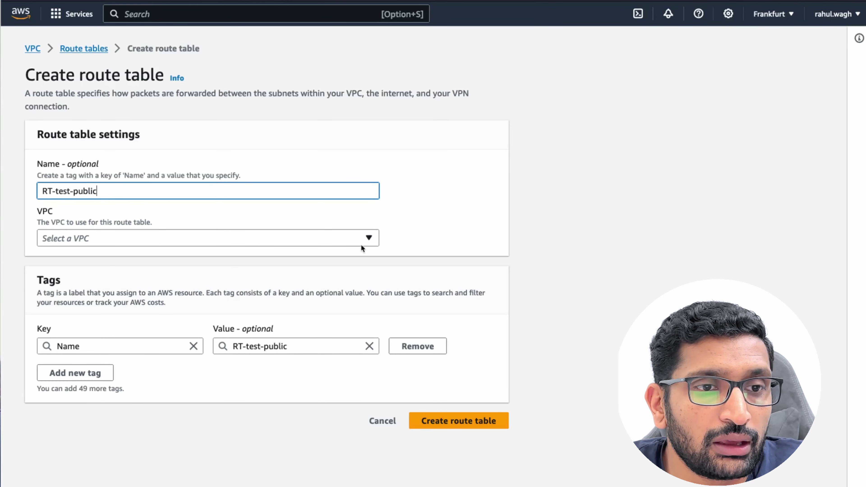
click(359, 241)
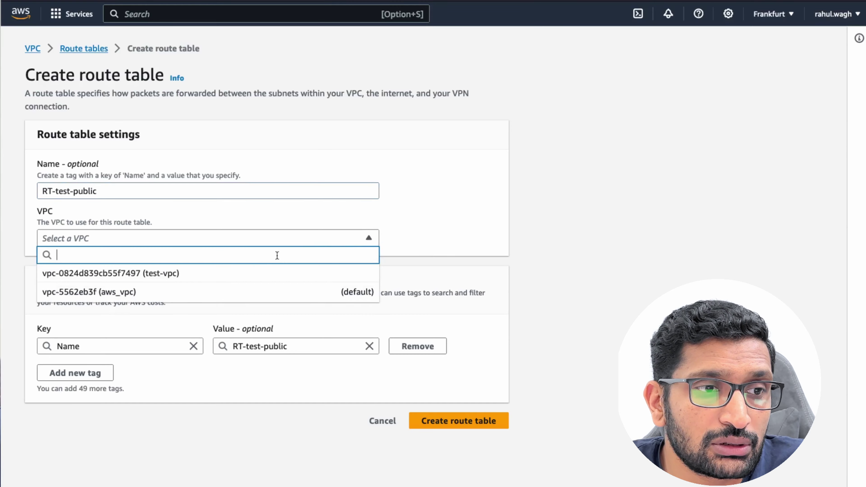
click(180, 278)
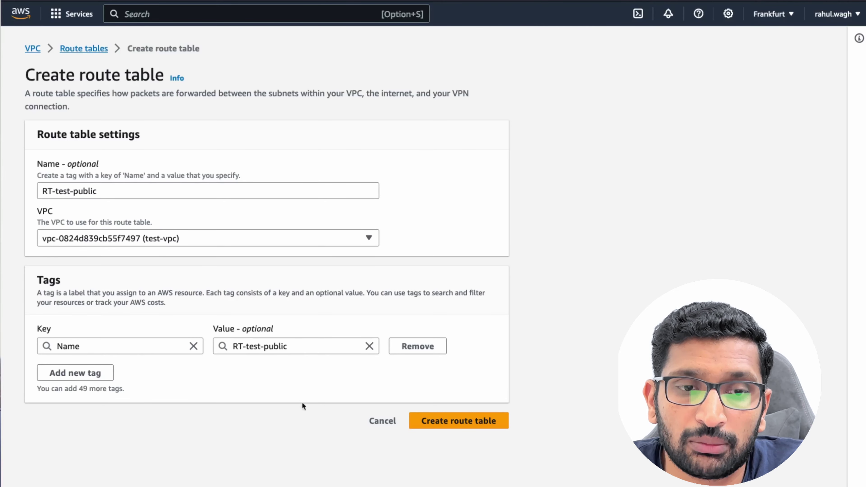
click(457, 423)
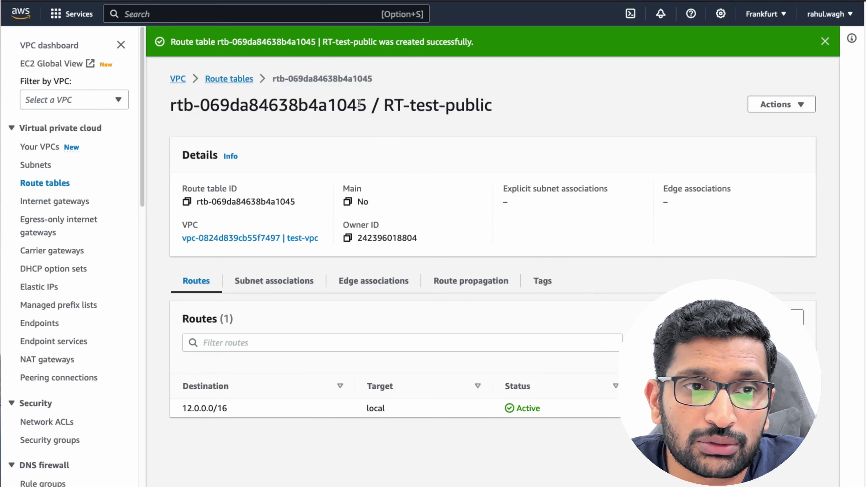
Step: Open the Edit routes page for RT-test-public
drag(384, 106, 504, 108)
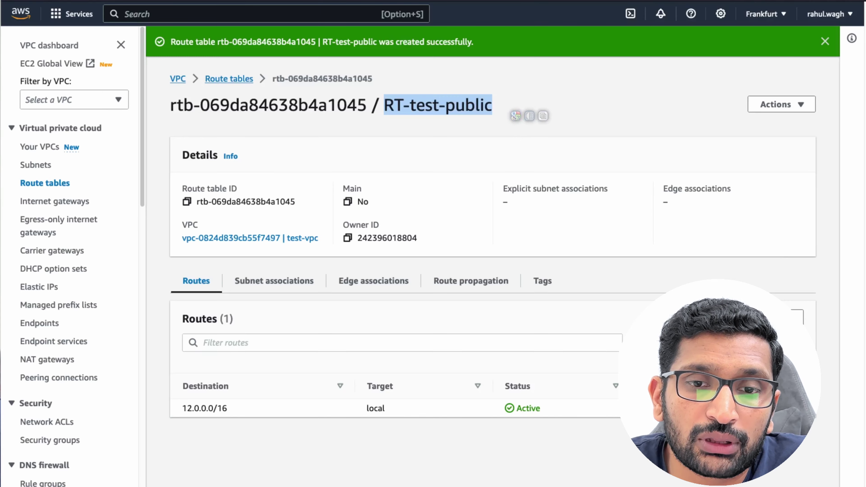
click(545, 123)
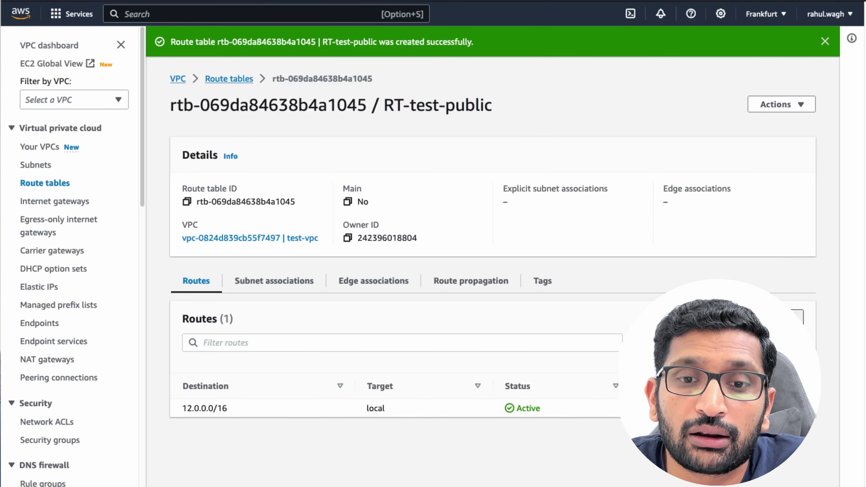
click(794, 317)
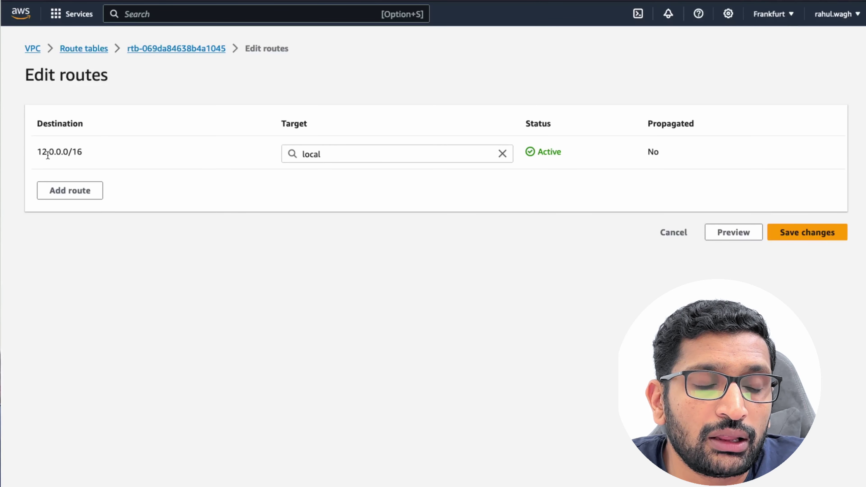
Step: Add a 0.0.0.0/0 route targeting internet gateway igw-0541c0f53e1139052
drag(37, 151, 102, 152)
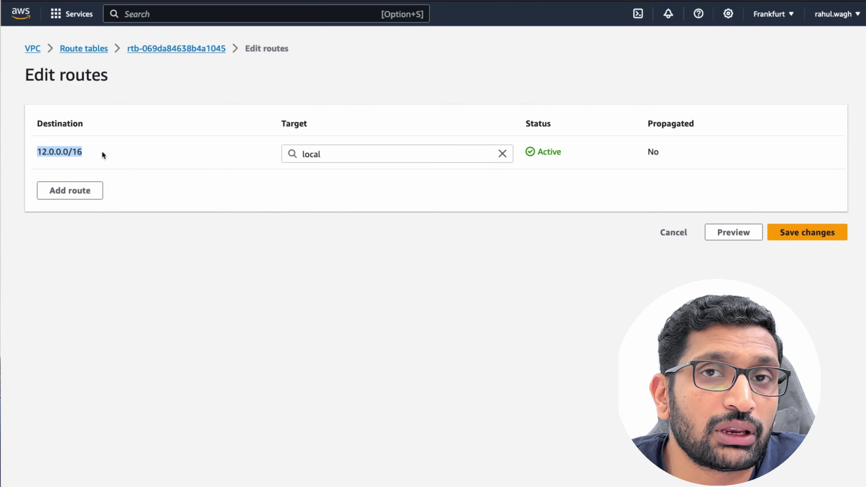
click(85, 192)
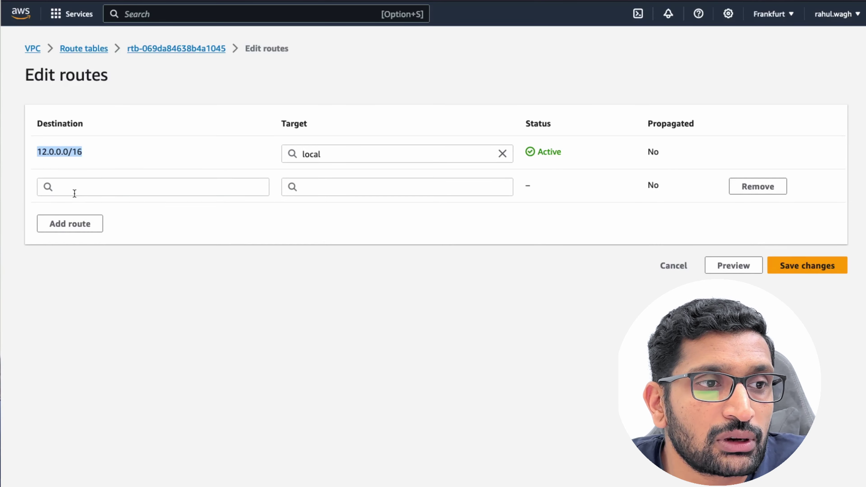
click(96, 187)
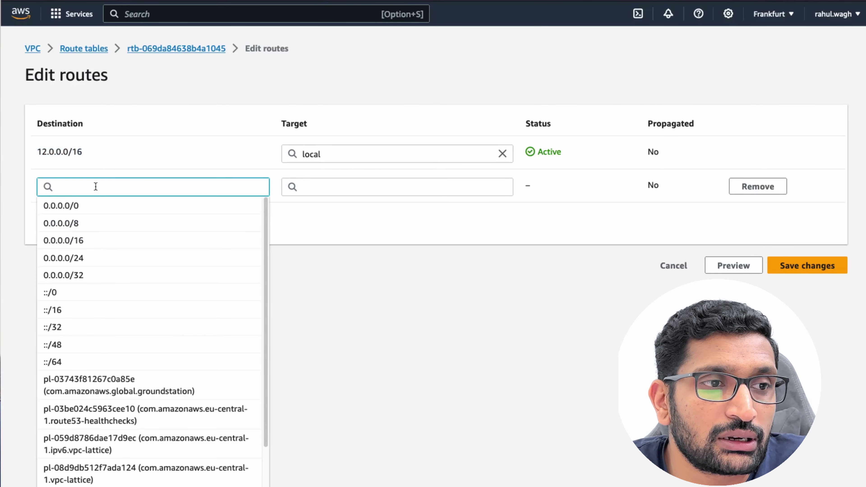
text(0.0.0.0/0)
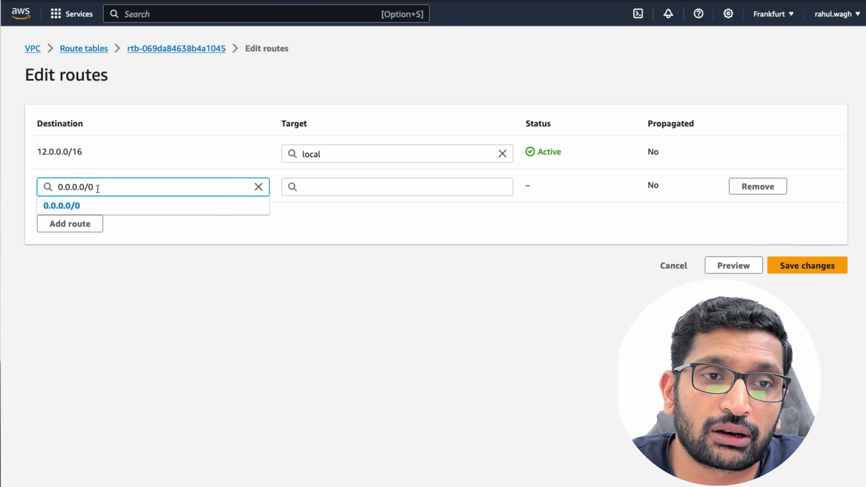
click(351, 188)
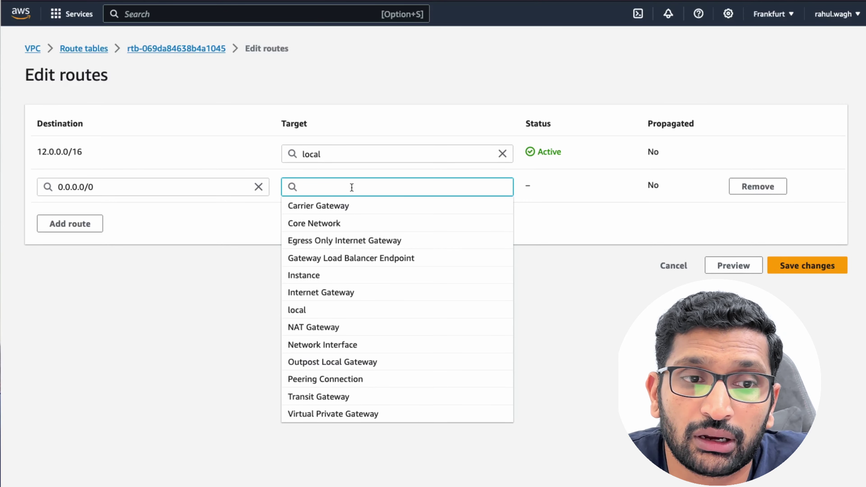
text(igw-)
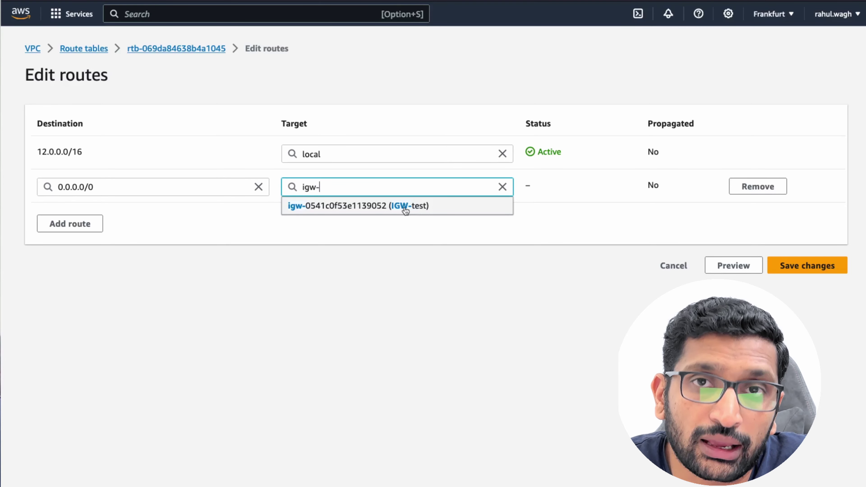
click(377, 206)
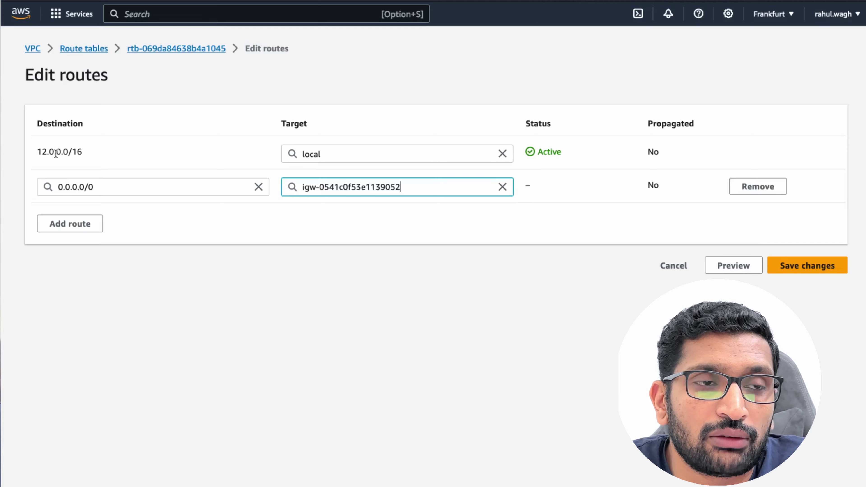
Step: Save the routes and check both the 0.0.0.0/0 and 12.0.0.0/16 entries
drag(35, 155, 102, 153)
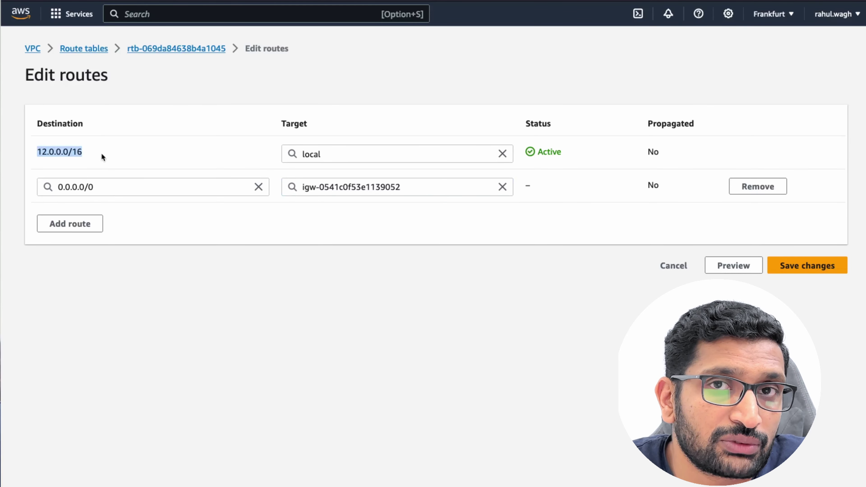
drag(53, 186, 97, 186)
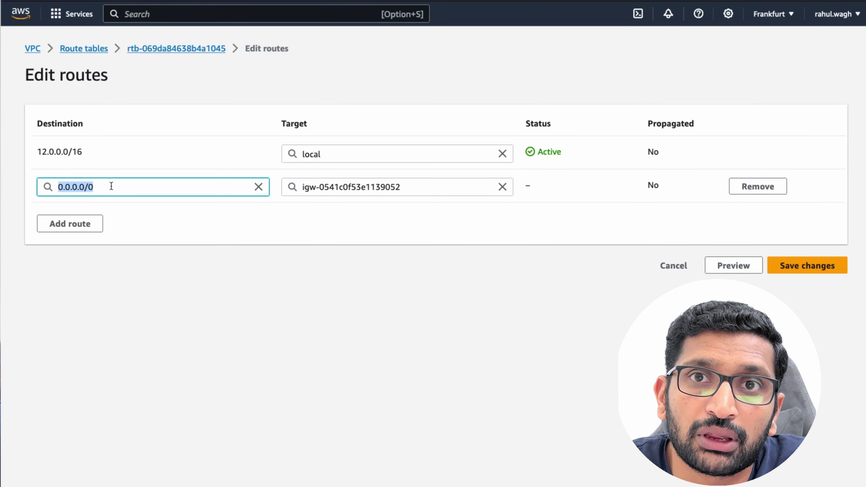
click(448, 235)
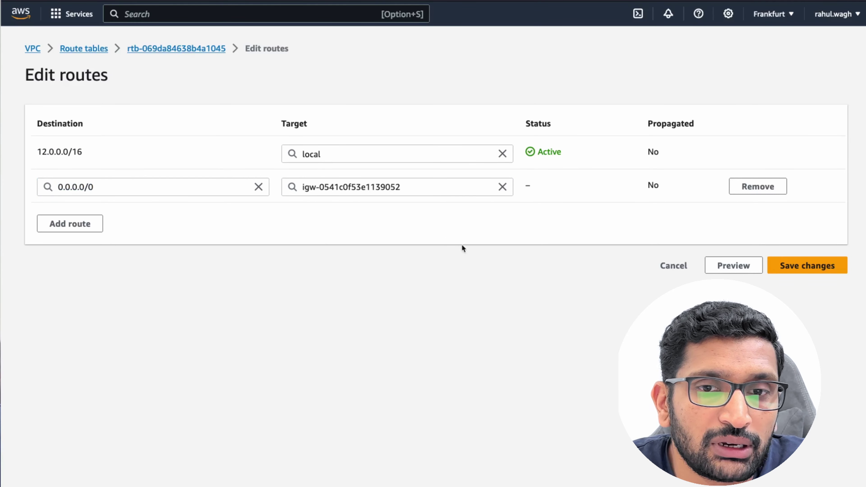
click(815, 270)
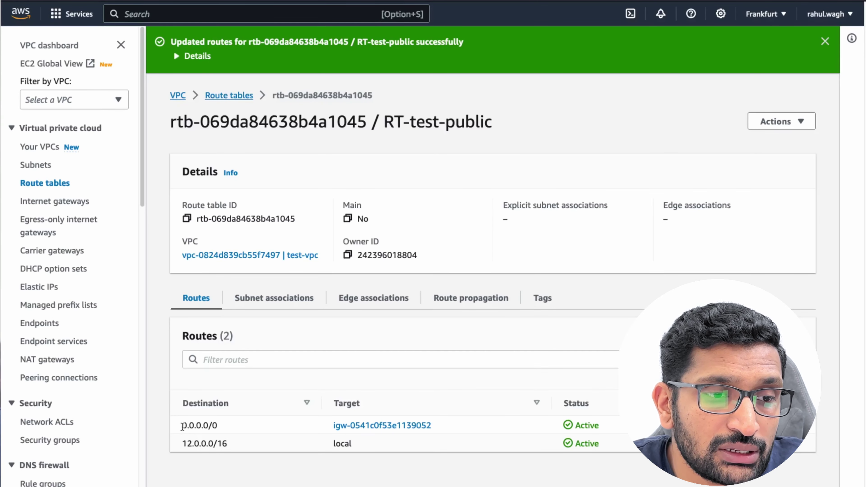
drag(180, 425, 495, 427)
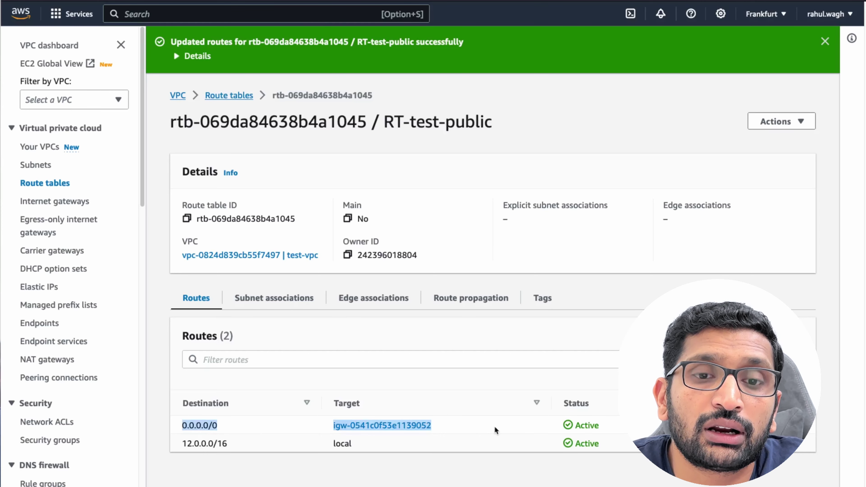
drag(183, 444, 311, 440)
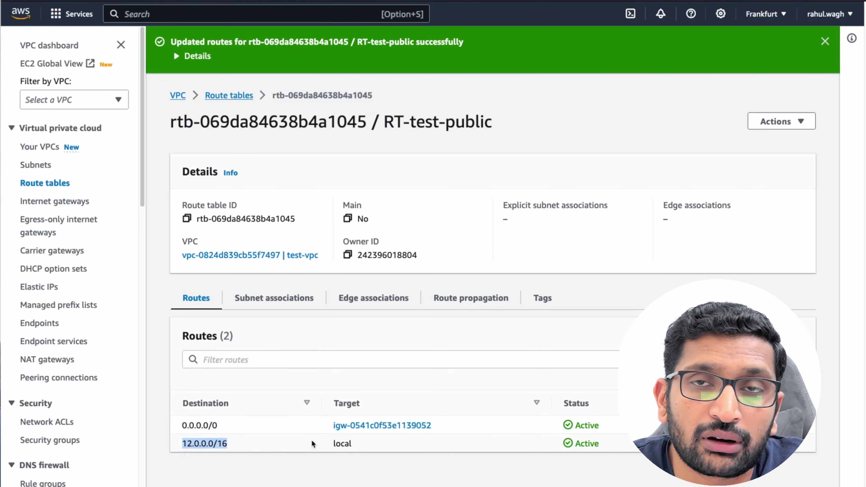
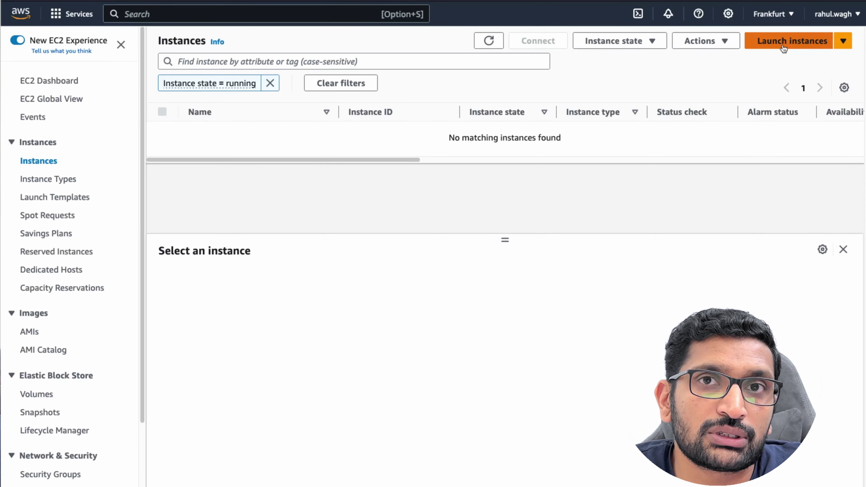
Step: From the EC2 dashboard, begin a new instance launch named test-ec2-public-sub-instance
click(50, 80)
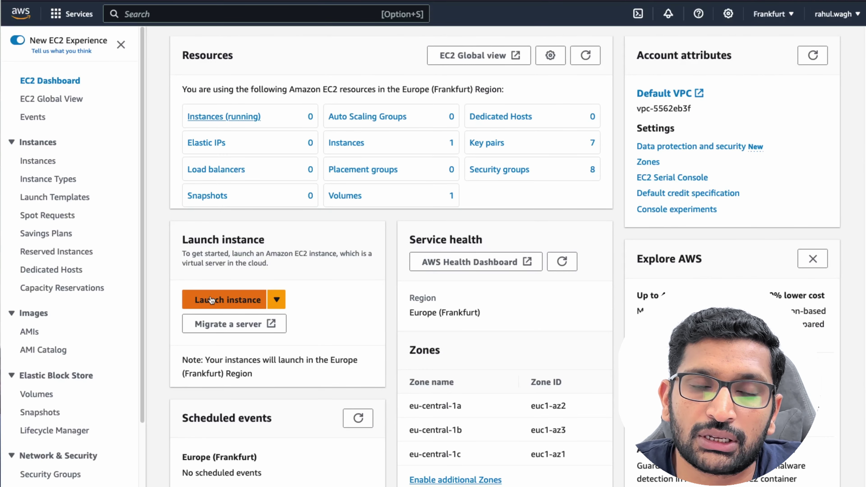
click(216, 303)
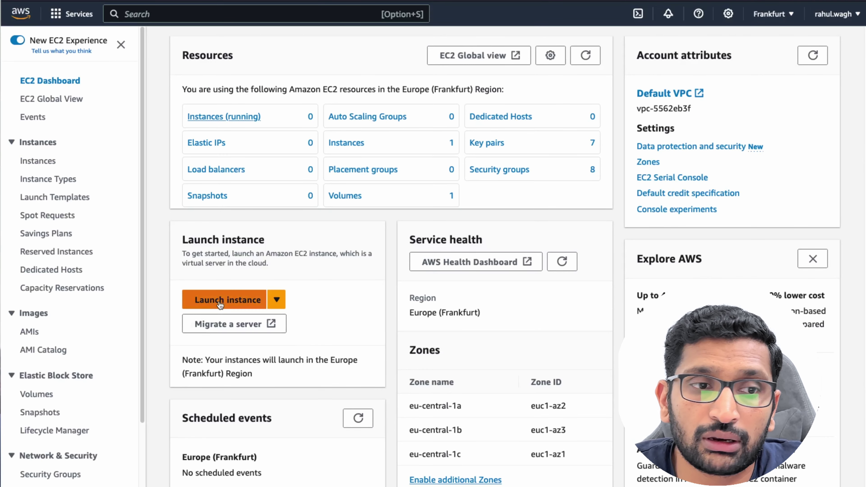
click(220, 304)
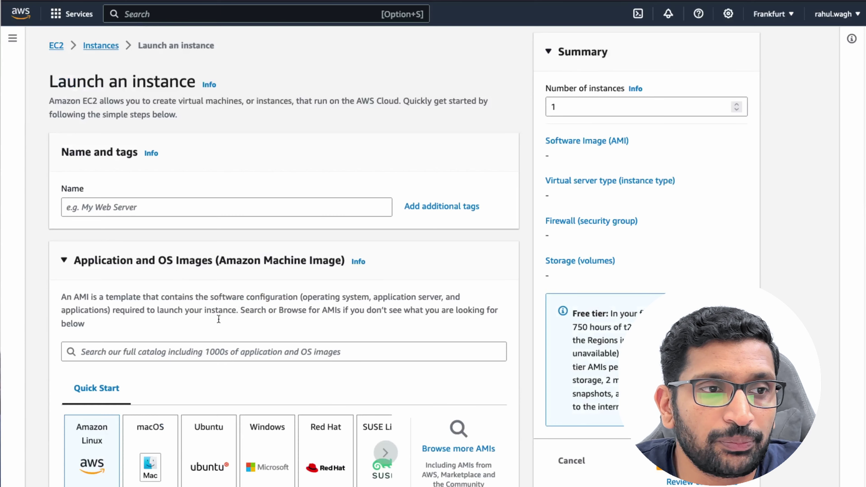
click(105, 212)
scroll(152, 267, down, 1)
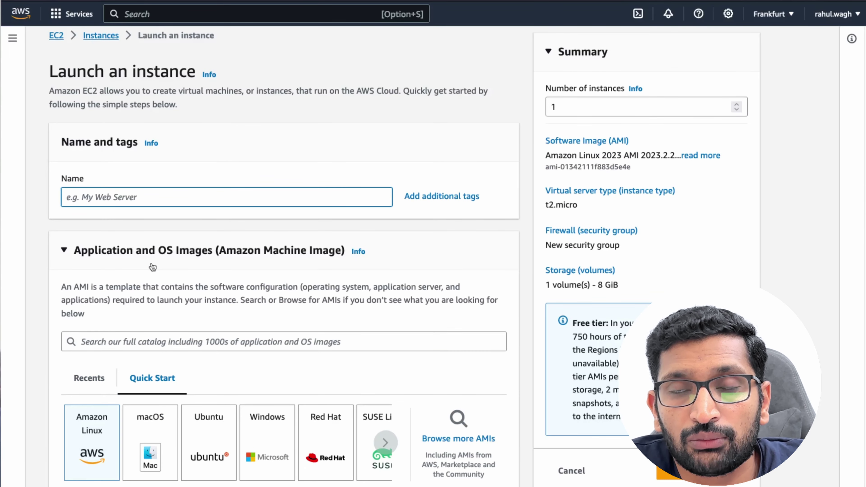
text(test)
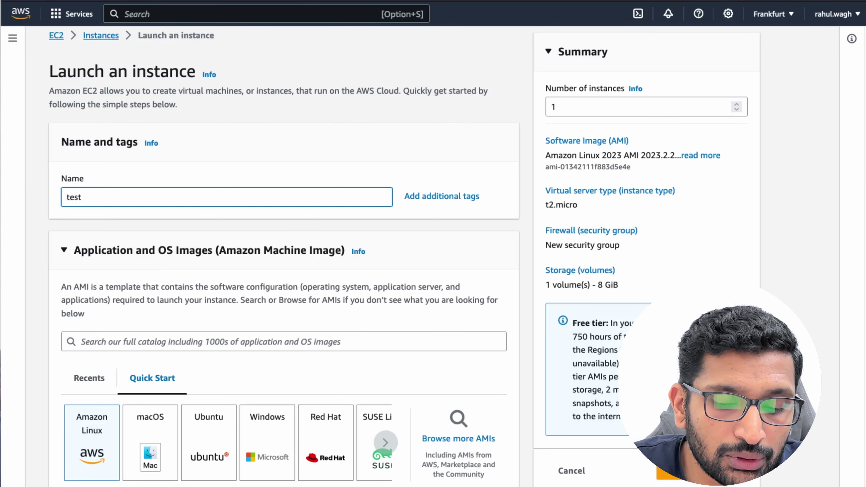
text(-ec2-)
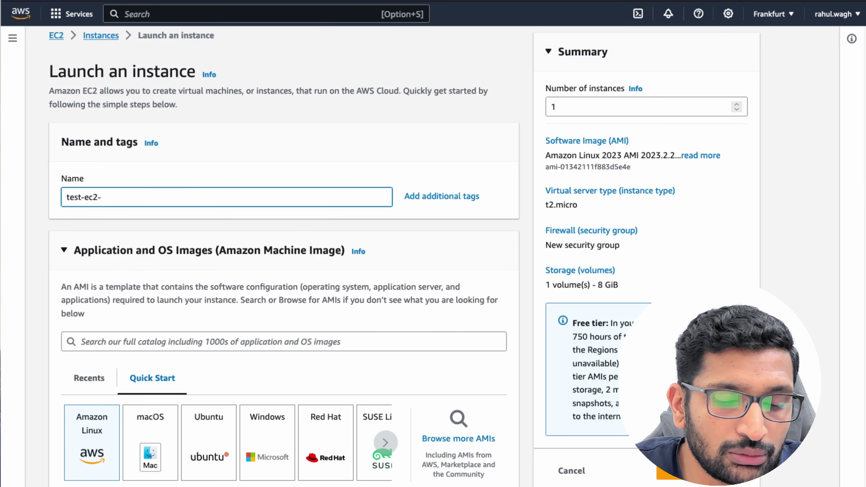
text(public-)
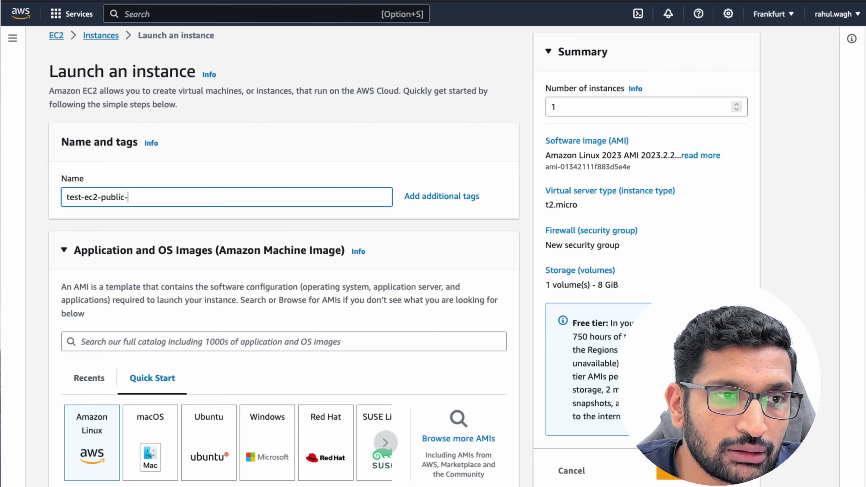
text(sub-insta)
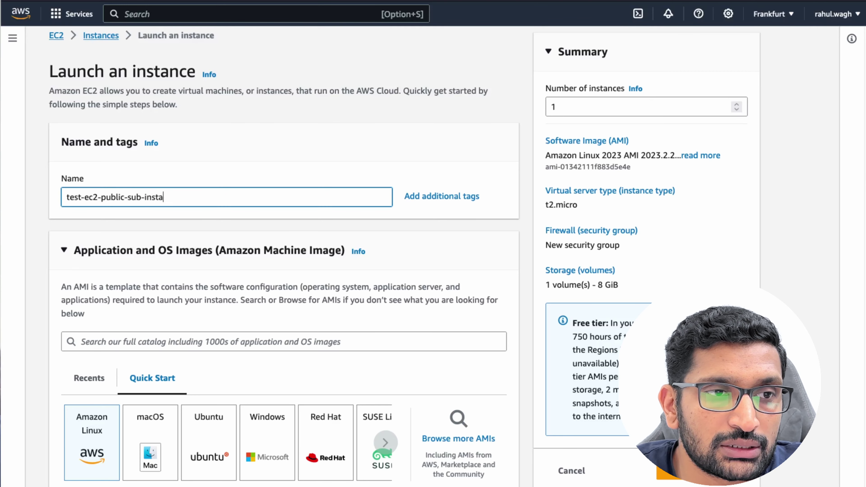
text(nce)
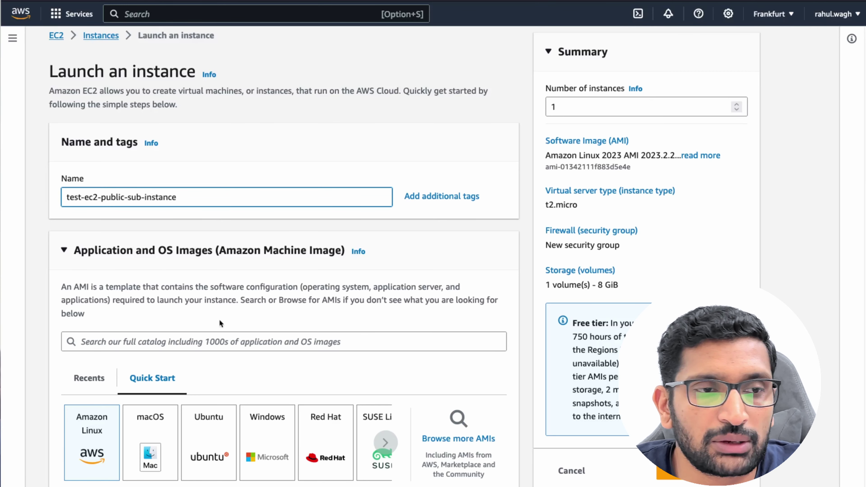
scroll(289, 131, down, 2)
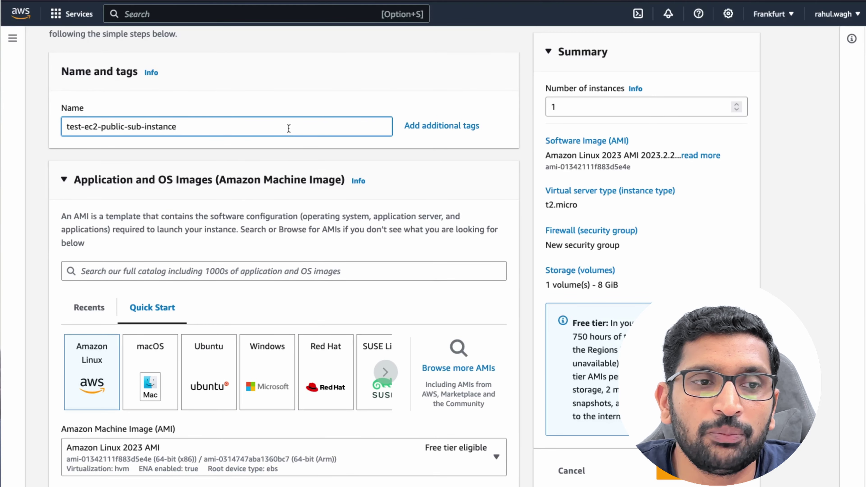
Step: Pick the Ubuntu Server 22.04 LTS Quick Start image, keeping t2.micro as instance type
click(212, 376)
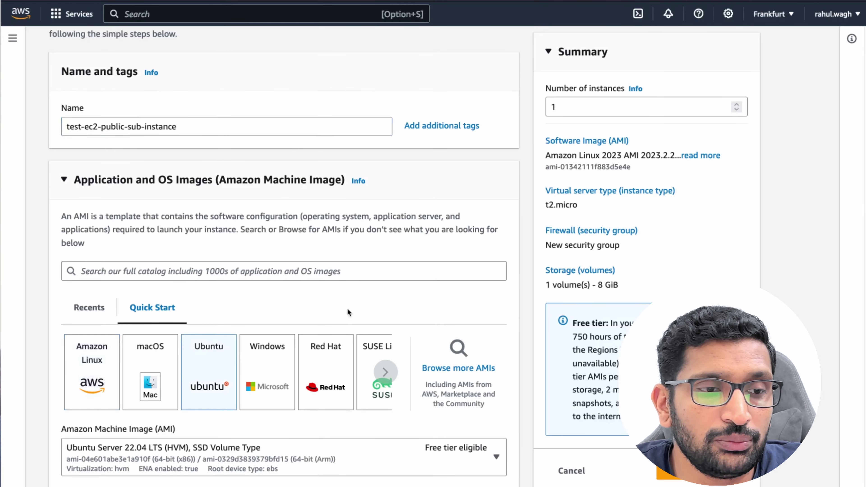
scroll(359, 306, down, 2)
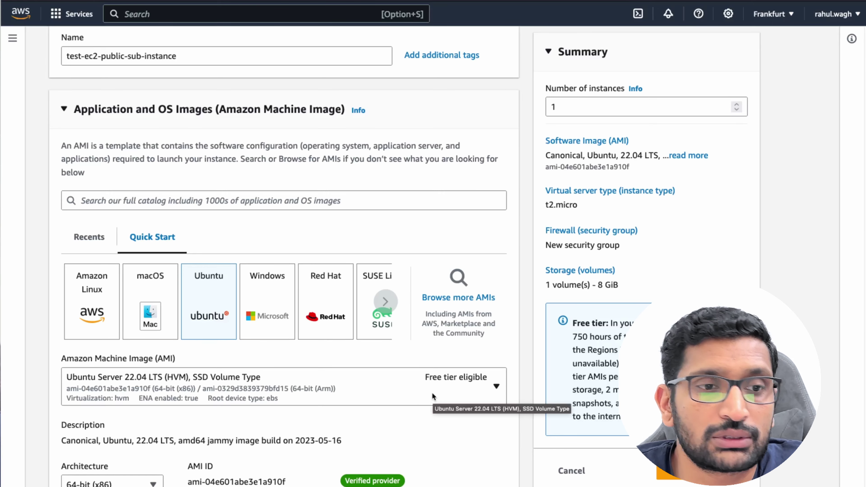
scroll(341, 392, down, 3)
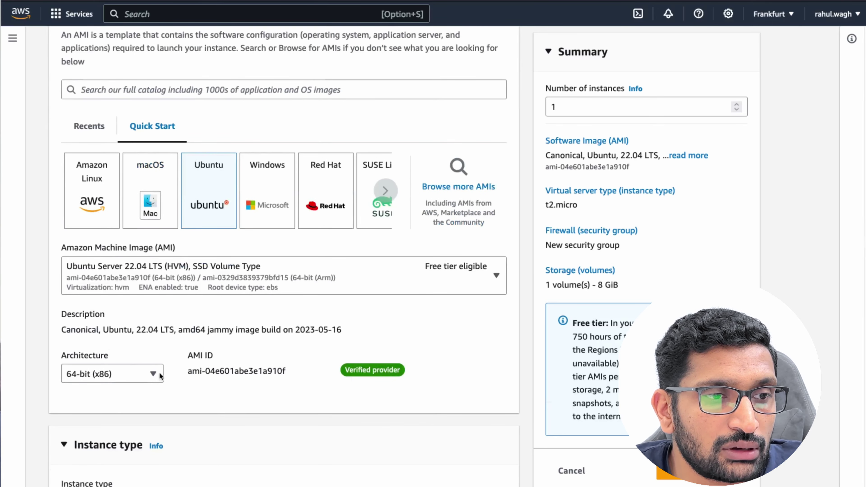
scroll(241, 390, down, 1)
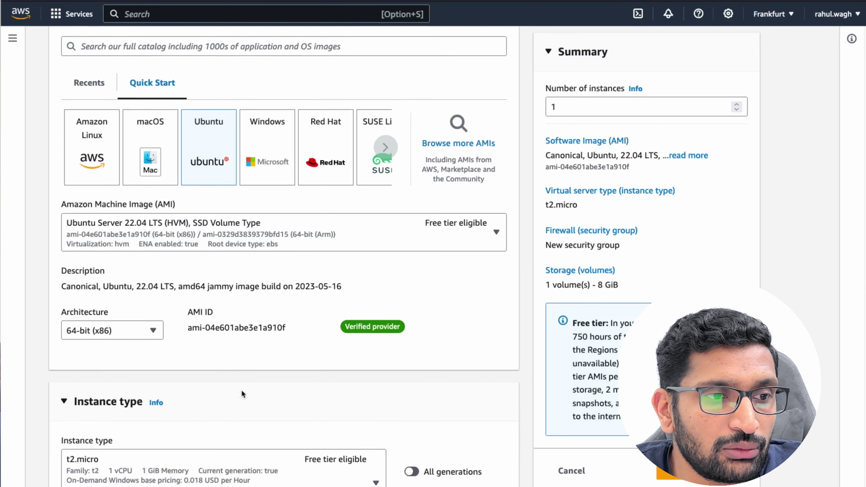
scroll(241, 390, down, 1)
scroll(240, 317, down, 3)
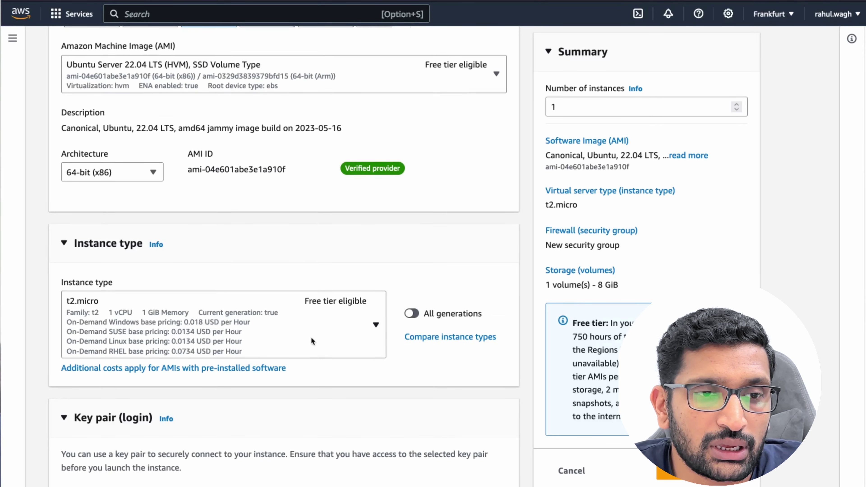
scroll(311, 337, down, 2)
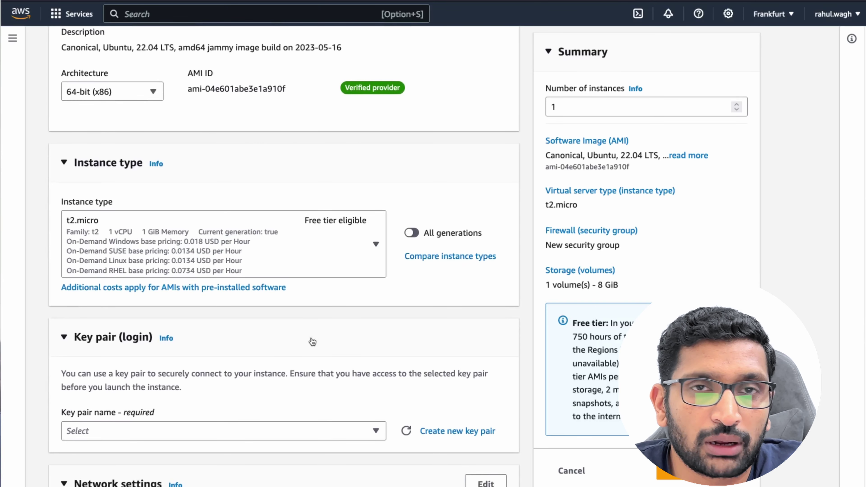
scroll(311, 340, down, 3)
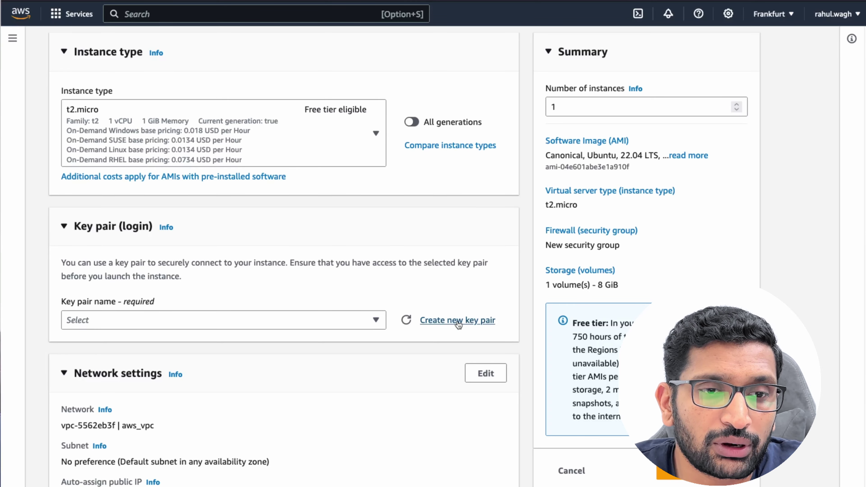
Step: Create an RSA key pair named test-key-pair, downloading test-key-pair.pem
click(457, 320)
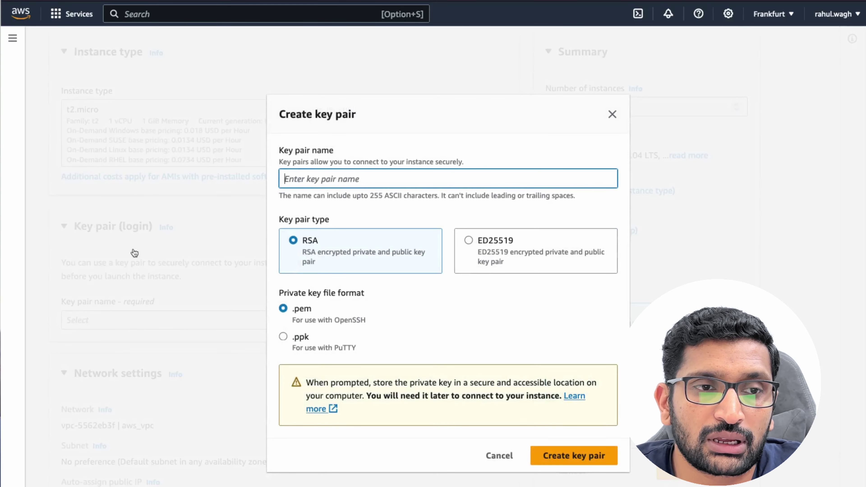
text(test-eky)
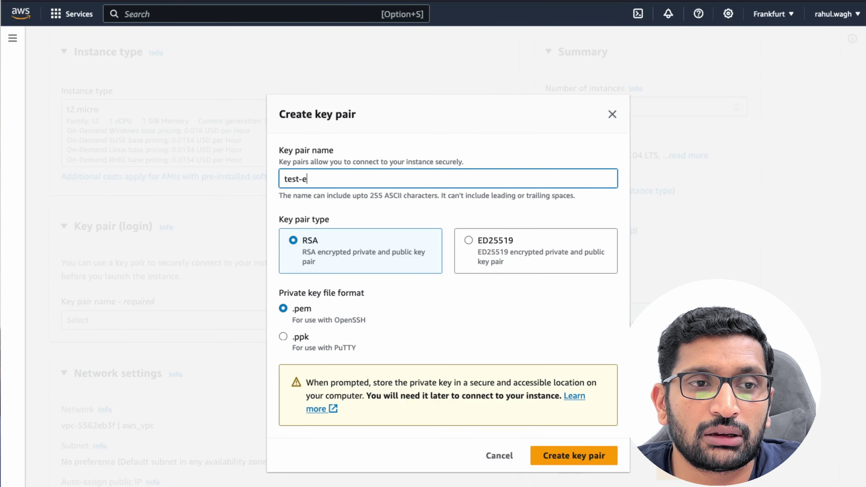
key(BackSpace)
key(BackSpace)
text(k)
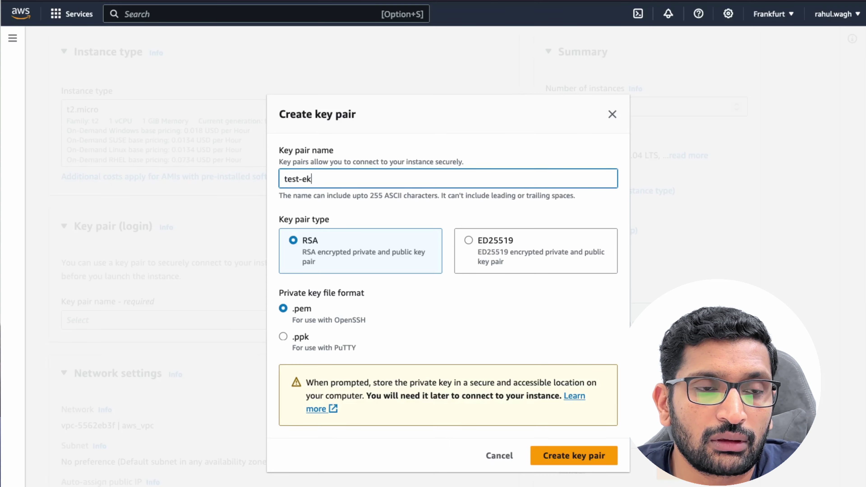
key(BackSpace)
key(BackSpace)
text(key-pair)
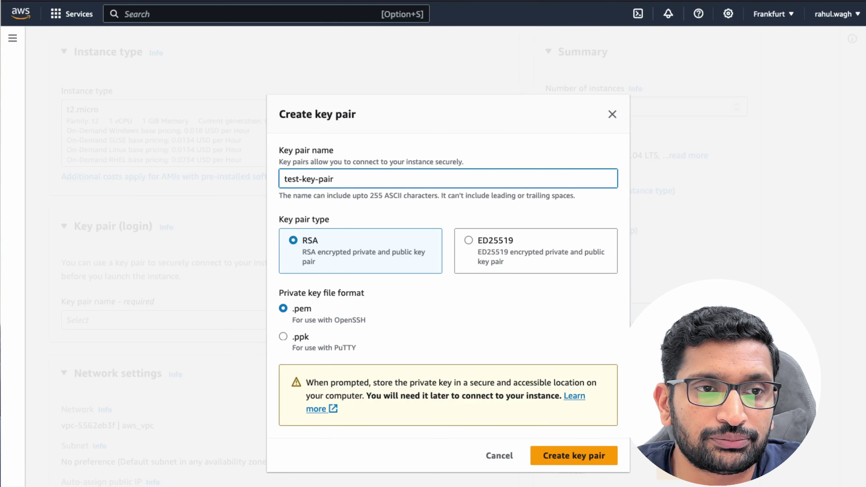
click(570, 459)
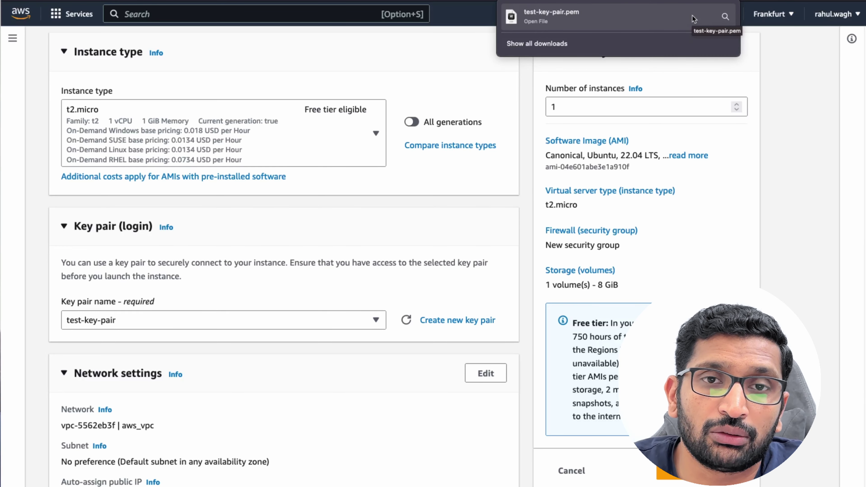
Step: Switch the key pair to the existing aws_ec2_terraform.pub and expand Network settings
click(413, 381)
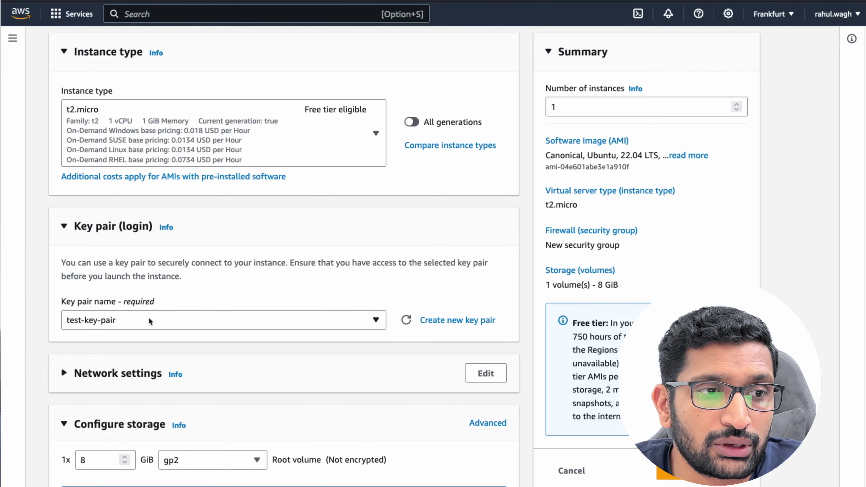
click(131, 319)
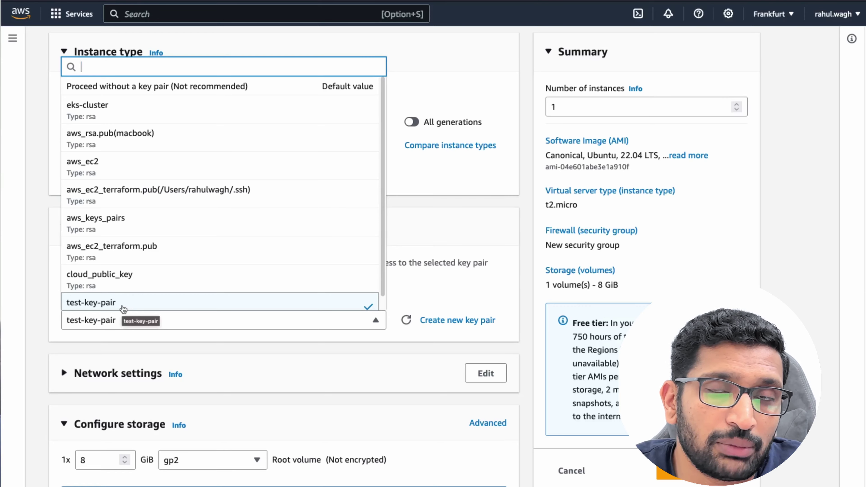
click(94, 204)
click(309, 374)
scroll(308, 372, down, 5)
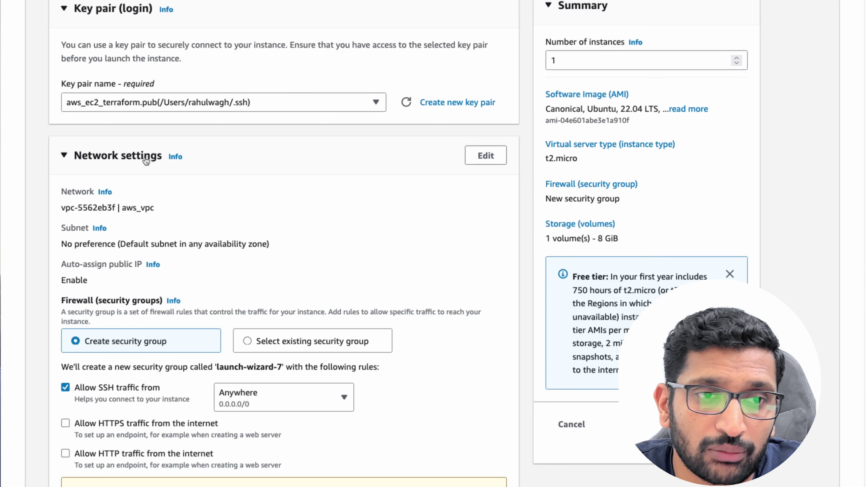
Step: Place the instance in test-vpc's test-public-subnet-1a subnet
click(485, 155)
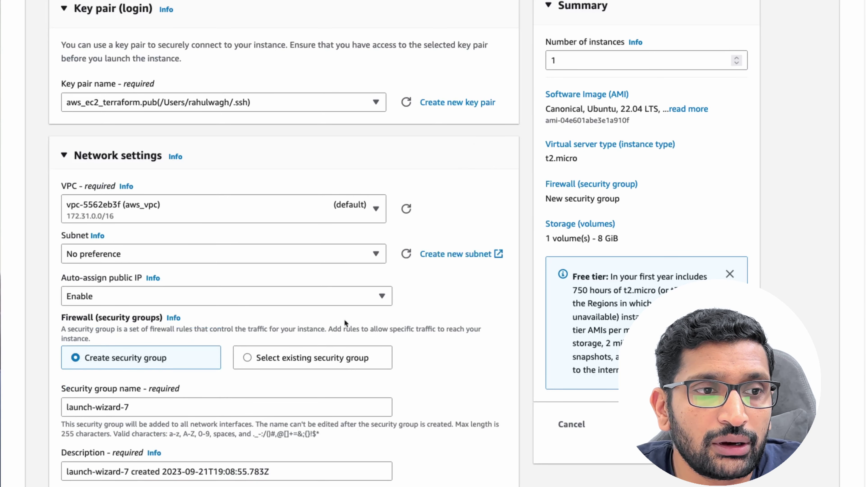
click(194, 215)
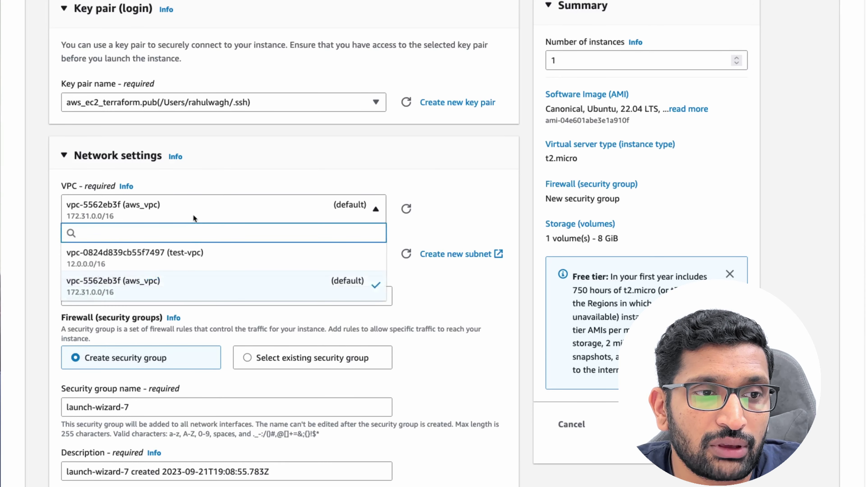
click(180, 266)
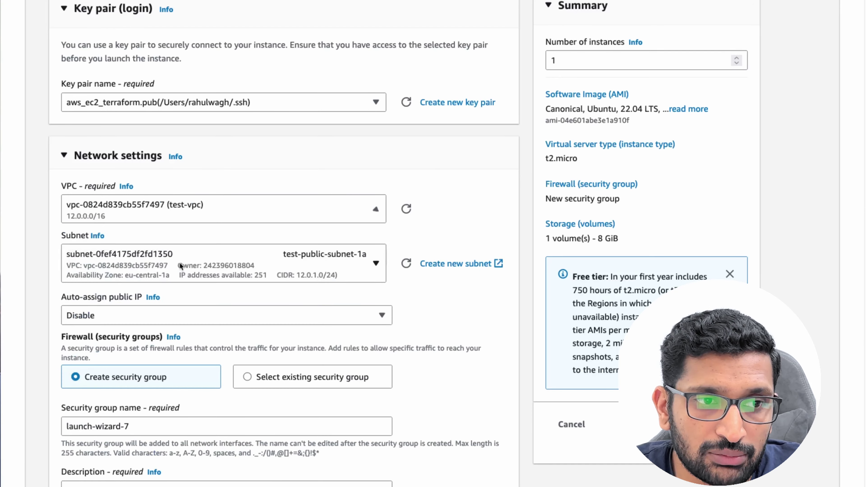
click(360, 267)
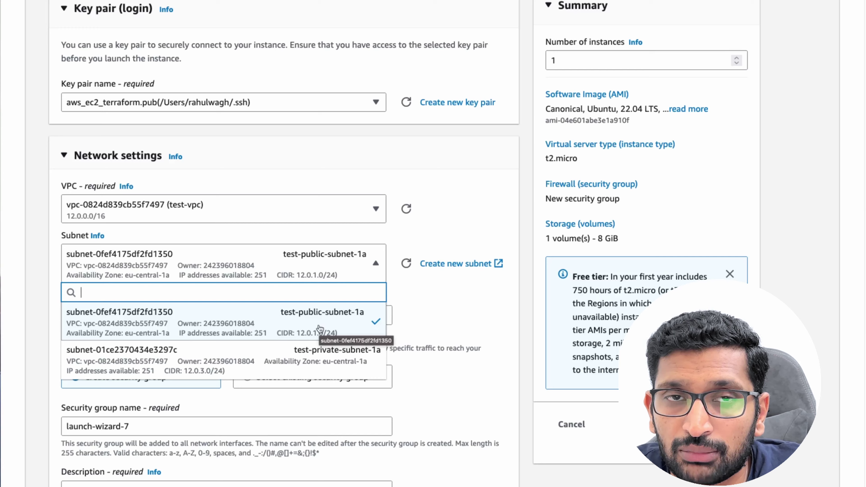
key(super+Tab)
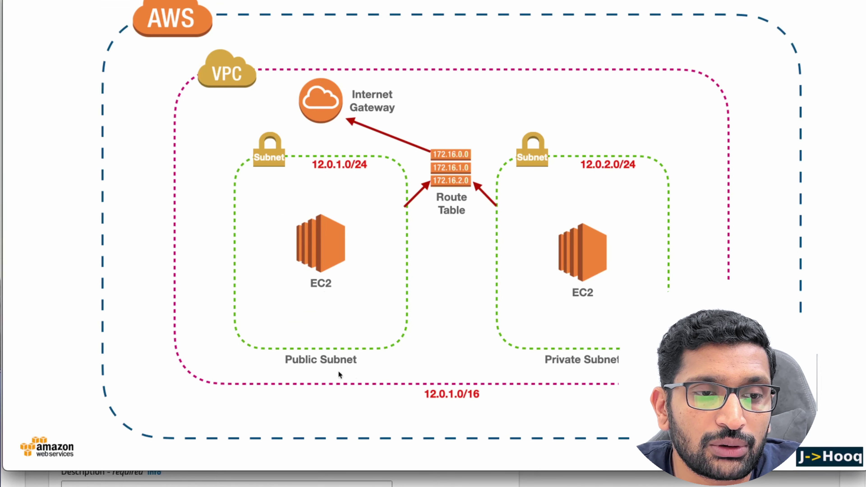
key(super+Tab)
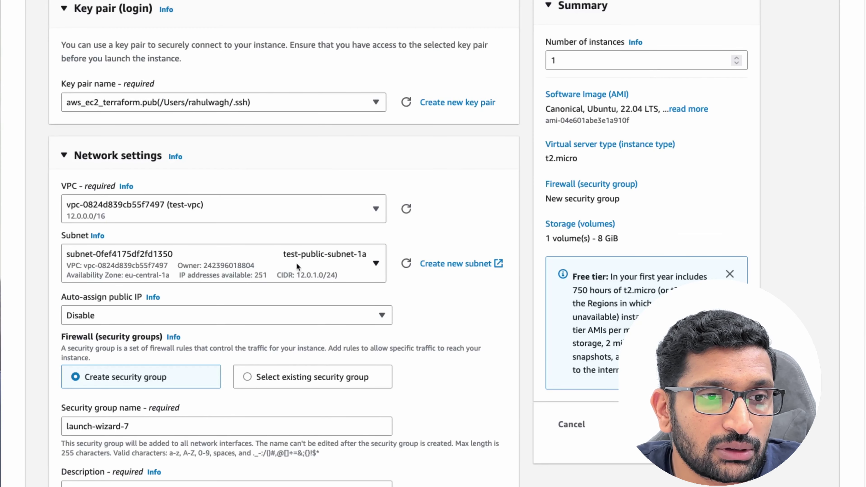
click(296, 262)
click(190, 323)
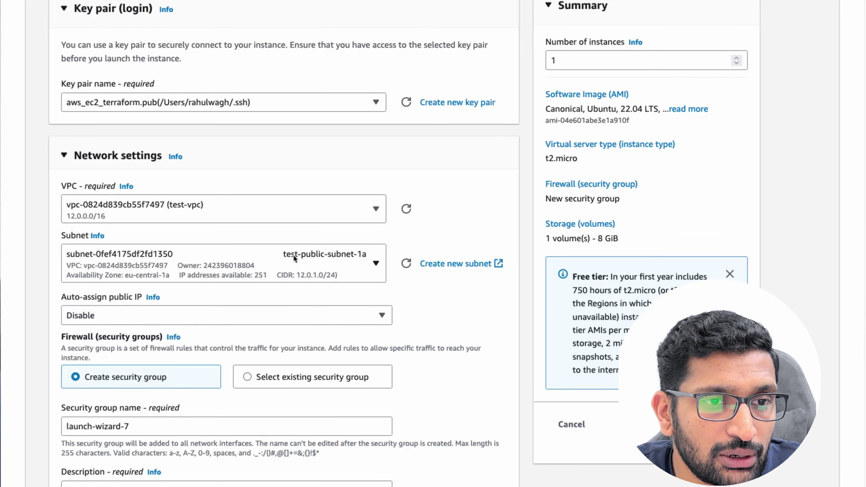
scroll(424, 319, down, 3)
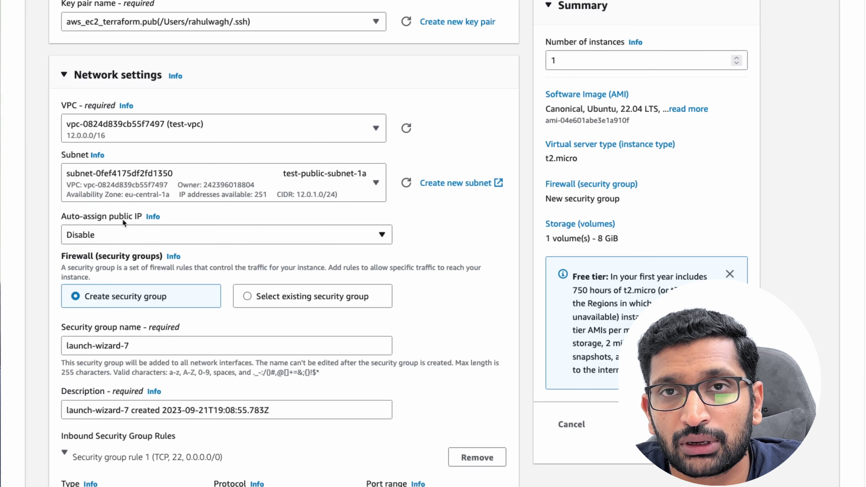
Step: Set Auto-assign public IP to Enable
click(133, 231)
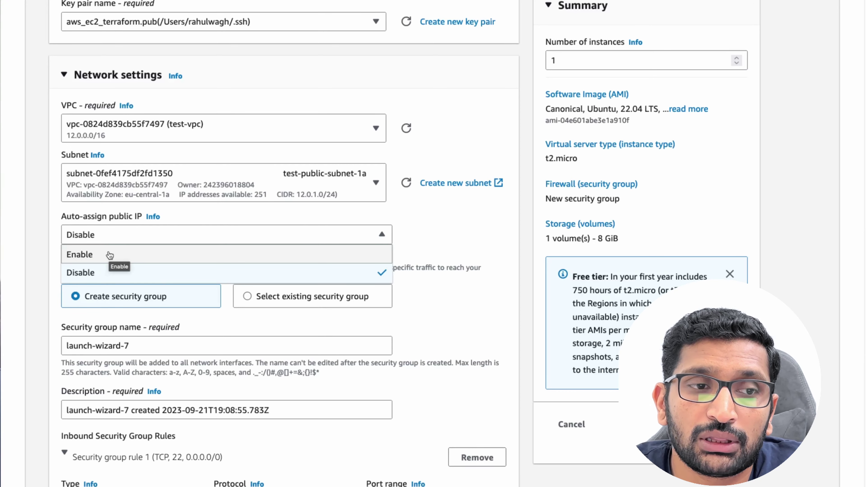
click(109, 254)
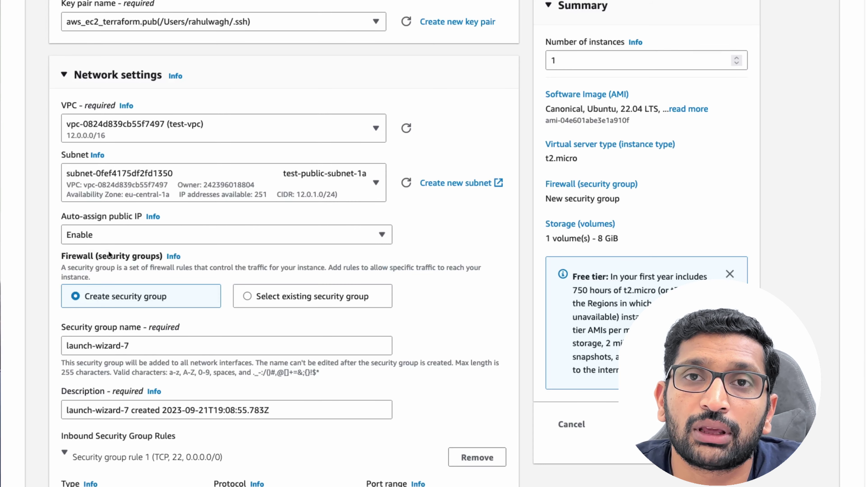
scroll(422, 314, down, 3)
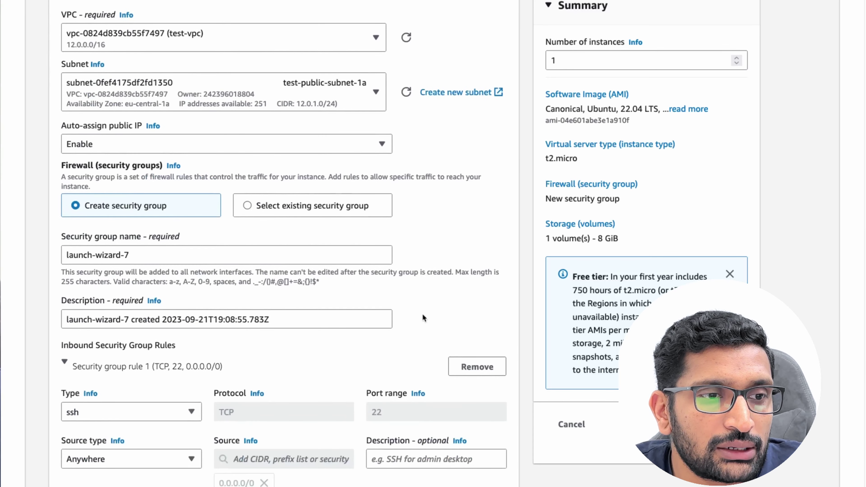
scroll(127, 256, down, 1)
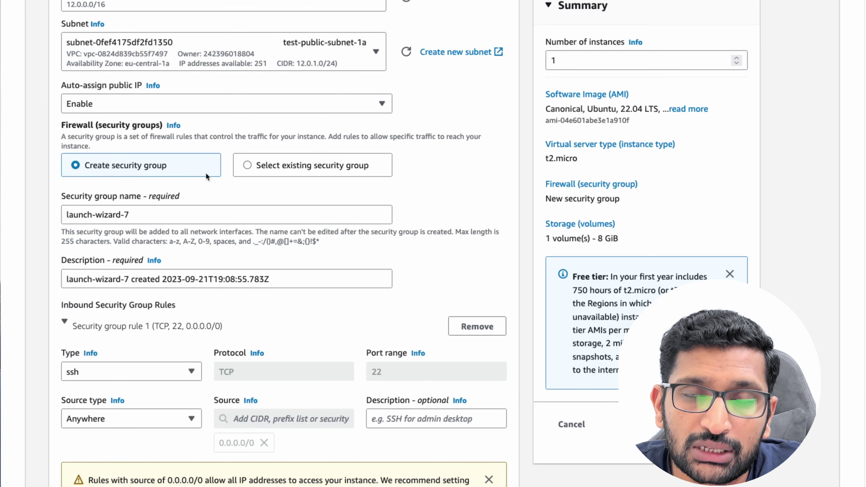
Step: Rename the new security group to test-ec2-SG
triple_click(129, 215)
text(test)
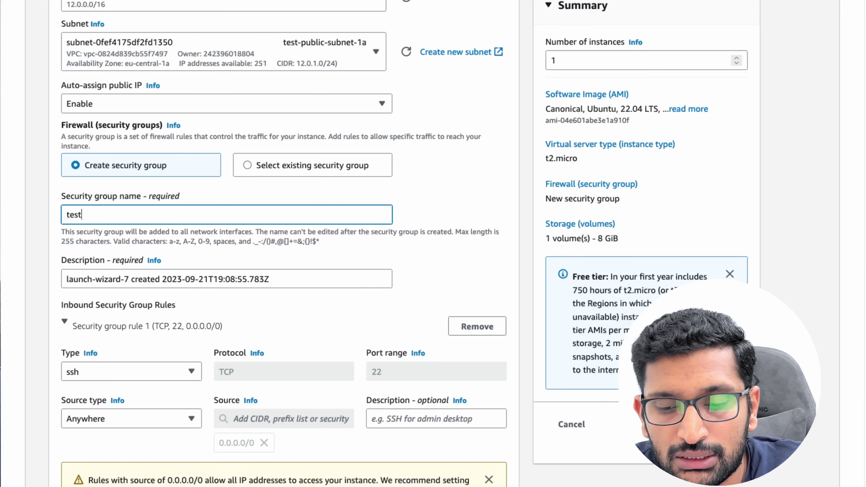
text(-s)
key(BackSpace)
key(BackSpace)
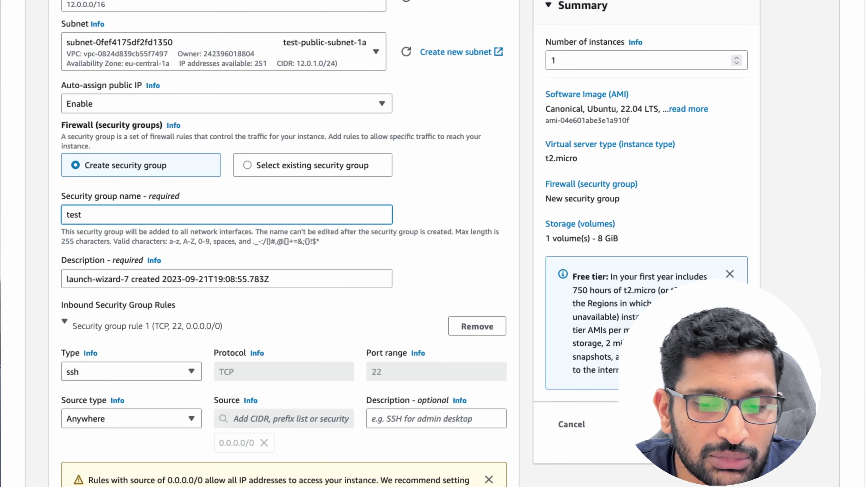
text(-ec2-S)
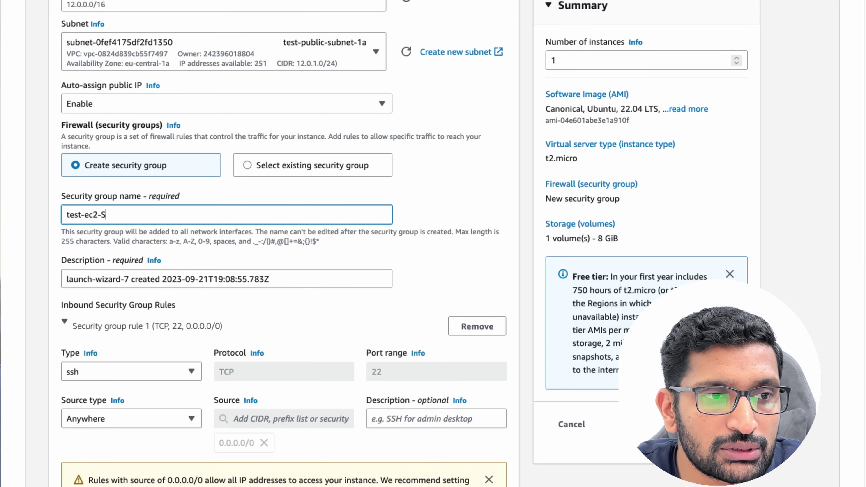
text(G)
scroll(171, 278, down, 2)
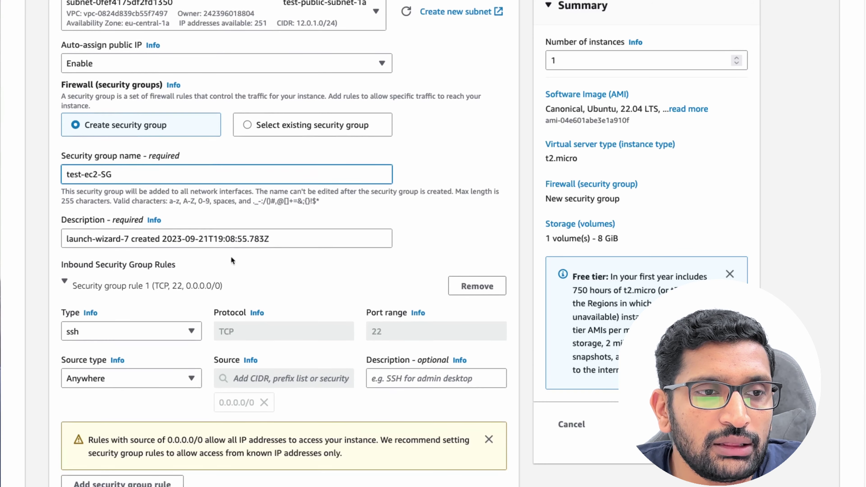
scroll(185, 285, down, 1)
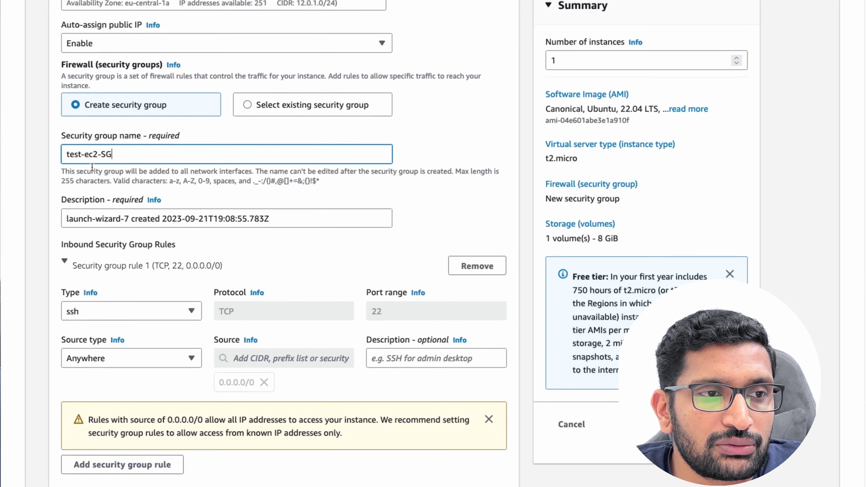
Step: Use test-ec2-SG as the security group description too
triple_click(90, 153)
key(ctrl+c)
click(161, 217)
key(ctrl+a)
key(ctrl+v)
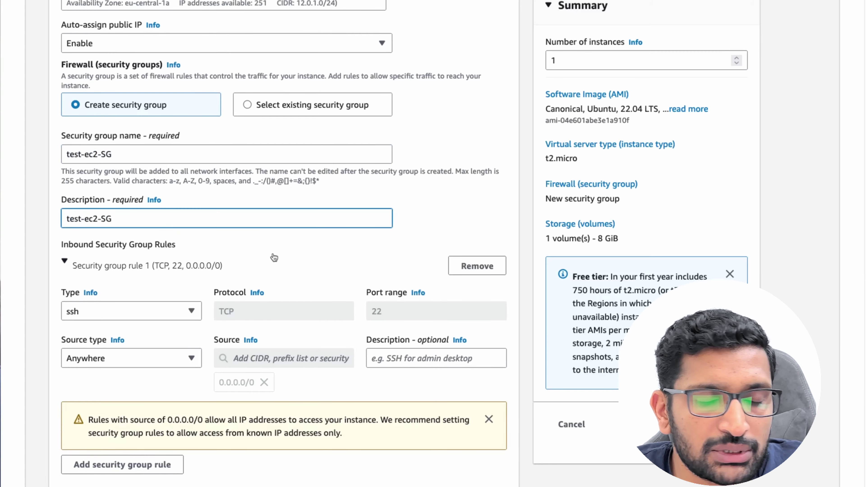
scroll(289, 270, down, 2)
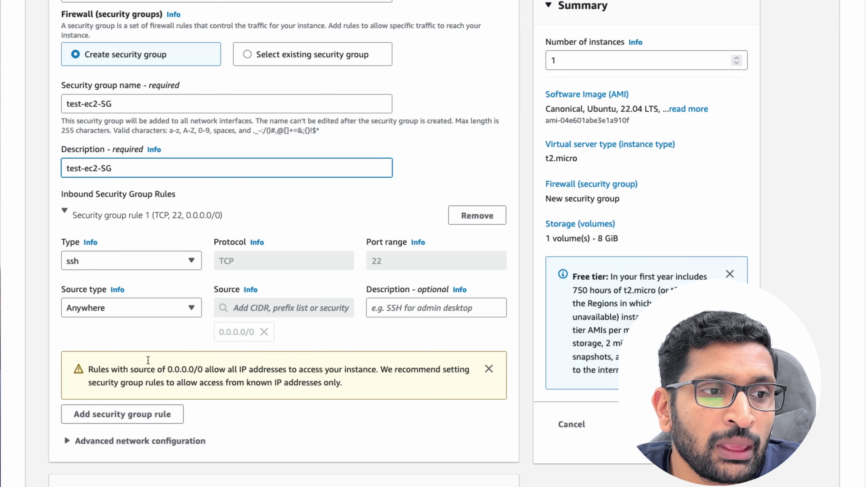
Step: Keep the SSH rule's source type as Anywhere
click(96, 312)
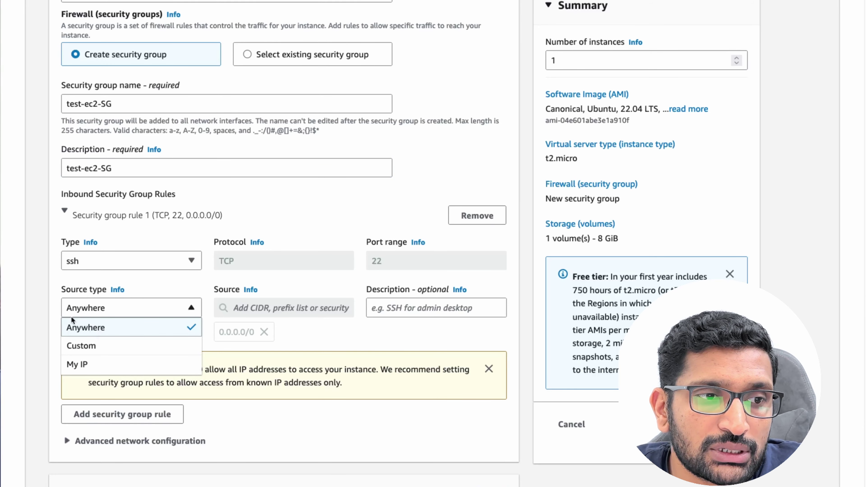
click(137, 286)
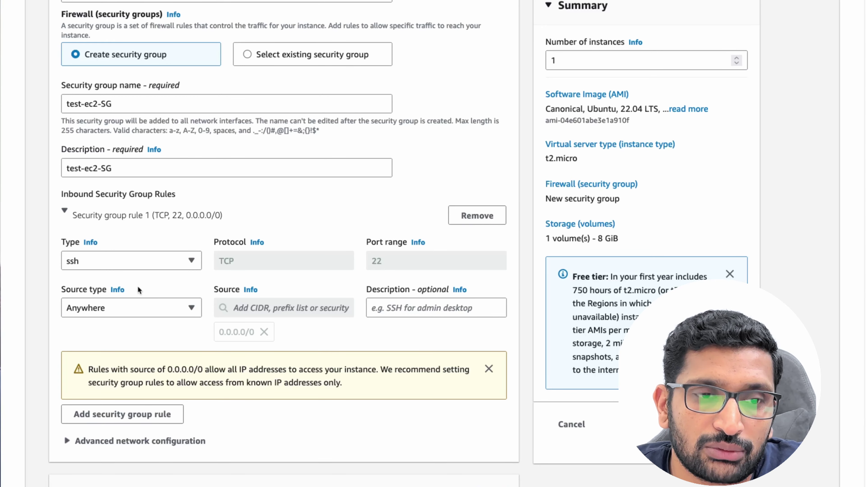
scroll(274, 366, down, 3)
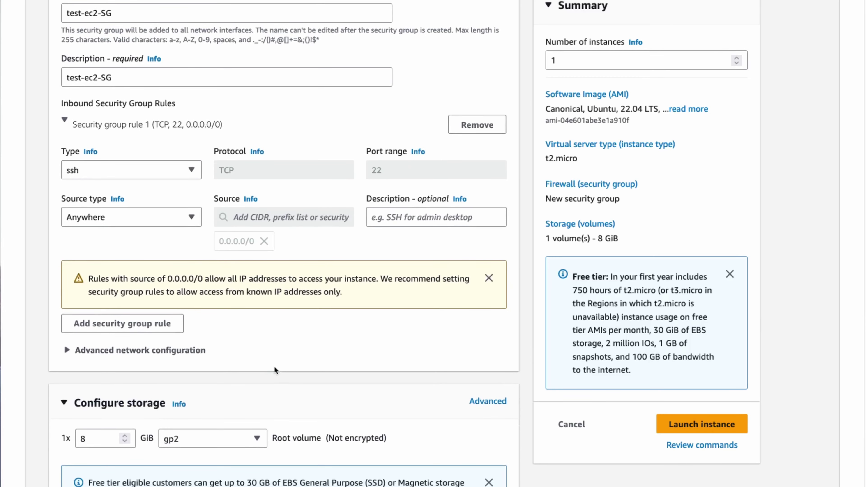
Step: Expand and collapse the Advanced network configuration section
scroll(264, 330, down, 5)
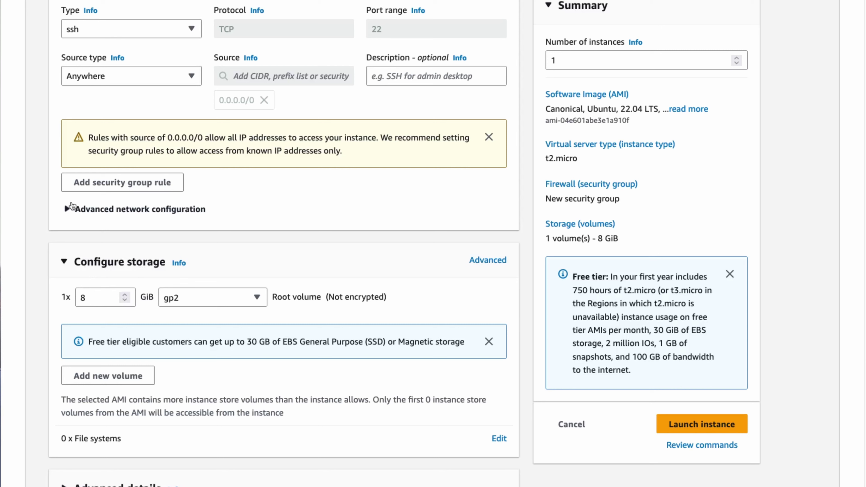
click(66, 210)
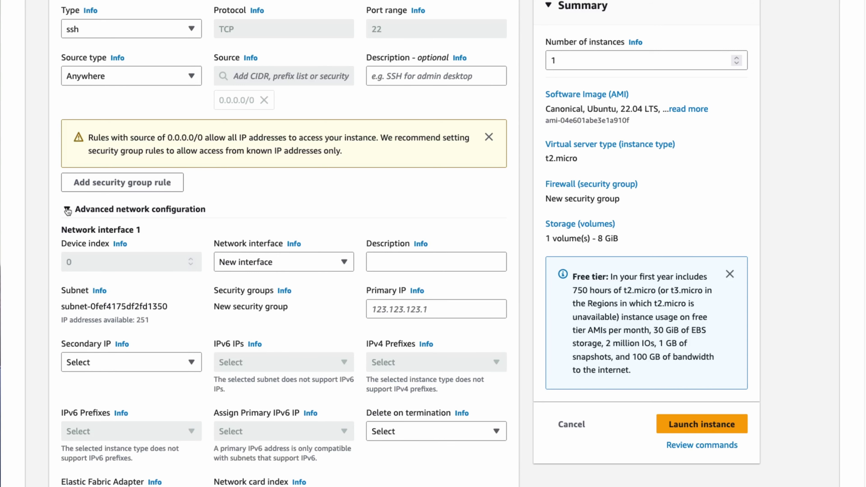
click(66, 209)
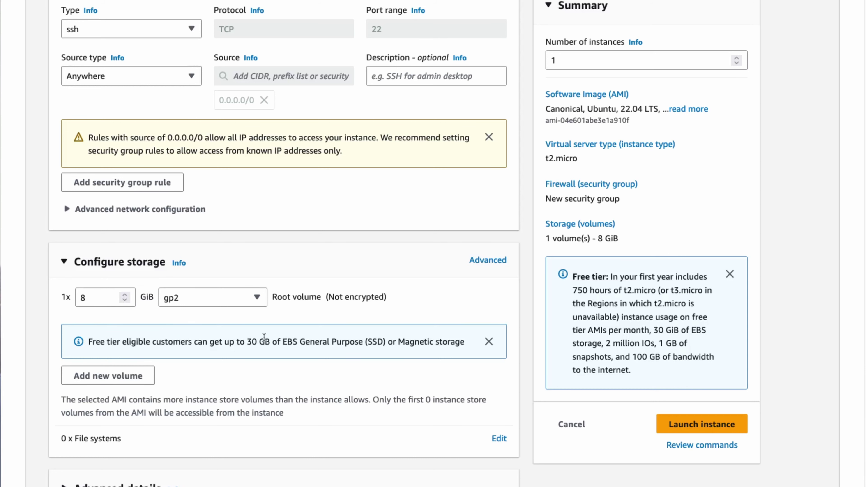
scroll(266, 339, down, 1)
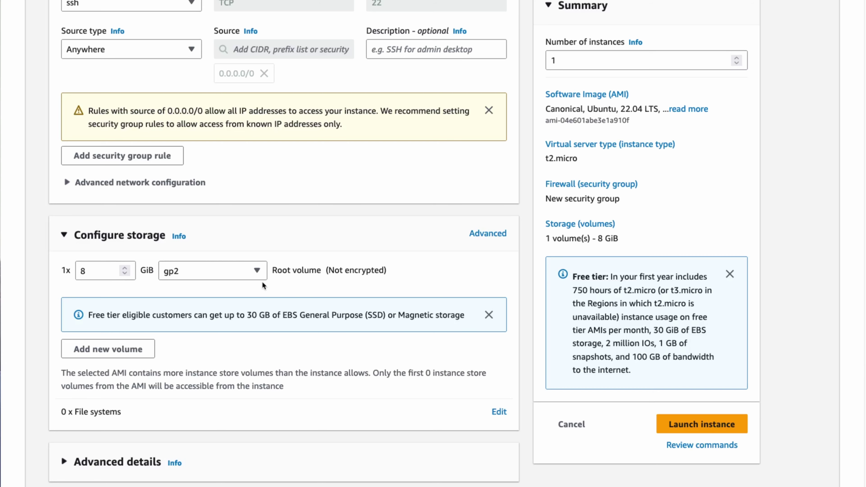
Step: Expand Advanced details and review the form, leaving storage at 8 GiB gp2
click(116, 462)
scroll(183, 416, down, 5)
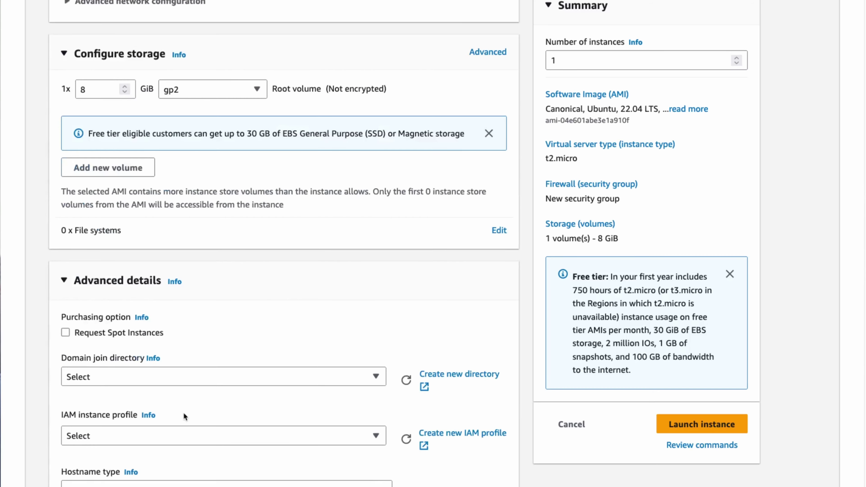
scroll(155, 406, down, 3)
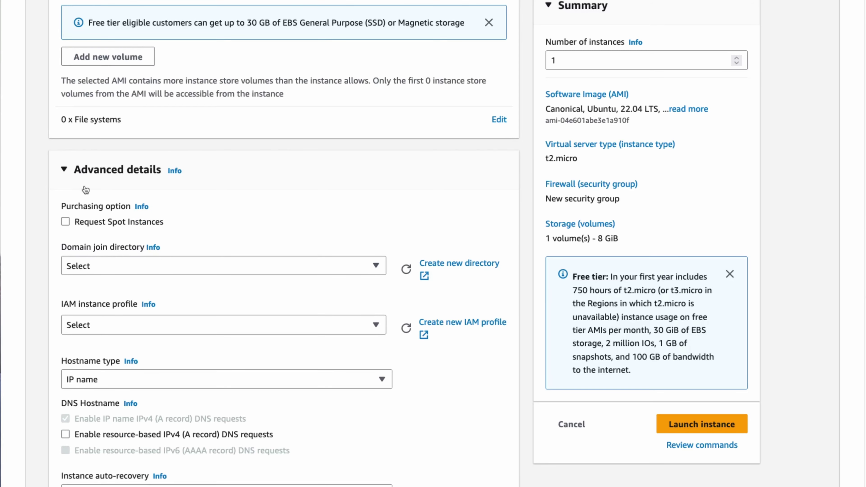
scroll(68, 174, up, 11)
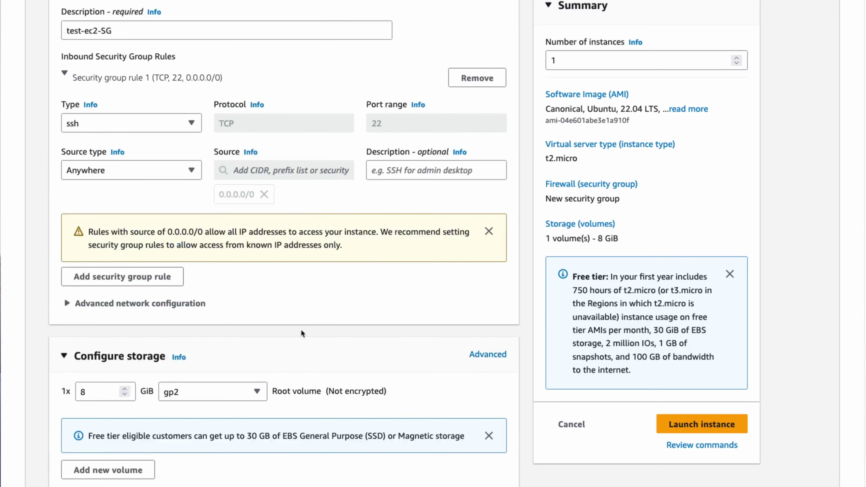
scroll(301, 330, up, 10)
scroll(301, 330, up, 5)
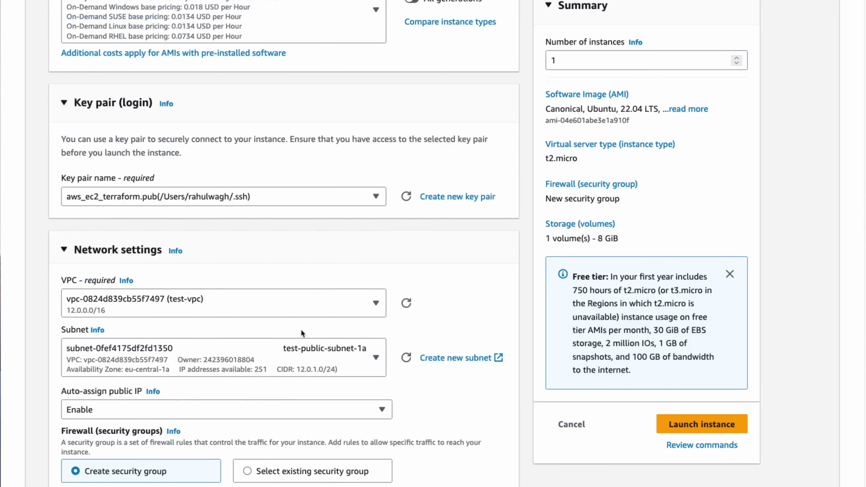
Step: Launch the instance, refresh the Instances list until it's Running, and open its summary
click(702, 430)
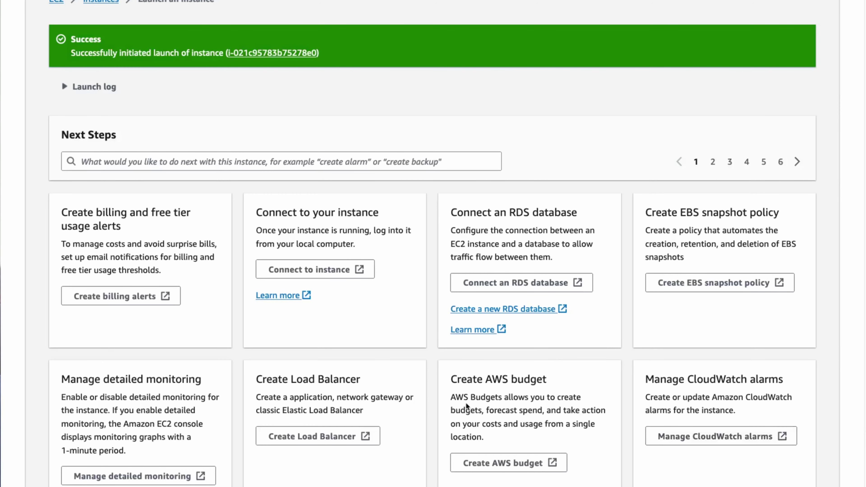
click(287, 96)
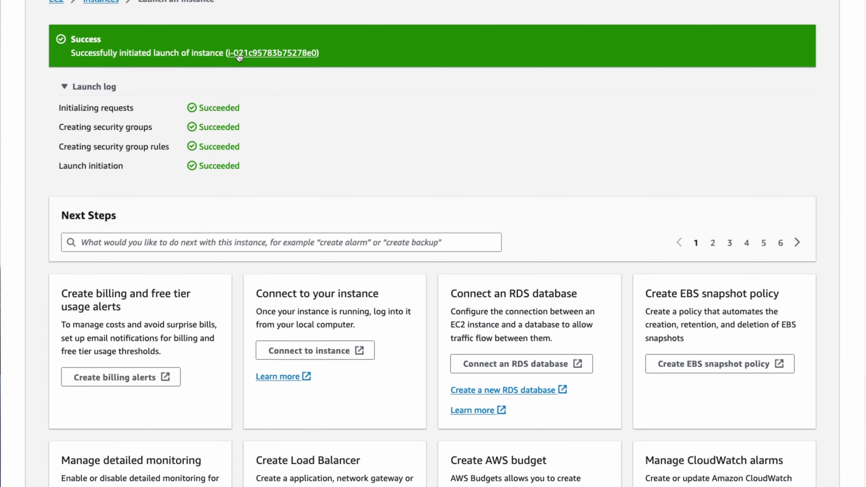
click(260, 54)
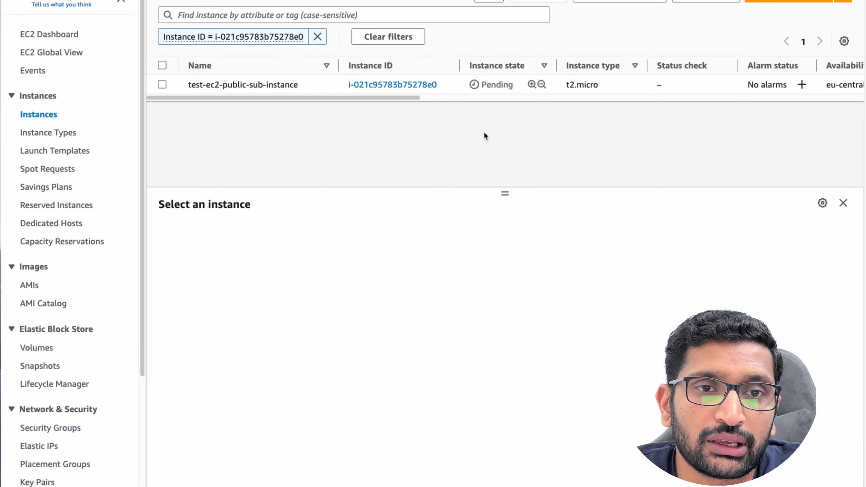
key(super+r)
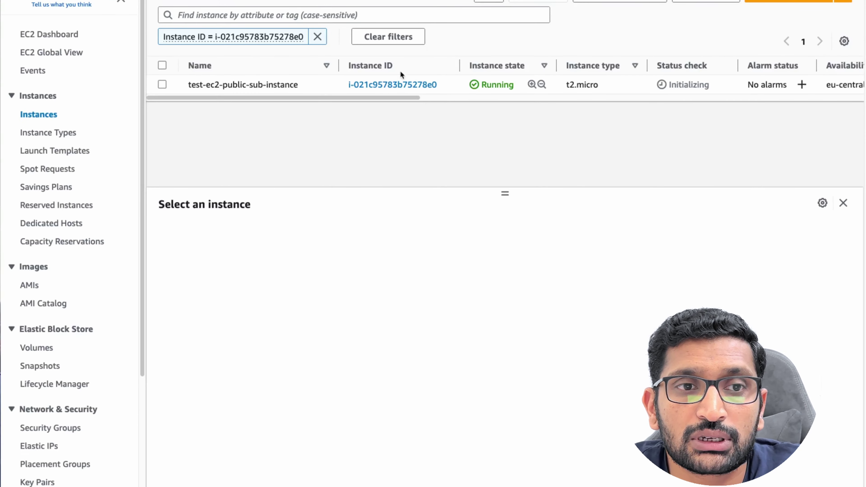
click(412, 85)
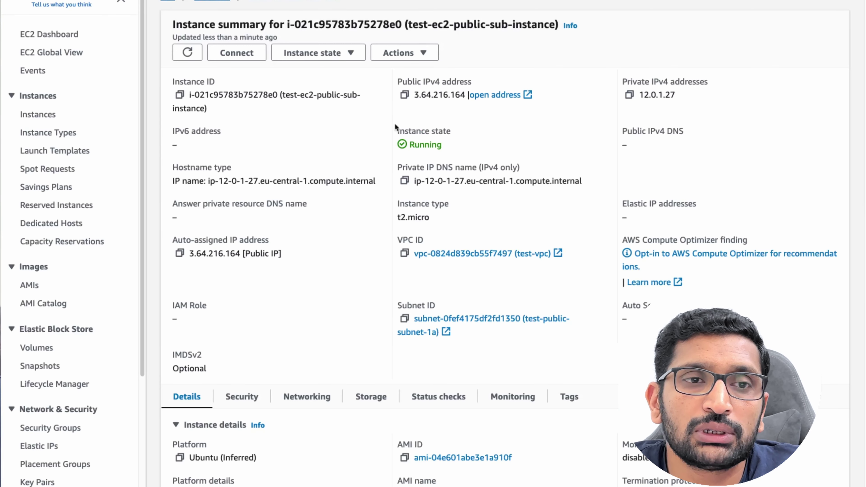
Step: Copy public IPv4 3.64.216.164 and look over the hostname, private IP and VPC details
click(405, 95)
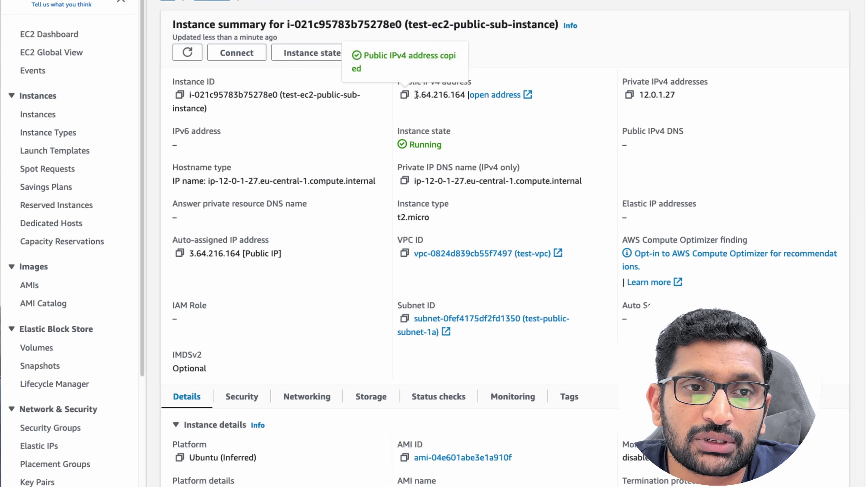
drag(414, 96, 465, 96)
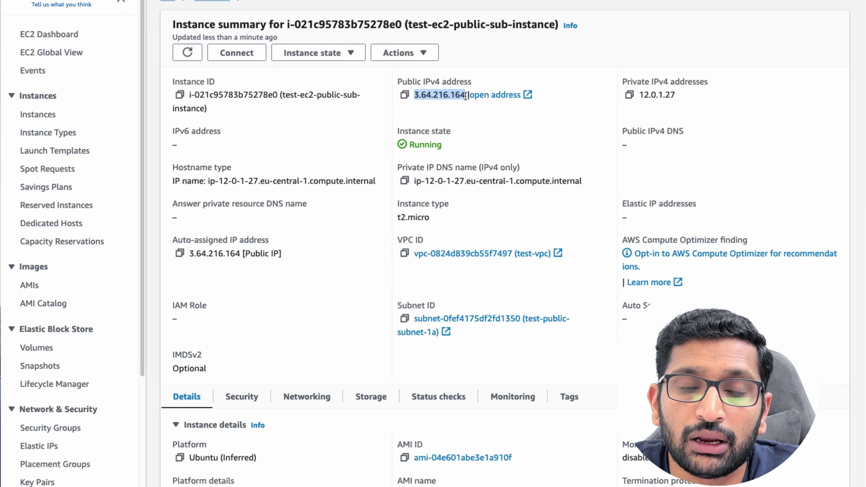
click(405, 95)
scroll(404, 202, down, 2)
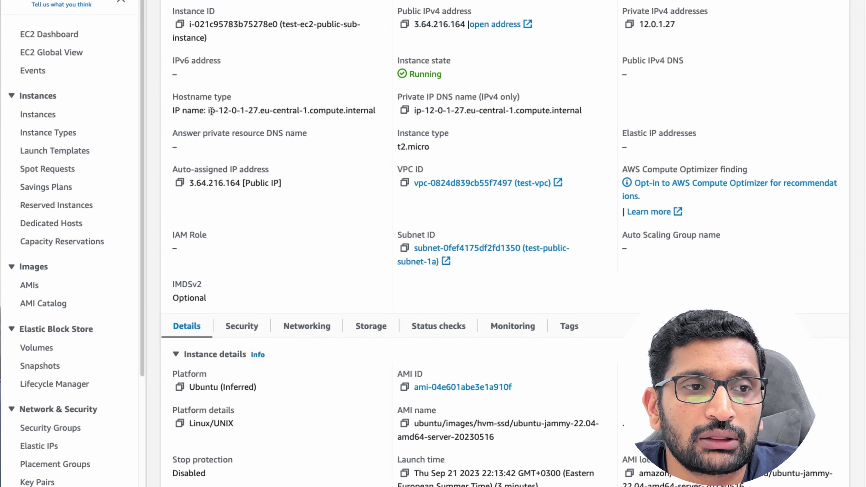
triple_click(212, 111)
click(650, 19)
double_click(649, 20)
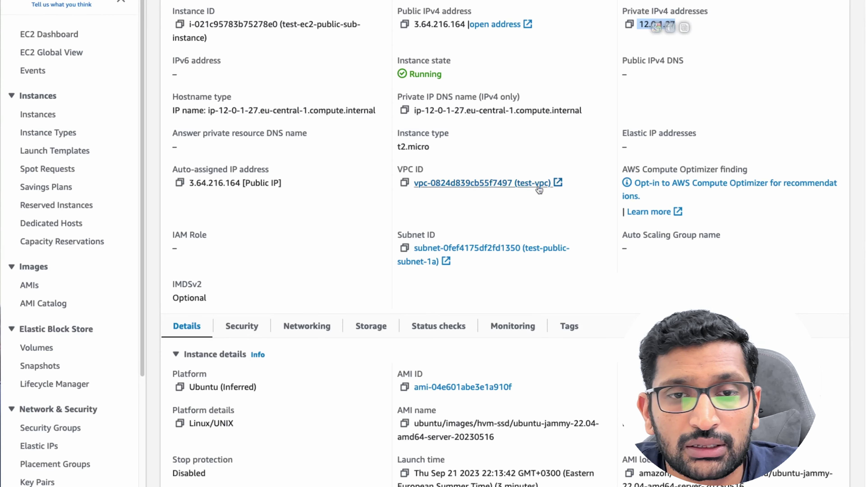
scroll(624, 106, down, 2)
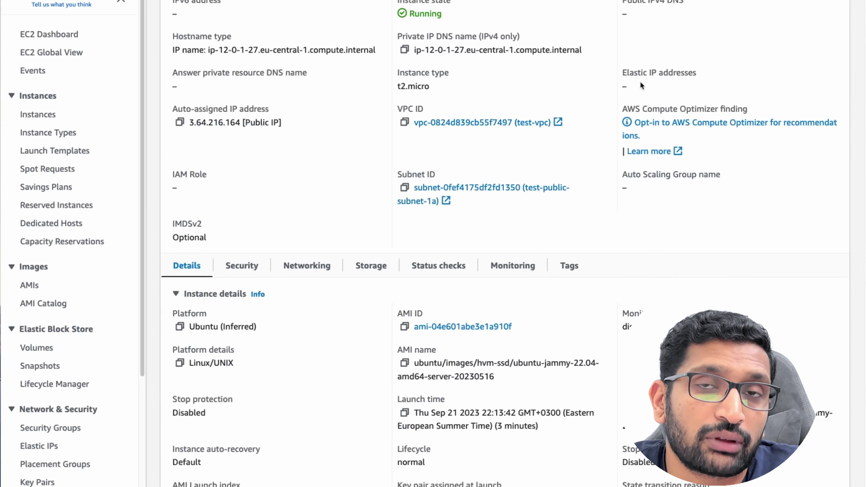
drag(409, 74, 429, 112)
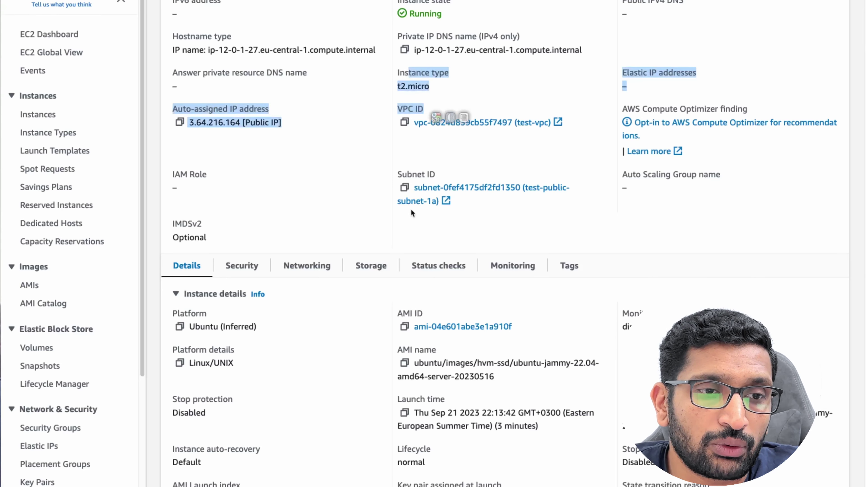
Step: Review the Networking tab, copy 3.64.216.164 again, and switch to the terminal
click(309, 266)
scroll(427, 275, down, 5)
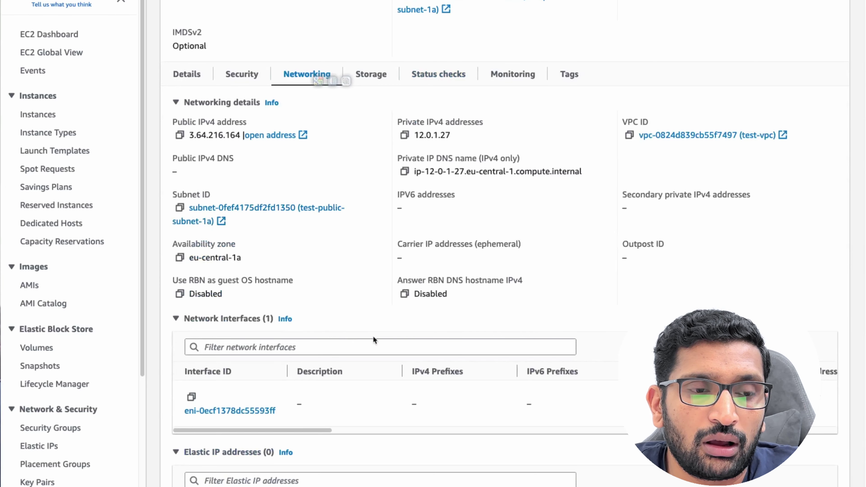
scroll(349, 324, down, 2)
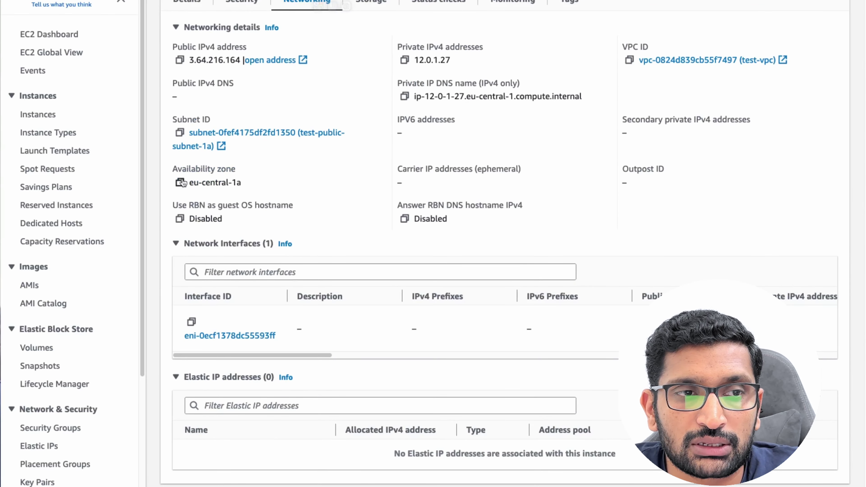
scroll(362, 222, up, 2)
scroll(362, 224, up, 1)
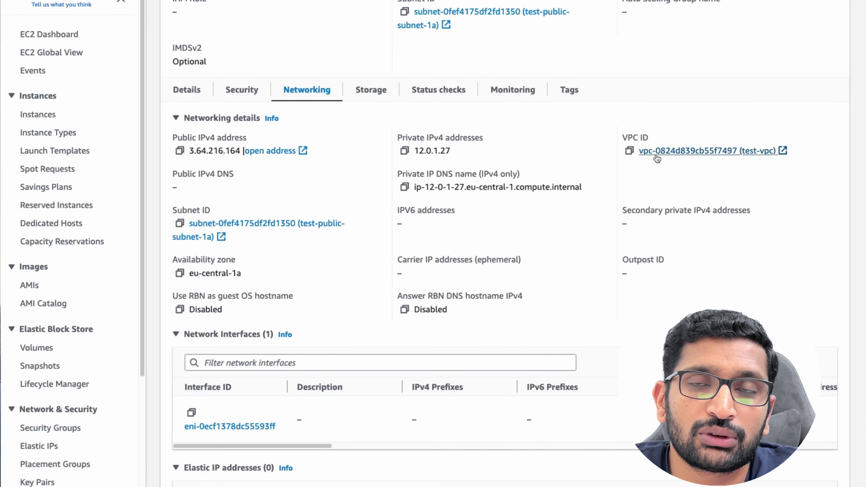
scroll(465, 270, up, 9)
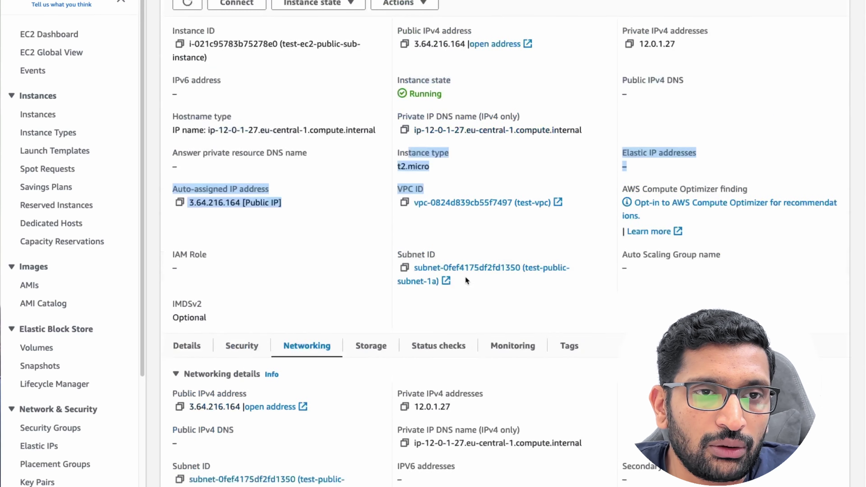
click(405, 95)
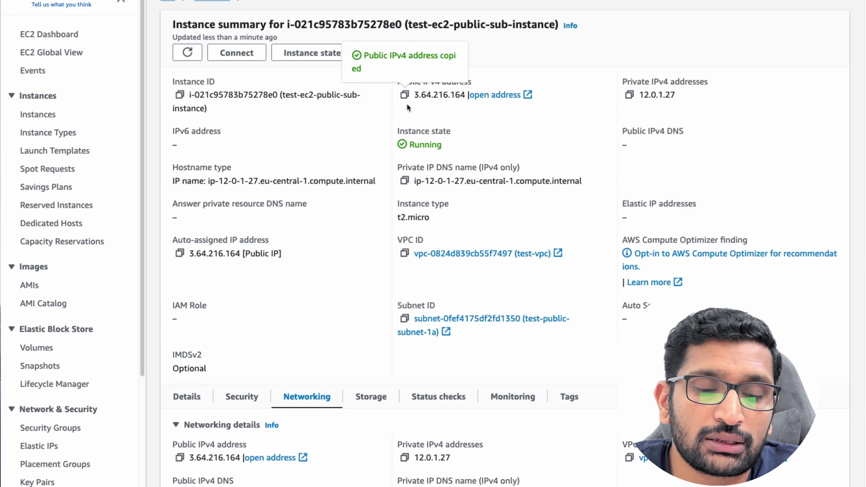
key(super+Tab)
key(super+Tab)
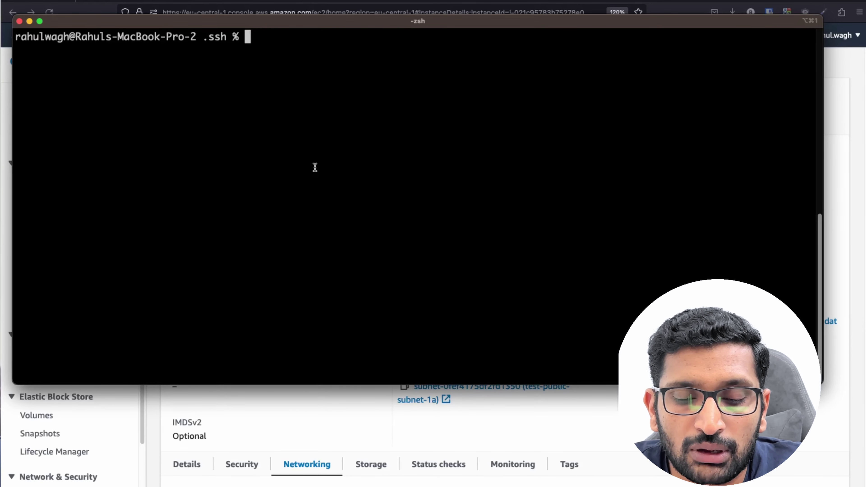
Step: List the .ssh folder with ls -lart and check Firefox downloads for test-key-pair.pem
text(ls -lart)
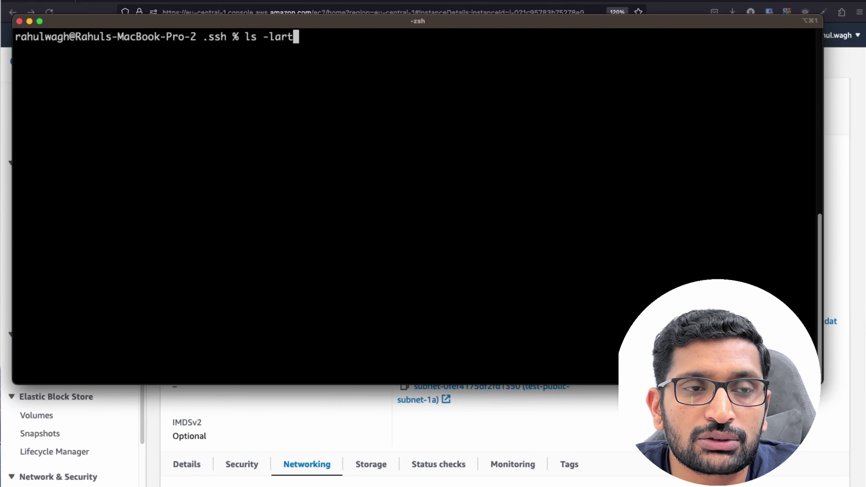
key(Return)
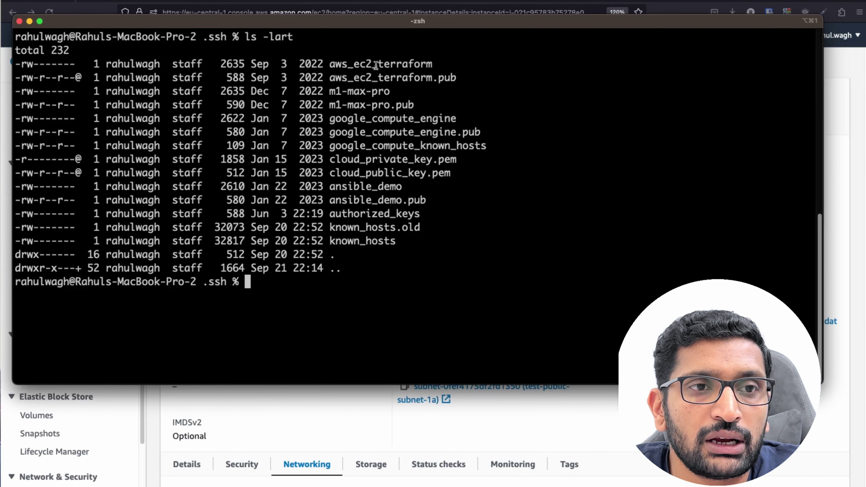
drag(443, 69, 329, 60)
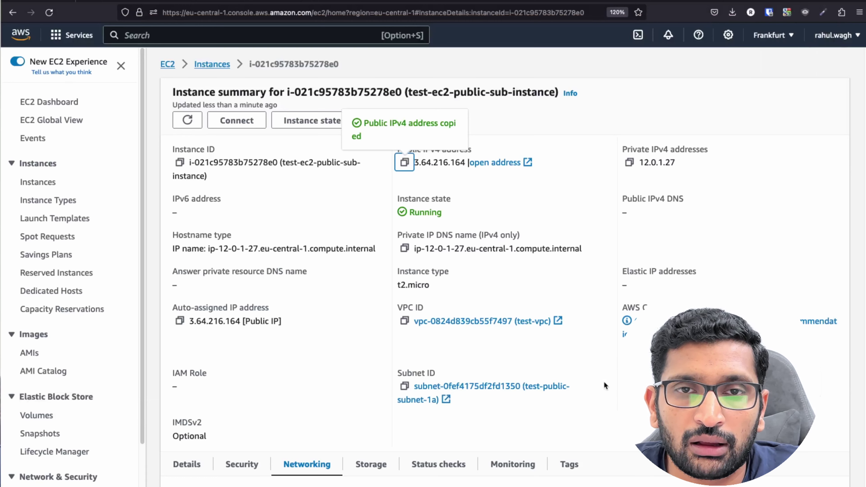
click(732, 12)
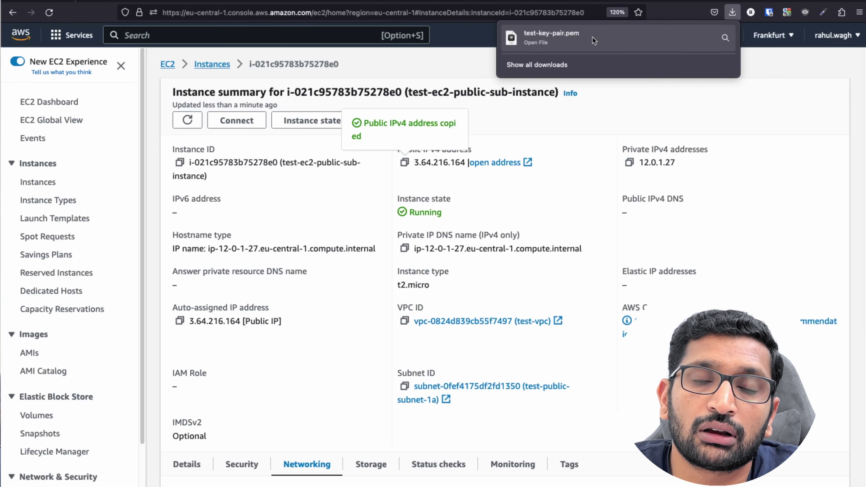
click(575, 132)
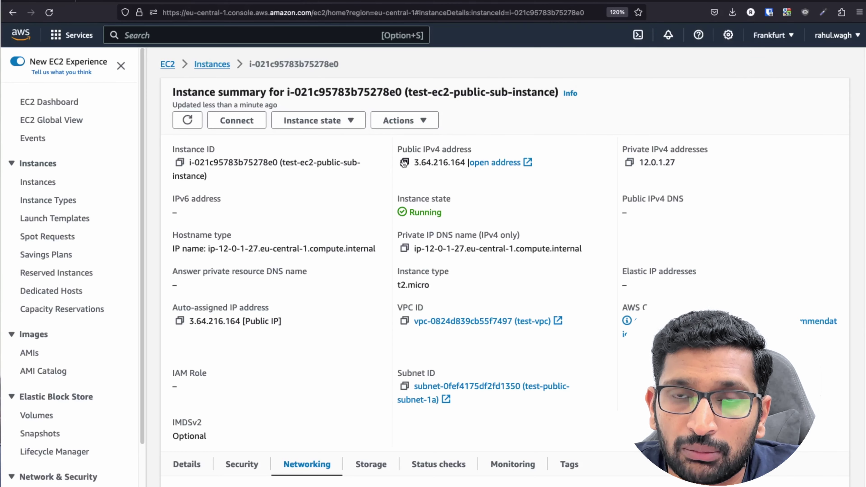
Step: Note the aws_ec2_terraform key file, clear the terminal, and return to the EC2 instance page
key(super+Tab)
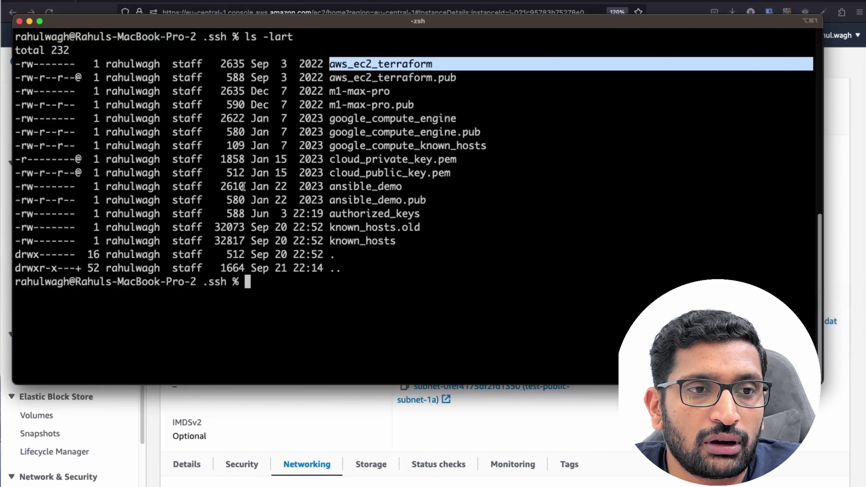
click(363, 98)
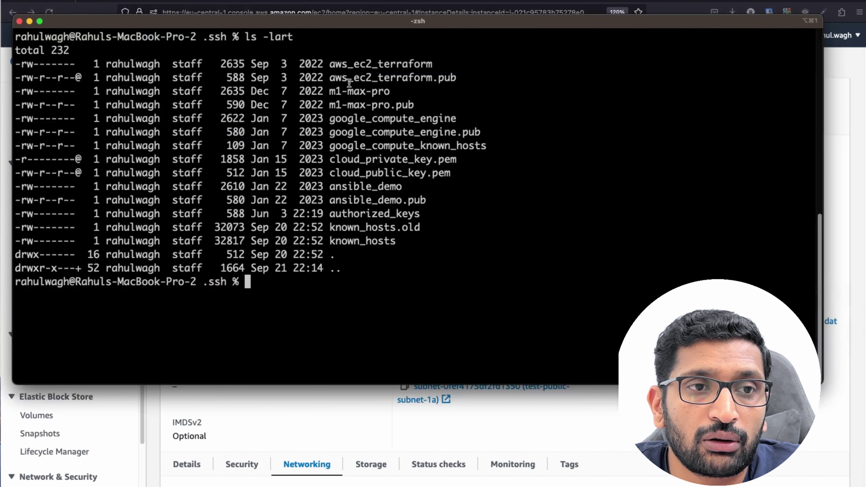
drag(329, 64, 460, 62)
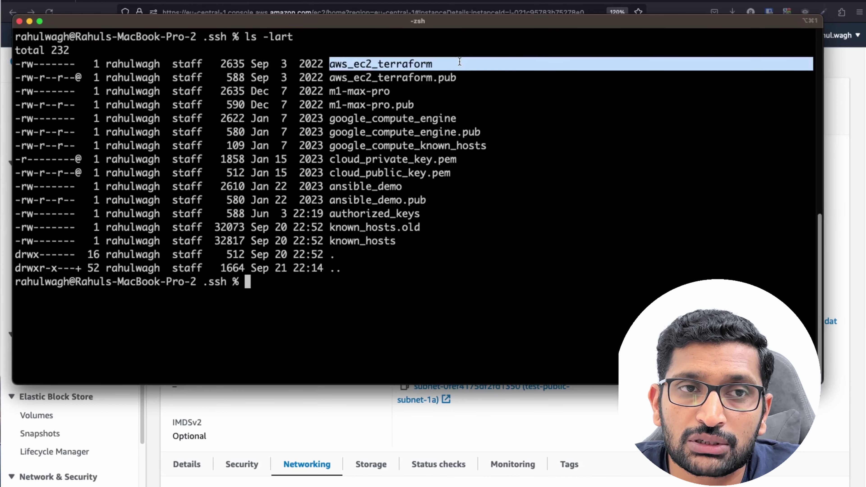
click(283, 312)
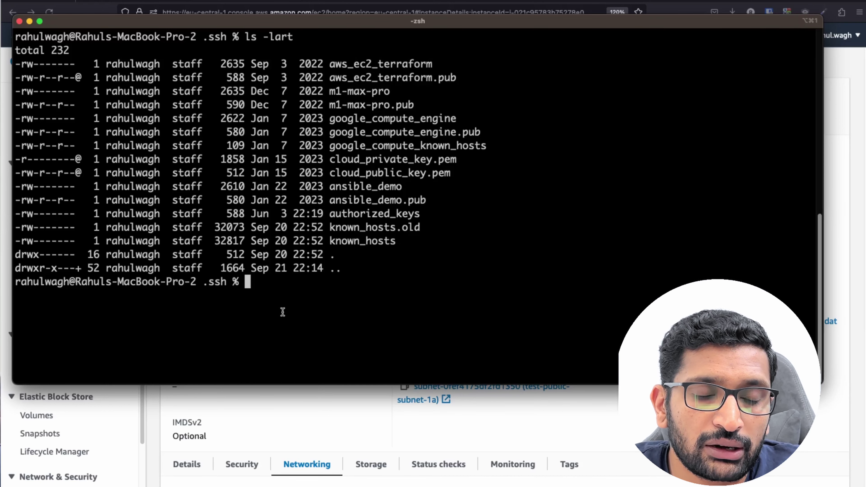
text(clear)
key(Return)
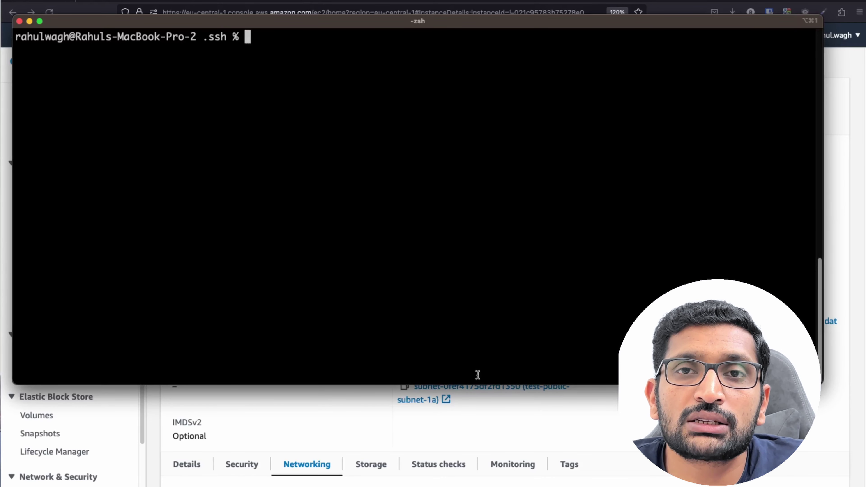
click(507, 425)
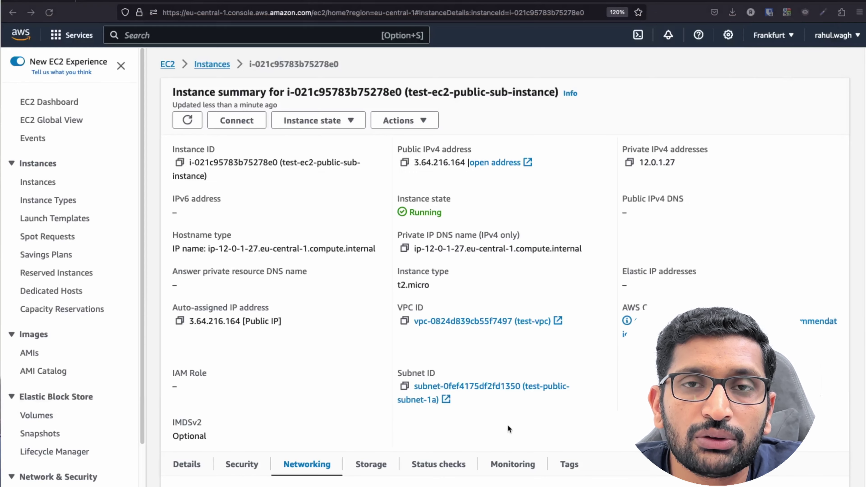
Step: Show the SSH client instructions and point out the aws_ec2_terraform private key file note
click(239, 122)
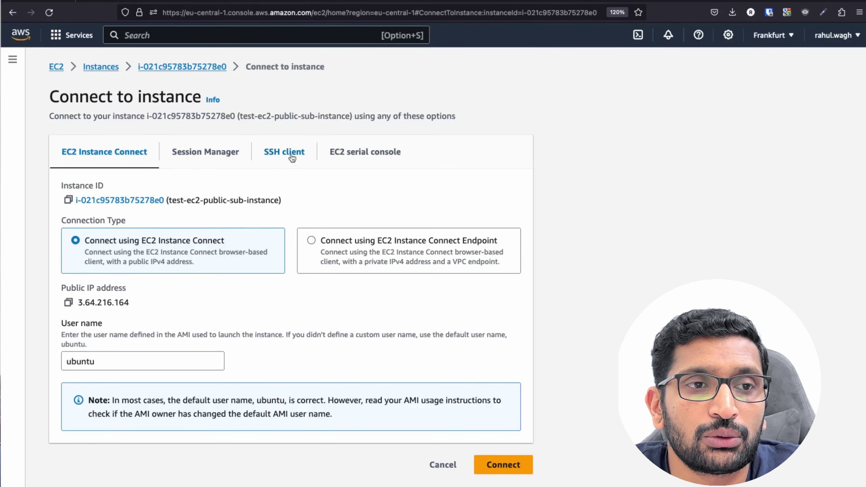
click(289, 156)
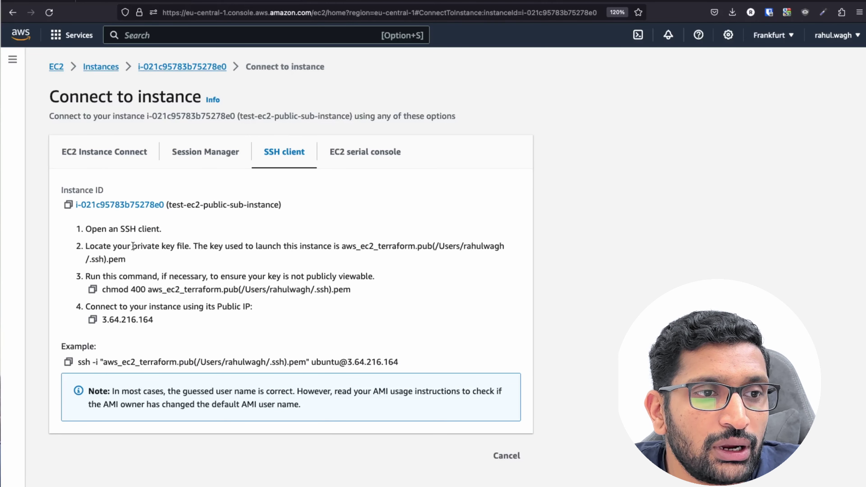
drag(133, 247, 262, 264)
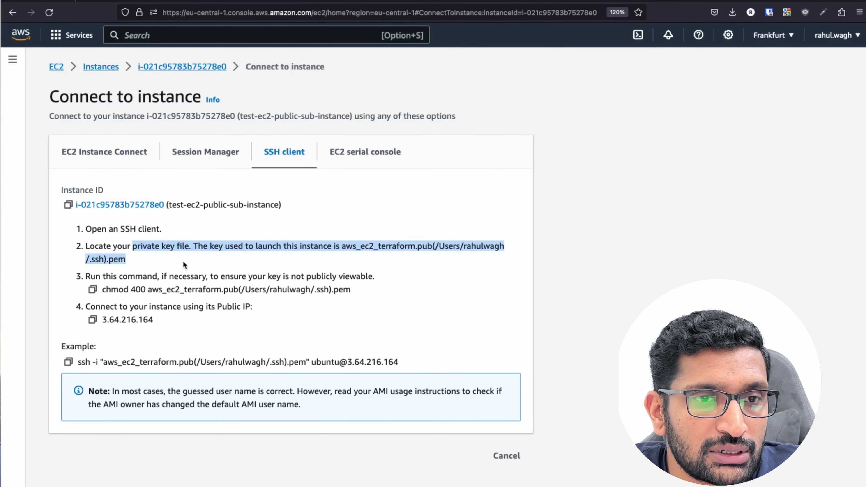
click(483, 242)
drag(342, 247, 433, 248)
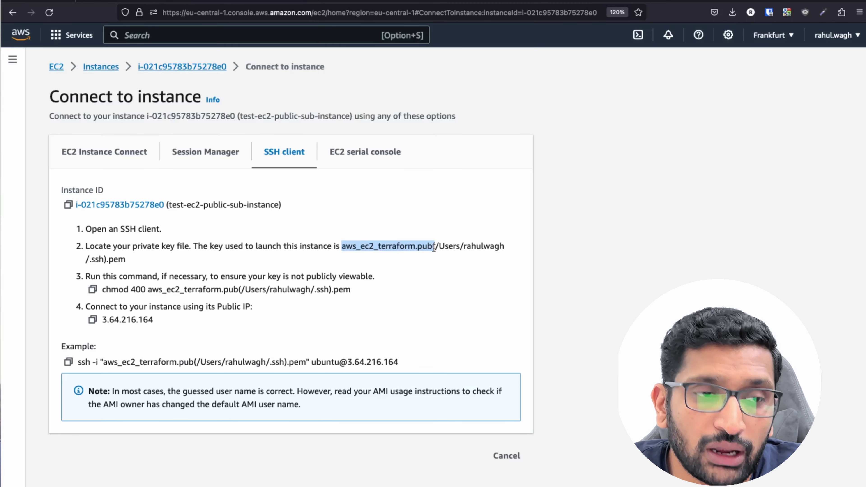
Step: Copy just 'chmod 400' from step 3 and bring up the terminal
drag(105, 290, 354, 295)
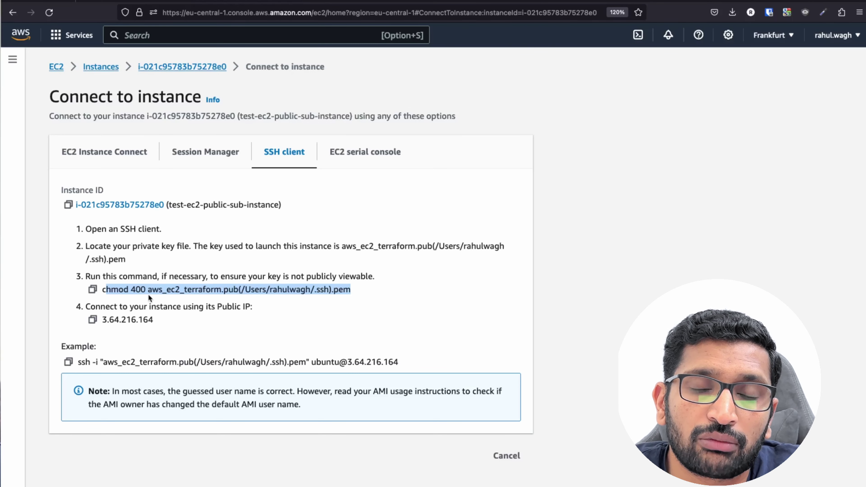
click(105, 303)
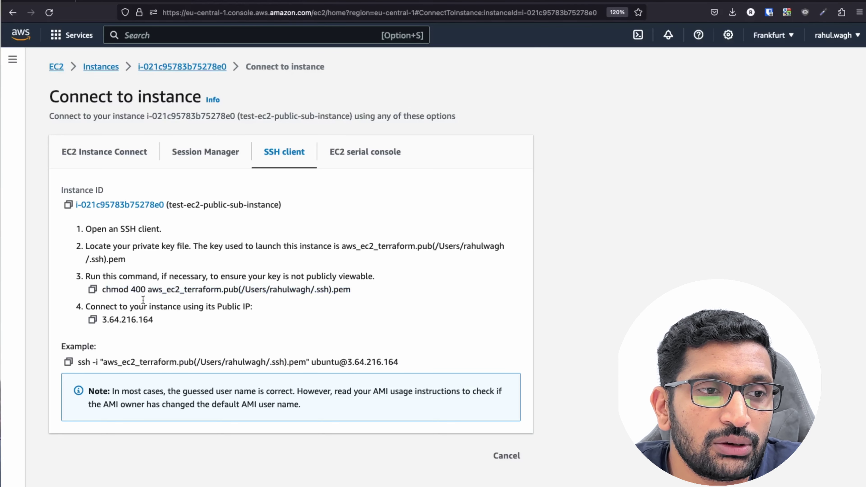
drag(103, 290, 149, 290)
key(super+c)
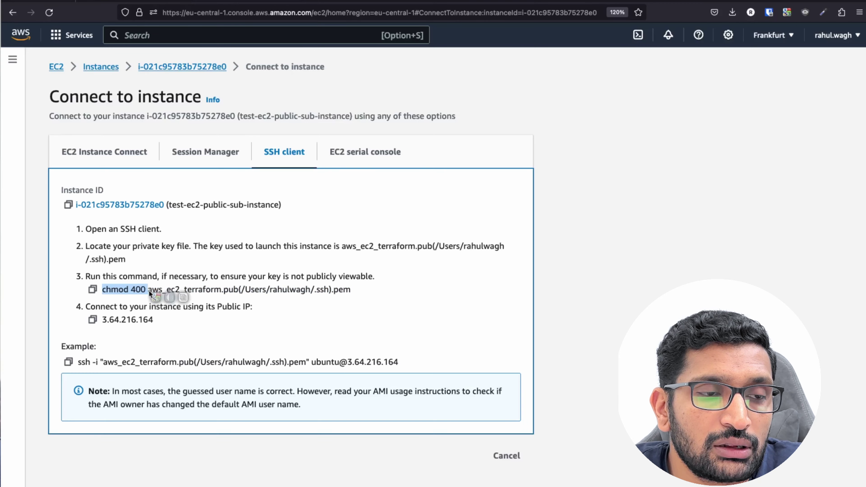
key(super+Tab)
Step: Run chmod 400 on the aws_ec2_terraform key file, then return to the browser
key(super+v)
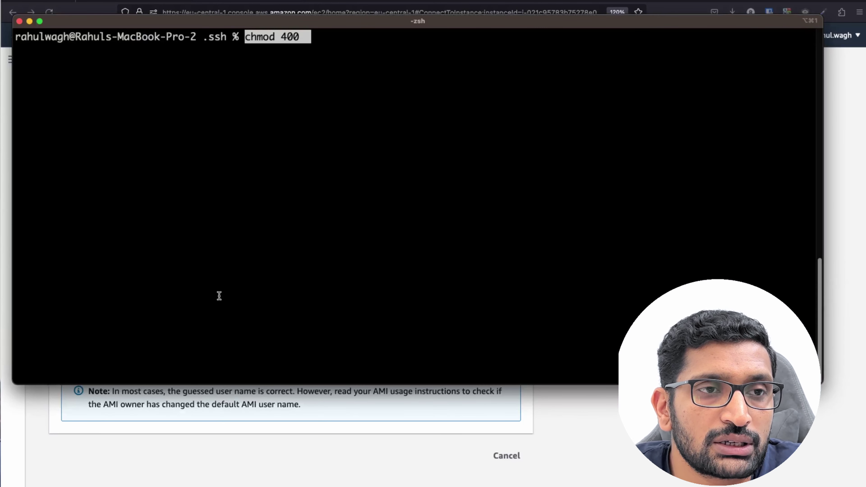
text(aws_ec2_terraform)
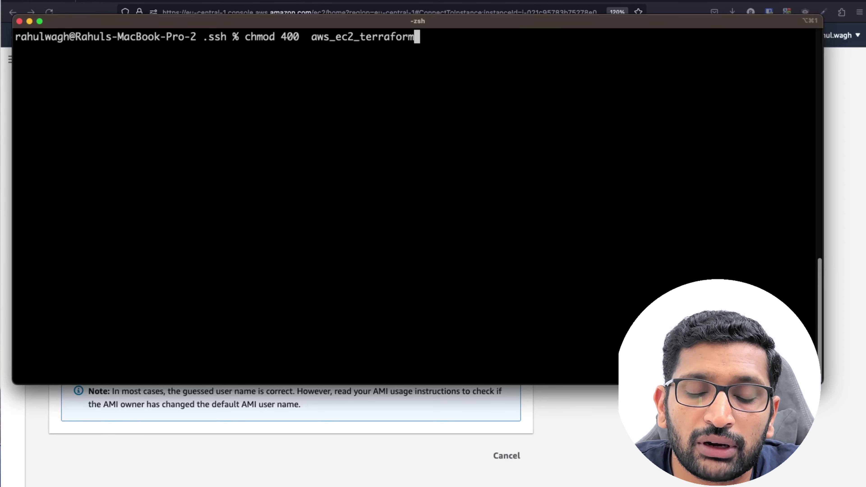
text(.pem)
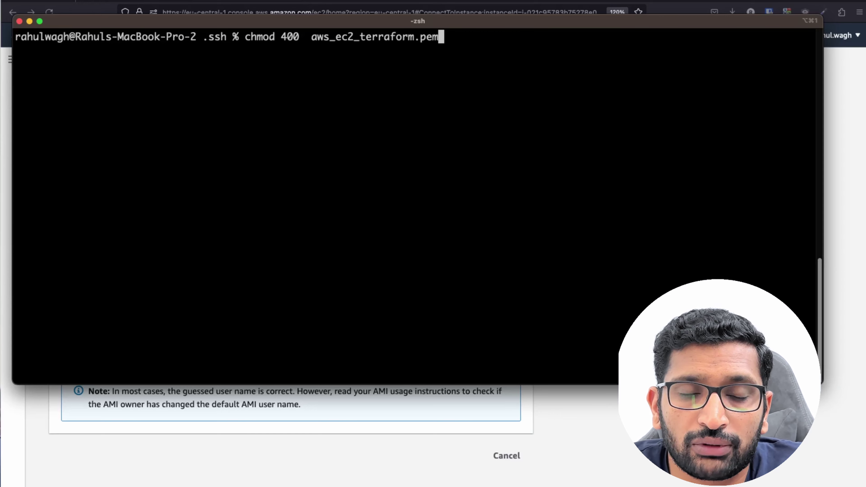
key(BackSpace)
key(BackSpace)
key(BackSpace)
key(BackSpace)
key(Return)
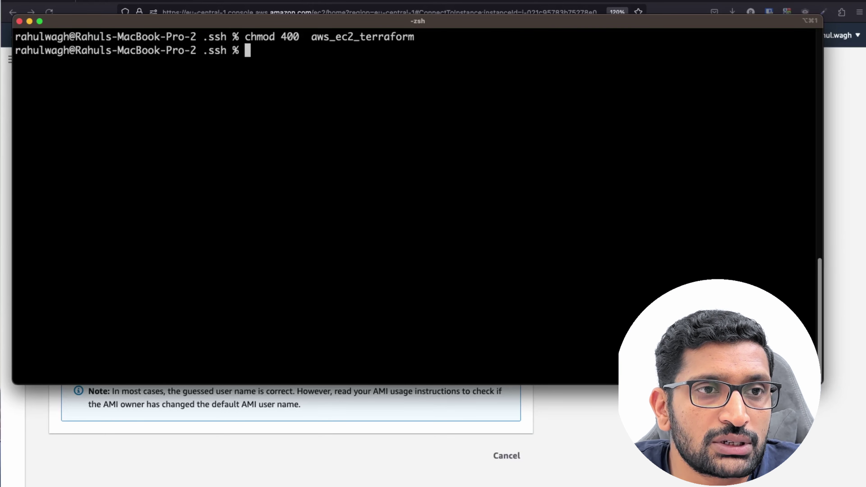
key(Return)
key(Return)
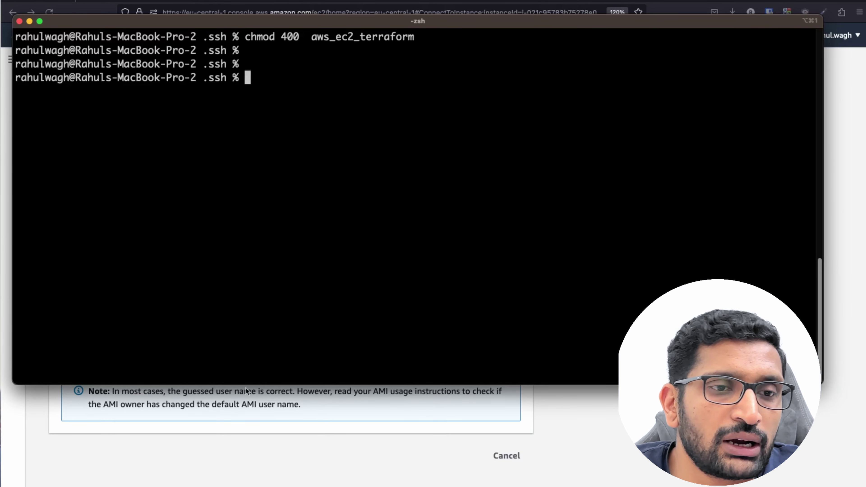
click(246, 390)
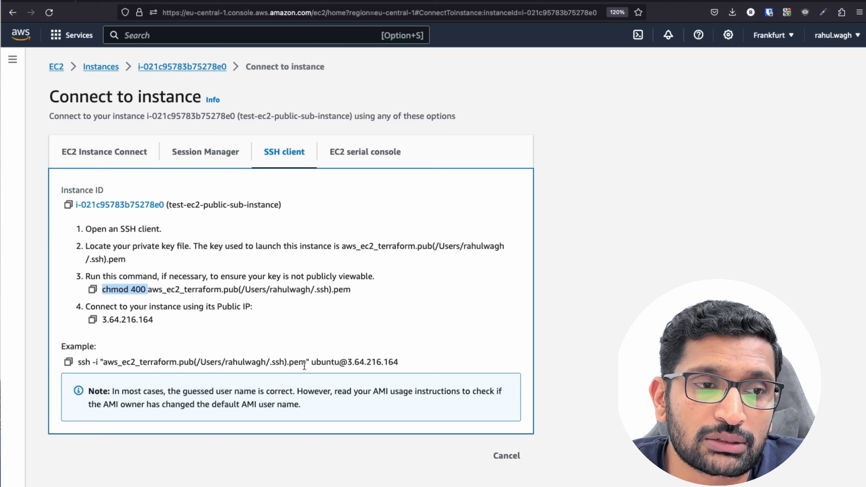
Step: Paste the example ssh command into iTerm2 and delete the .pem from the key path
click(69, 362)
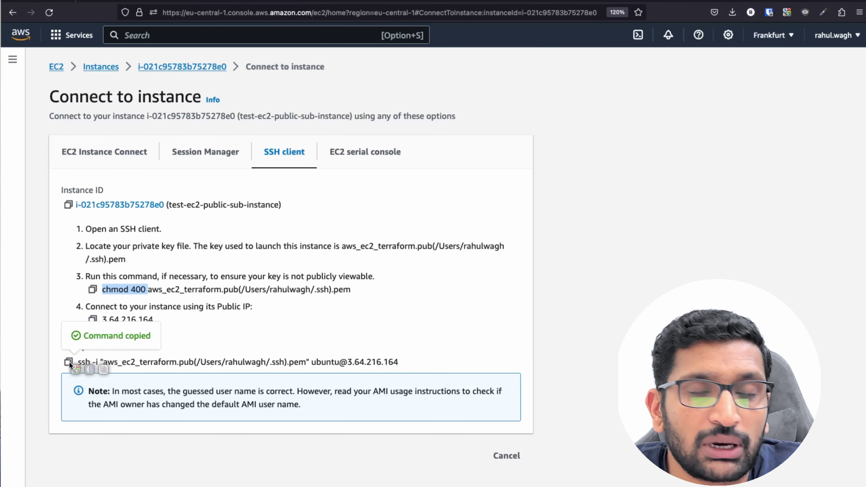
key(super+Tab)
key(super+v)
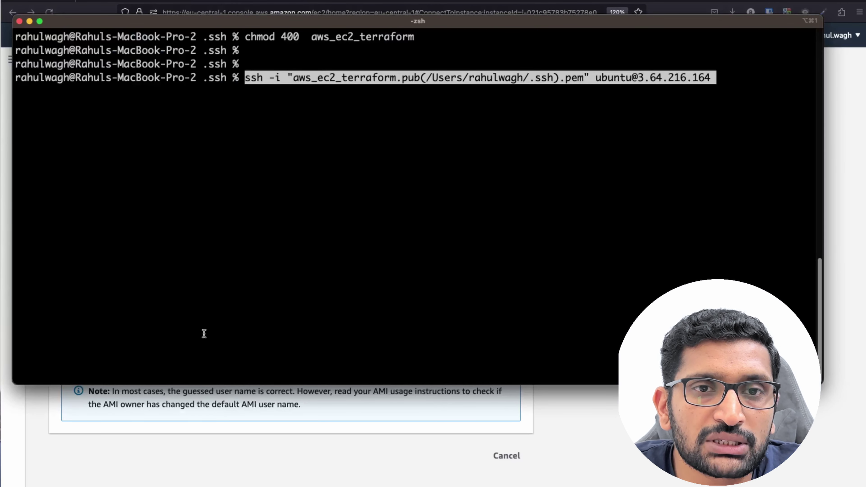
key(Left)
key(Left)
key(Left)
key(Left)
key(Left)
key(Left)
key(Left)
key(Left)
key(Left)
key(Left)
key(Left)
key(Left)
key(Left)
key(Left)
key(Left)
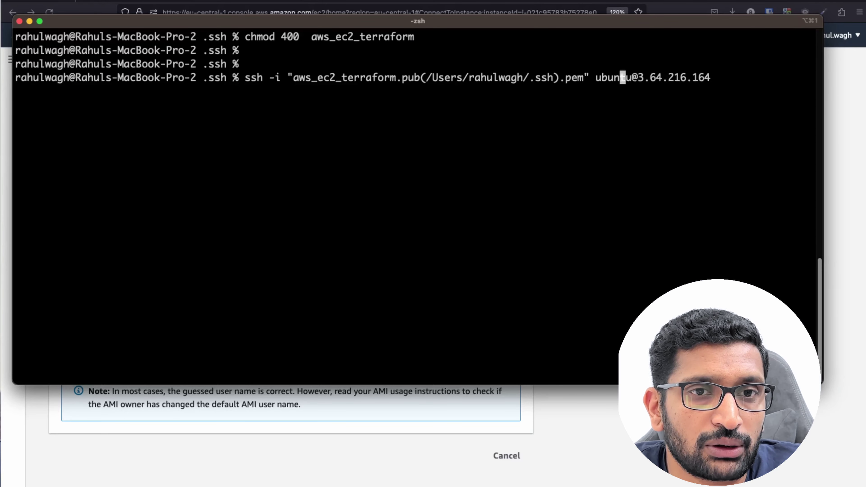
key(Left)
key(Left)
key(Left)
key(Left)
key(Left)
key(Left)
key(Left)
key(Left)
key(Left)
key(Left)
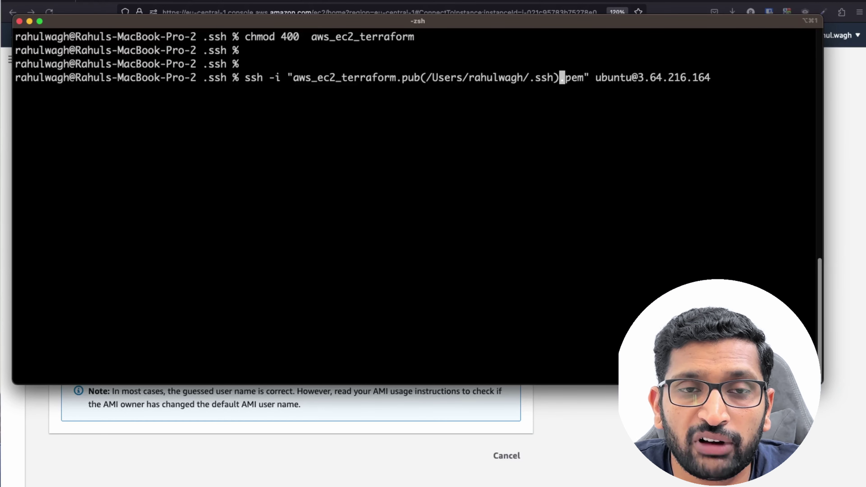
key(Delete)
key(Delete)
key(Delete)
key(Delete)
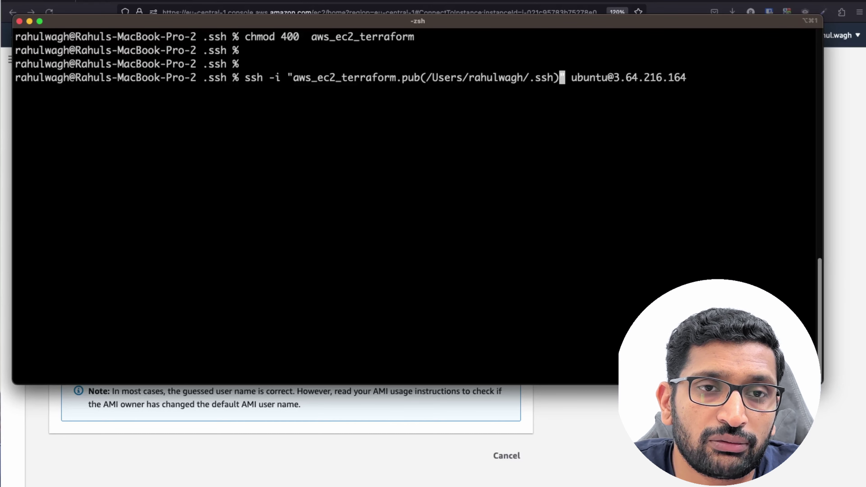
key(BackSpace)
key(BackSpace)
key(BackSpace)
key(BackSpace)
key(BackSpace)
key(BackSpace)
key(BackSpace)
key(BackSpace)
key(BackSpace)
key(BackSpace)
key(BackSpace)
key(BackSpace)
key(BackSpace)
key(BackSpace)
key(BackSpace)
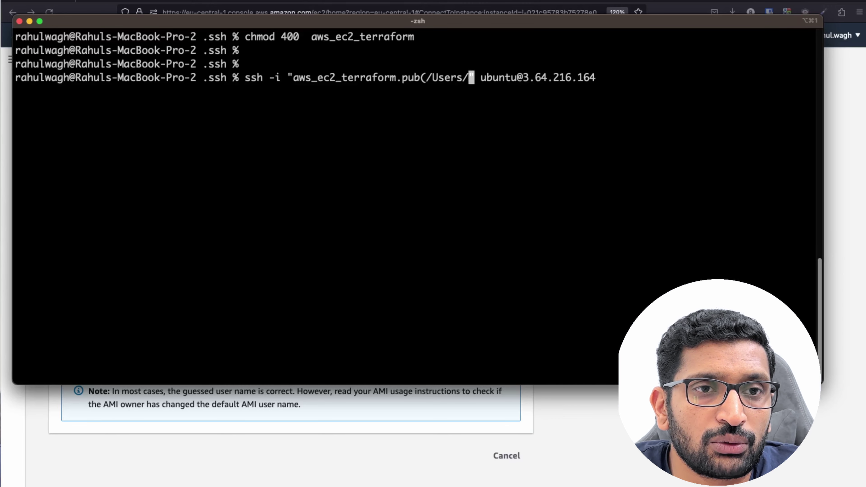
key(BackSpace)
key(BackSpace)
key(BackSpace)
key(BackSpace)
key(BackSpace)
key(BackSpace)
key(BackSpace)
key(BackSpace)
key(BackSpace)
key(BackSpace)
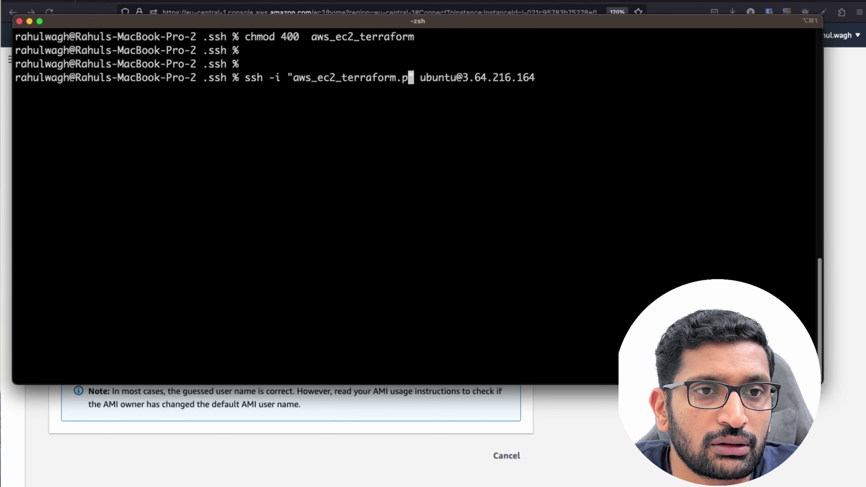
key(BackSpace)
key(BackSpace)
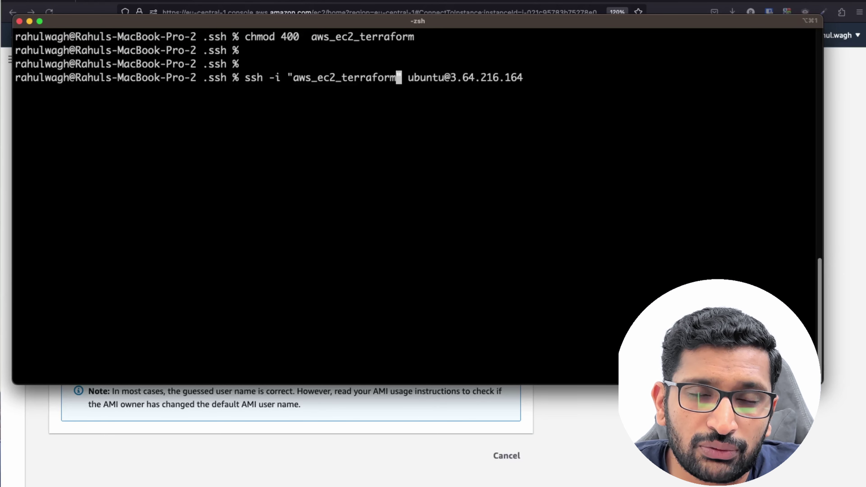
text(.)
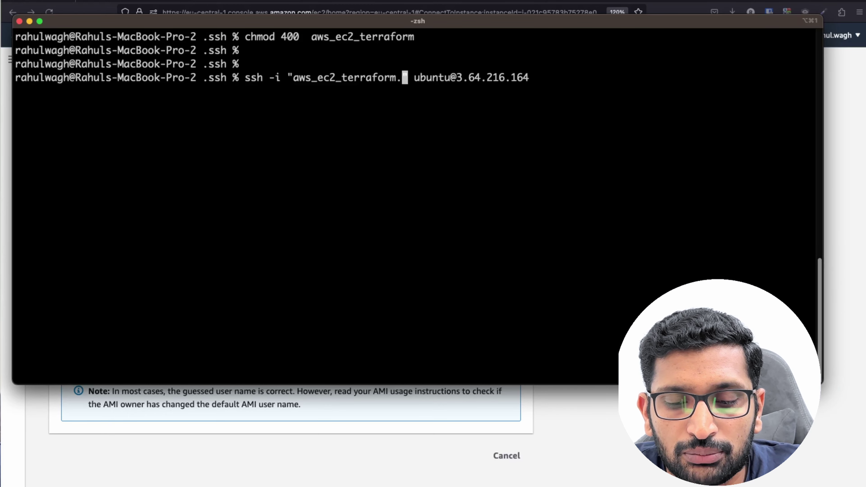
text(pem)
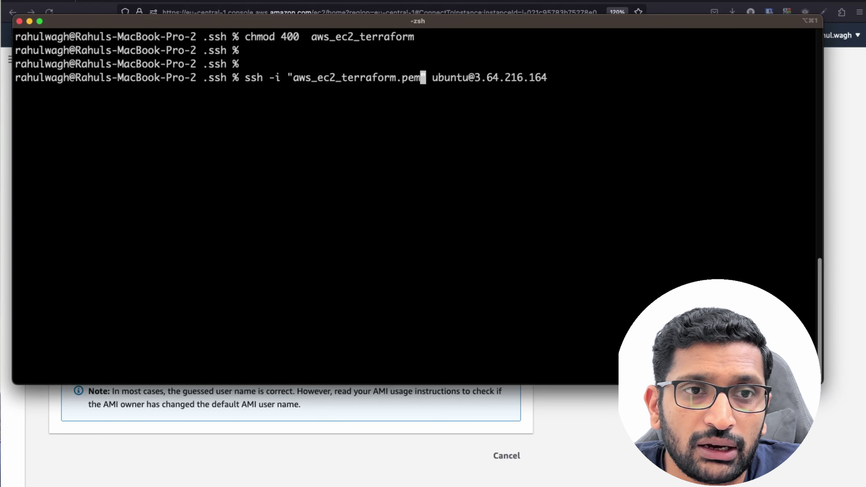
key(BackSpace)
key(BackSpace)
key(BackSpace)
key(BackSpace)
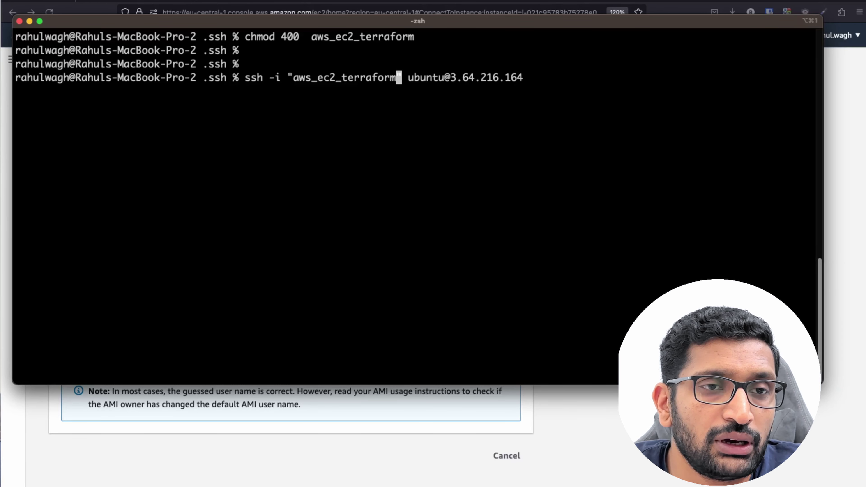
key(Right)
key(Right)
key(Right)
key(Right)
key(Right)
key(Right)
key(Right)
key(Right)
key(Right)
key(Right)
key(Right)
key(Right)
key(Right)
key(Right)
key(Right)
key(Right)
key(Right)
key(Right)
key(Right)
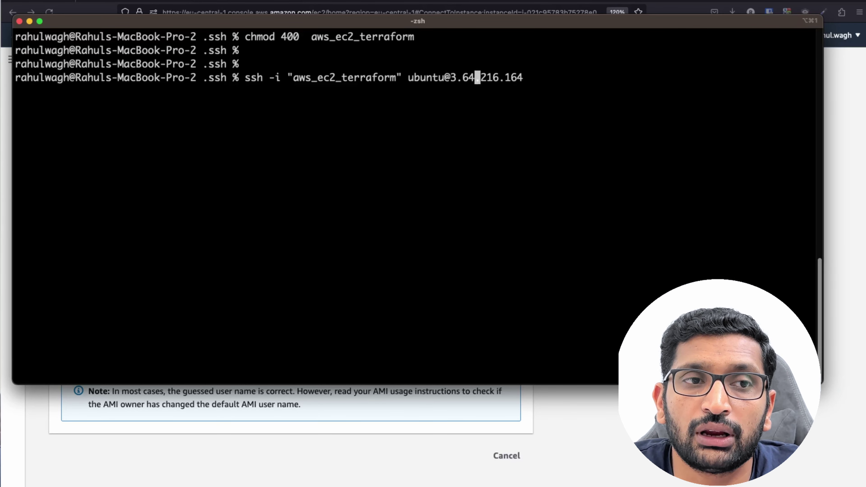
key(Right)
key(Right)
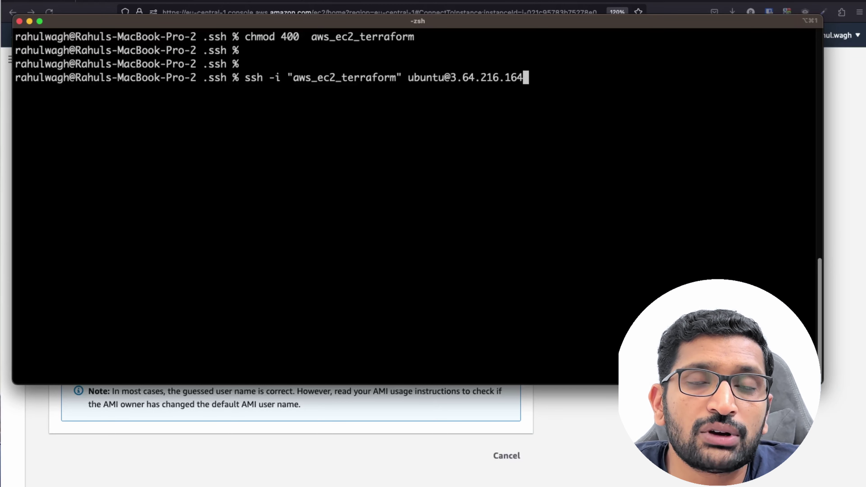
key(Return)
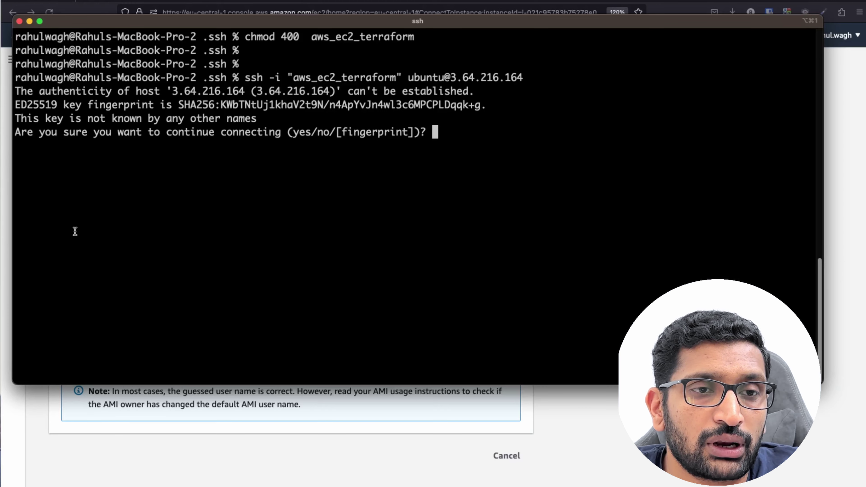
Step: Accept the host fingerprint with 'yes' and enlarge the terminal to show the login banner
text(yes)
key(Return)
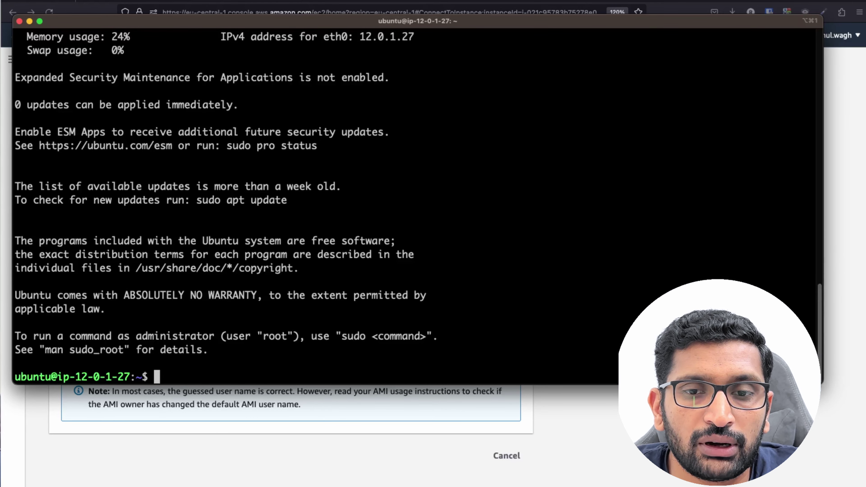
key(ctrl+alt+Return)
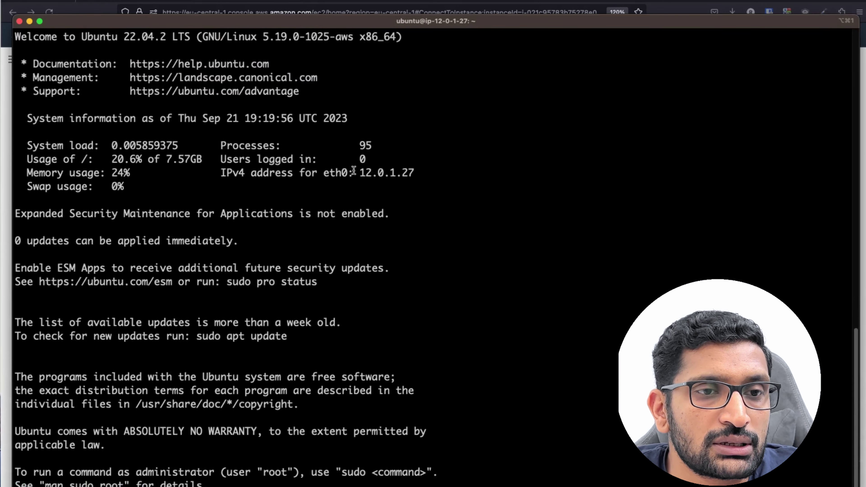
Step: Highlight the instance's private IPv4 12.0.1.27 and compare it with the VPC diagram
drag(355, 173, 432, 170)
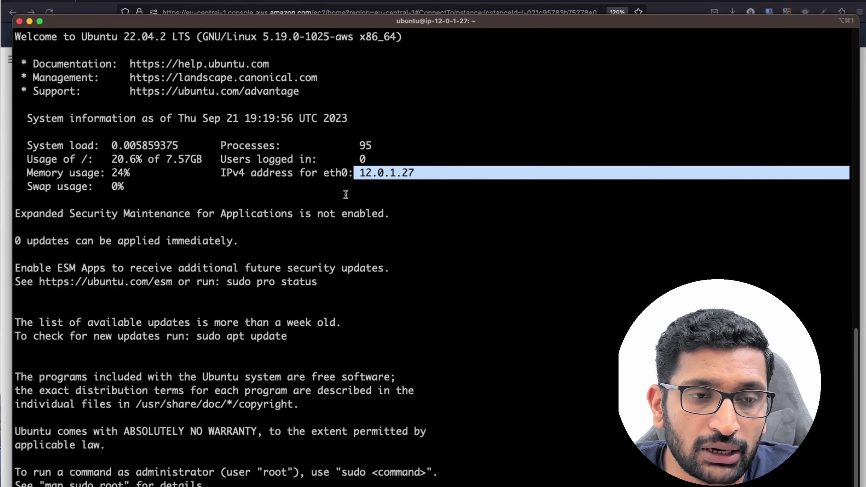
key(super+Tab)
key(super+Tab)
key(super+Tab)
key(super+Tab)
key(super+Tab)
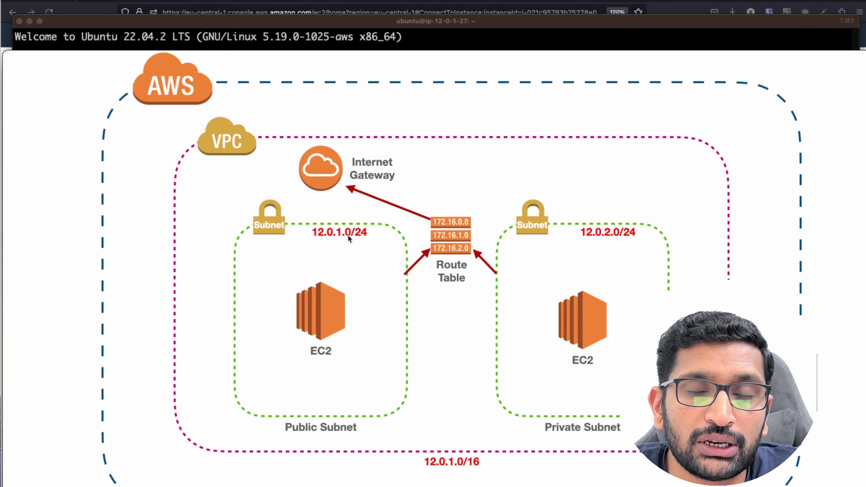
key(super+Tab)
click(440, 204)
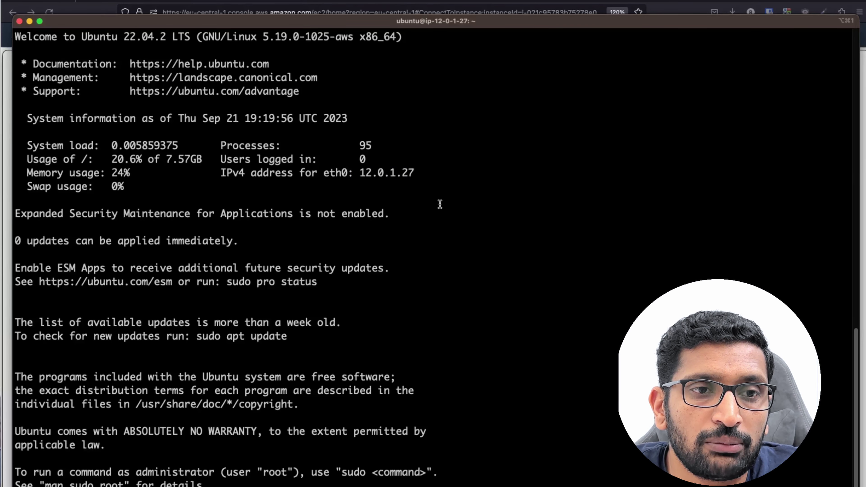
drag(393, 173, 421, 174)
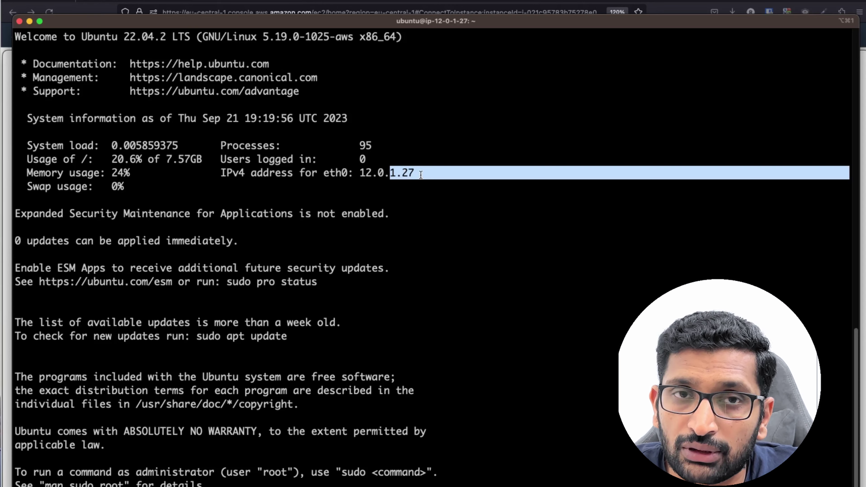
key(super+Tab)
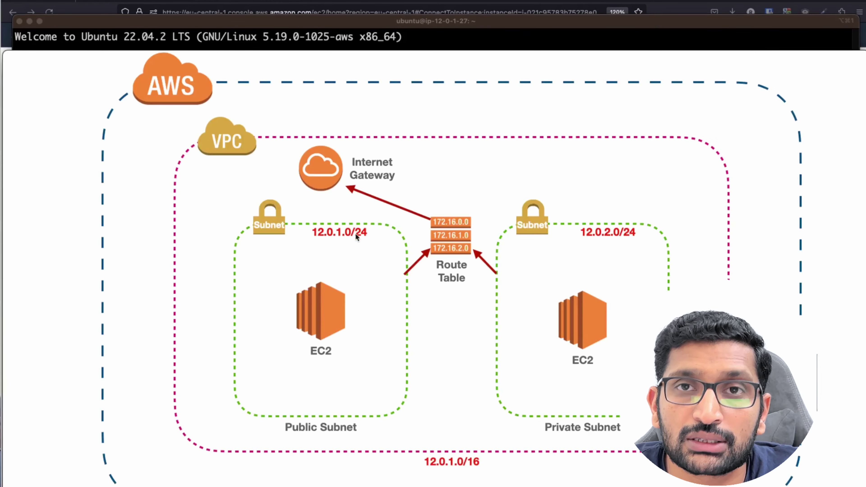
key(super+Tab)
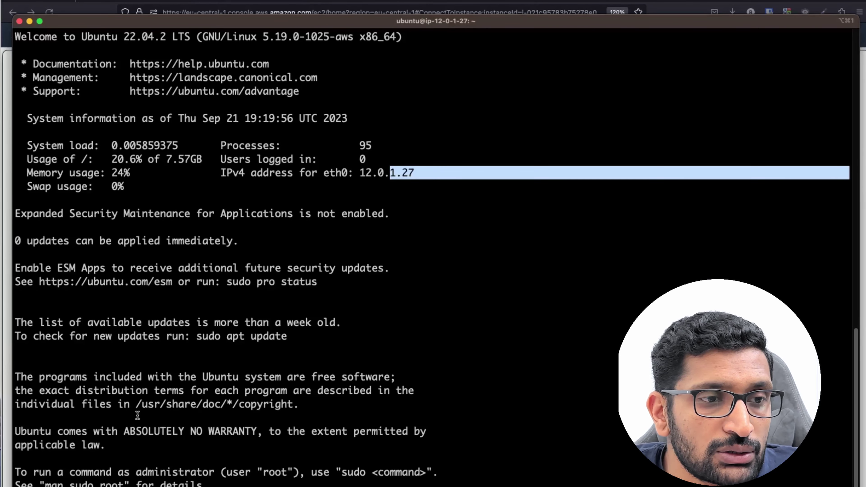
Step: Point out the root disk usage and the Ubuntu 22.04.2 version in the banner
scroll(147, 373, up, 5)
drag(79, 258, 204, 259)
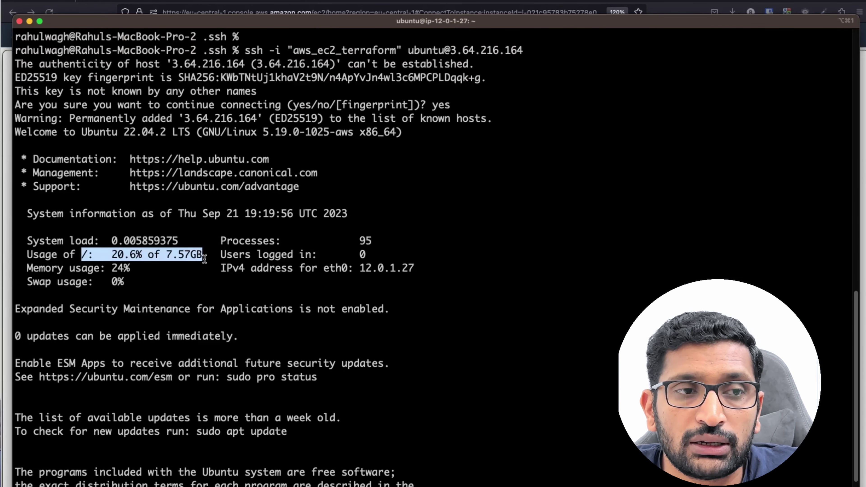
scroll(263, 201, up, 4)
click(87, 198)
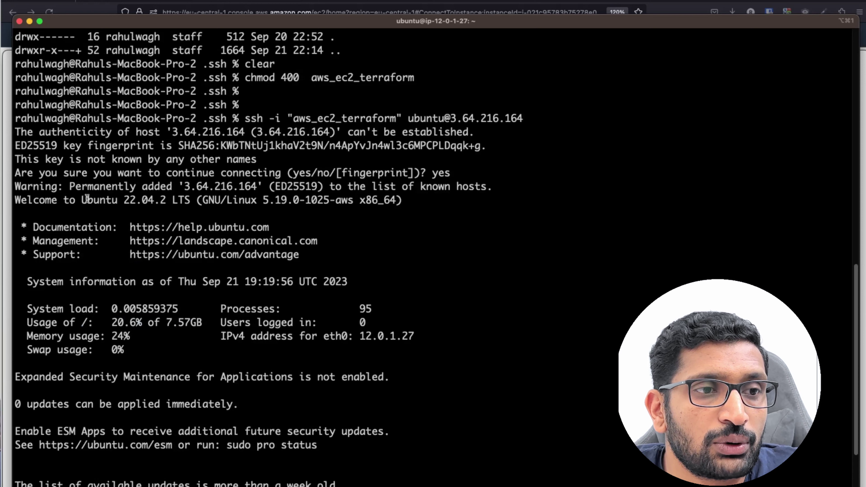
drag(87, 197, 175, 199)
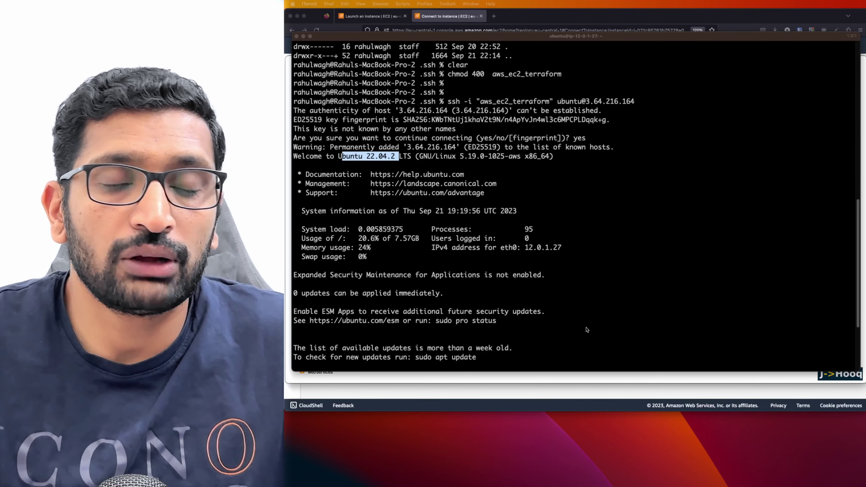
Step: Log out of the instance with the exit command
scroll(585, 330, down, 5)
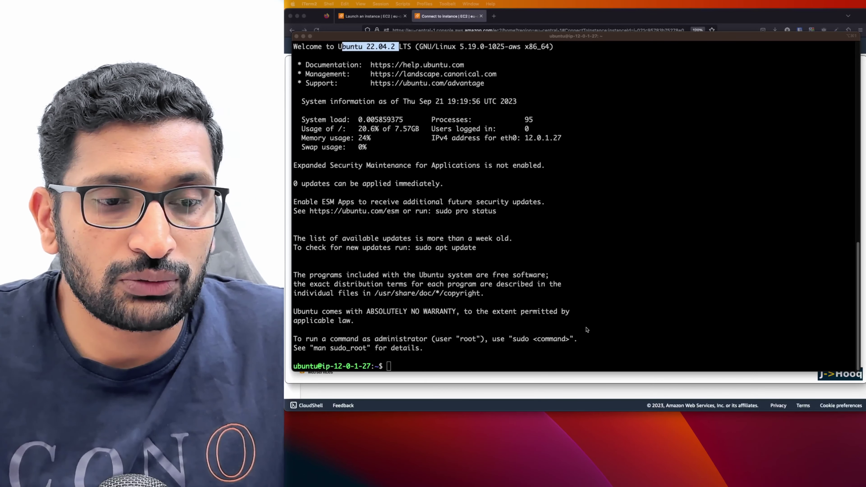
click(553, 347)
text(exit)
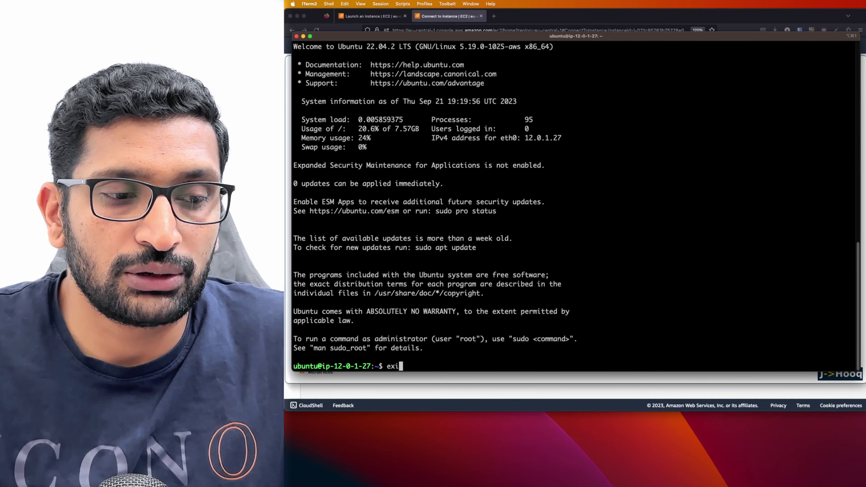
key(Return)
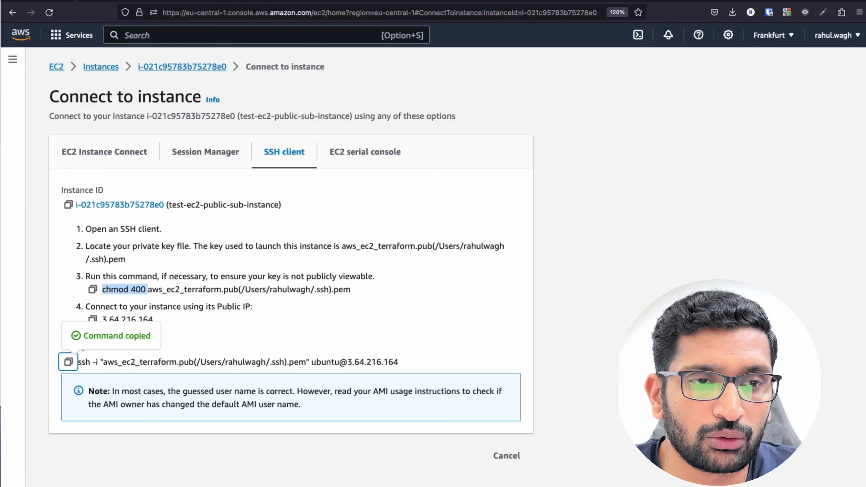
Step: Terminate test-ec2-public-sub-instance from the running instances list and confirm
click(57, 67)
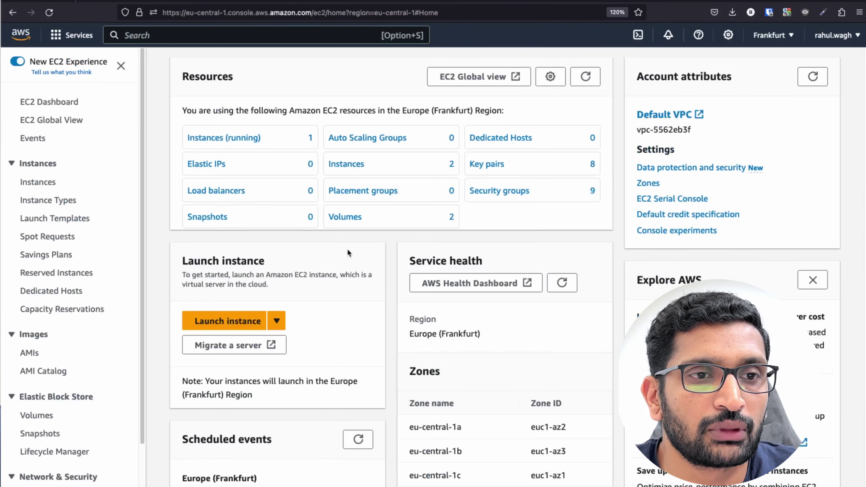
click(240, 143)
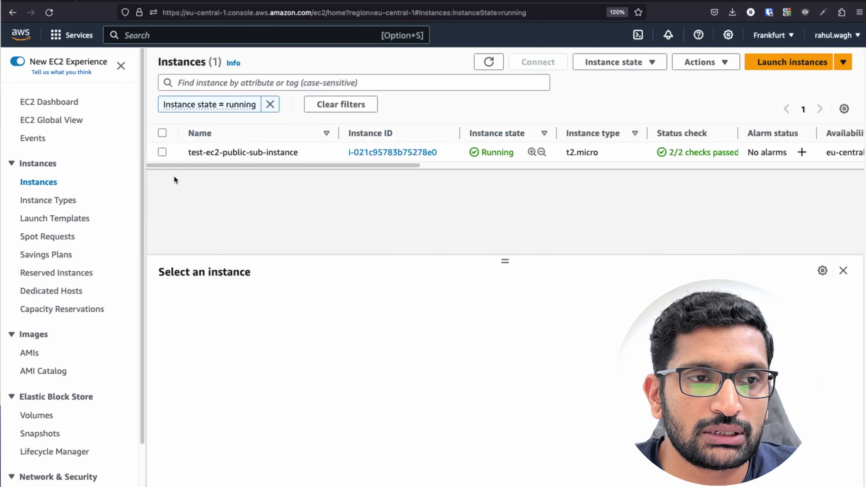
click(162, 152)
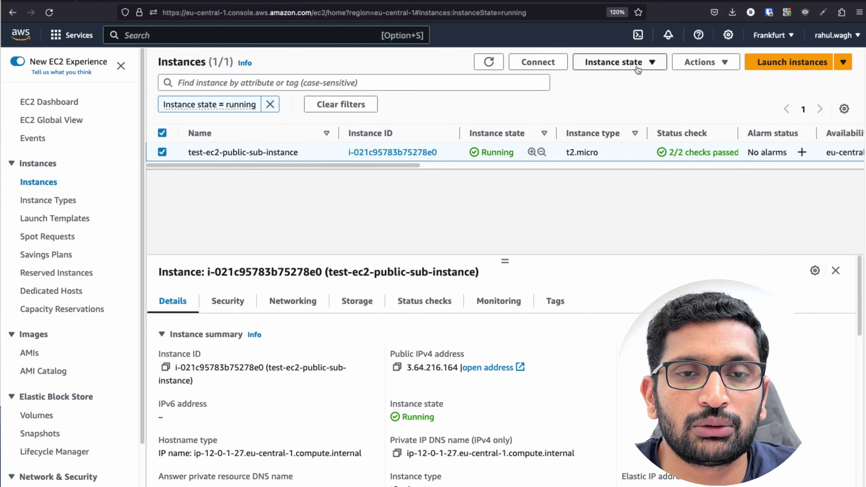
click(696, 62)
click(644, 63)
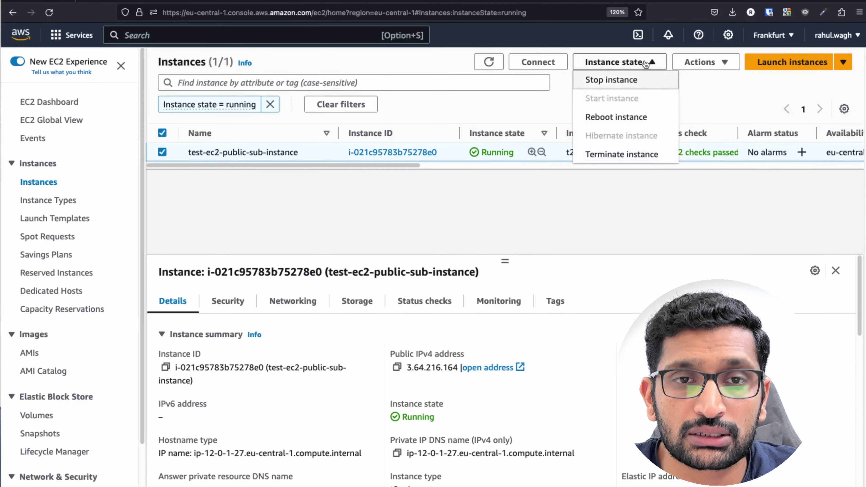
click(617, 155)
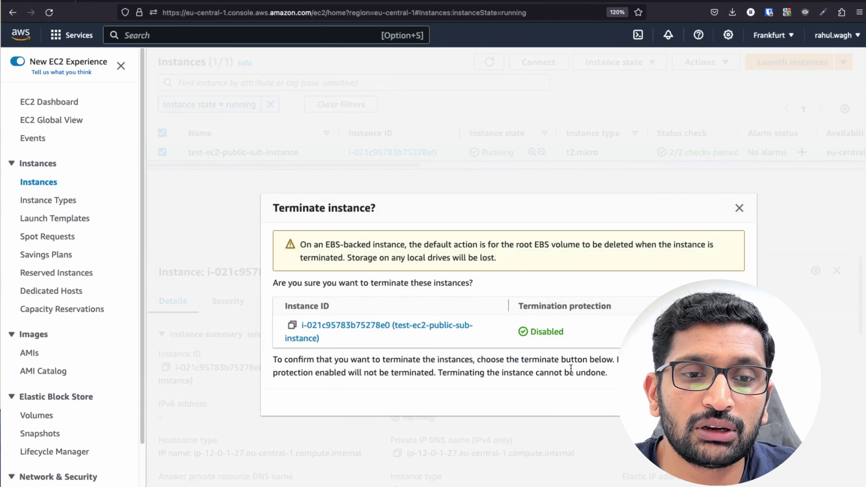
click(728, 402)
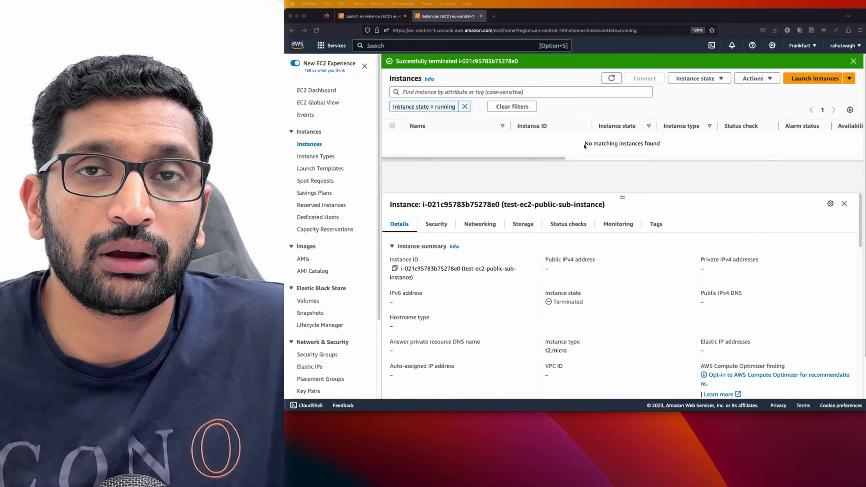
Step: Open the RT-test-private route table in the VPC console's Route tables list
click(297, 45)
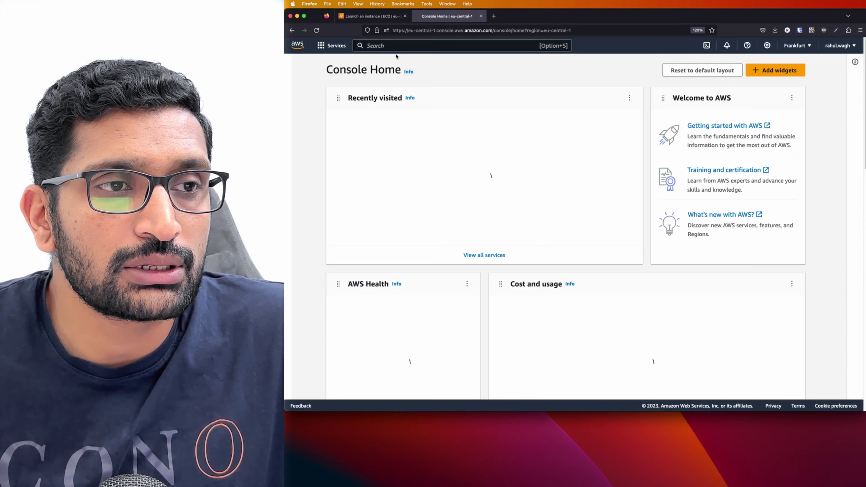
click(389, 47)
text(vpc)
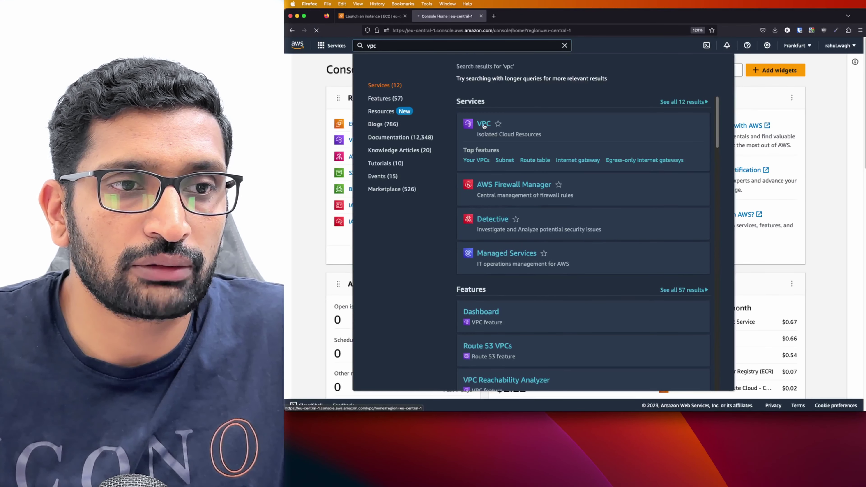
click(483, 124)
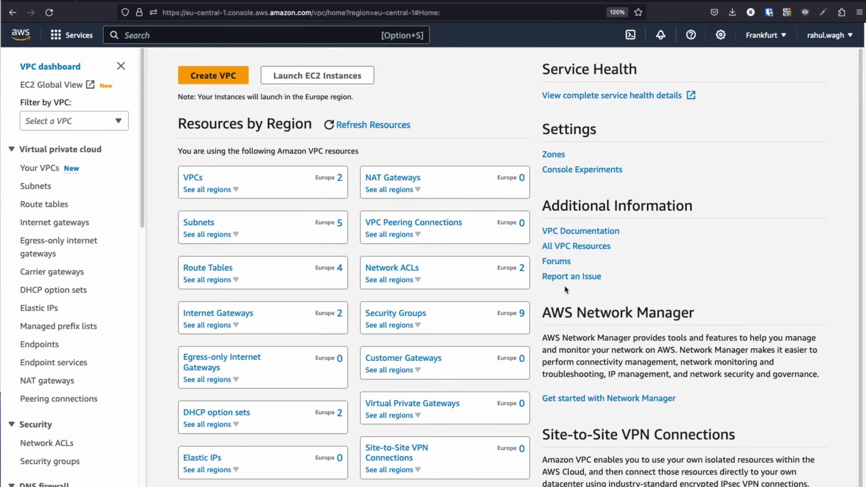
click(209, 268)
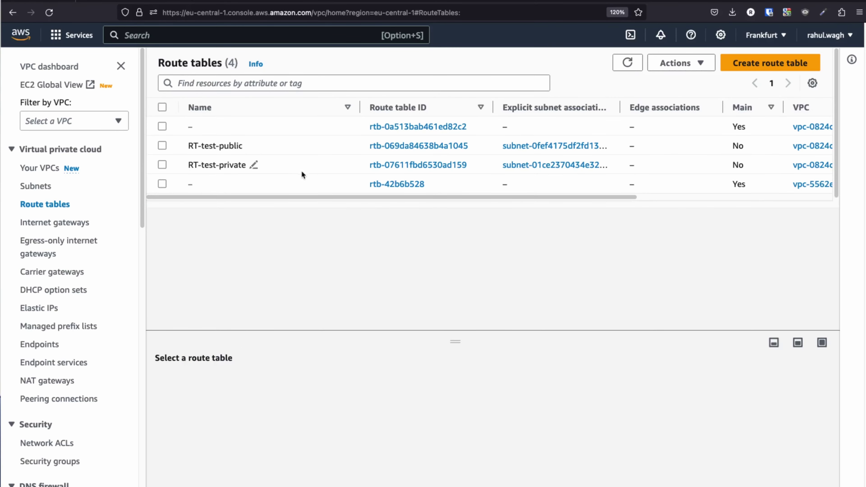
click(424, 166)
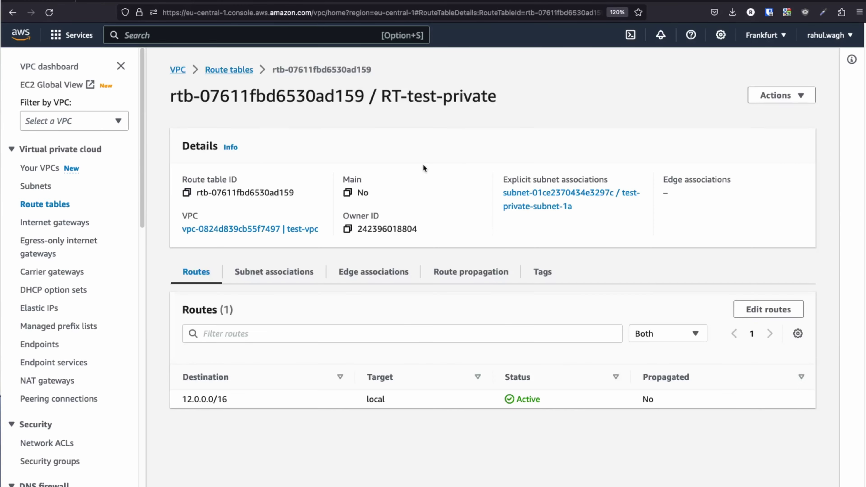
Step: Try deleting RT-test-private, dismiss the associations warning, and edit its subnet associations
click(797, 99)
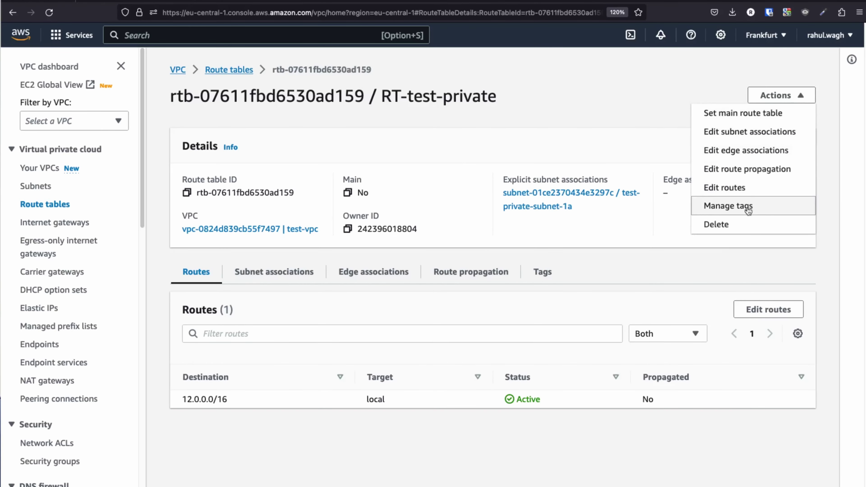
click(740, 223)
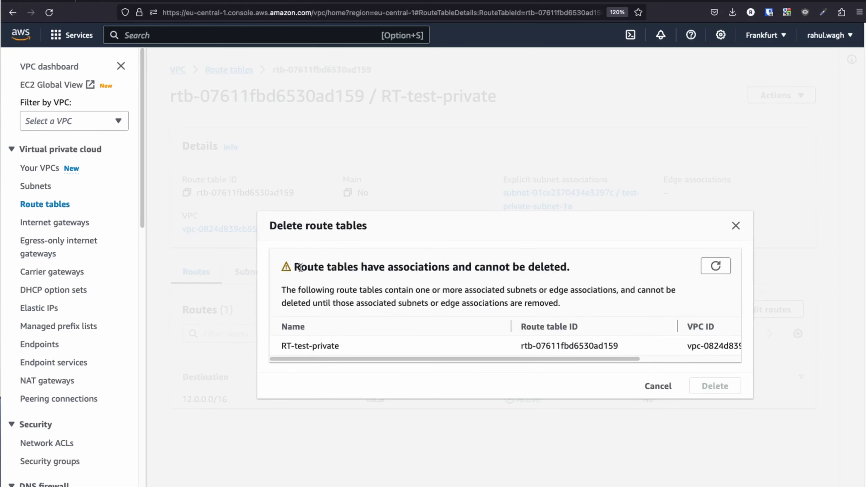
drag(298, 267, 580, 271)
click(654, 388)
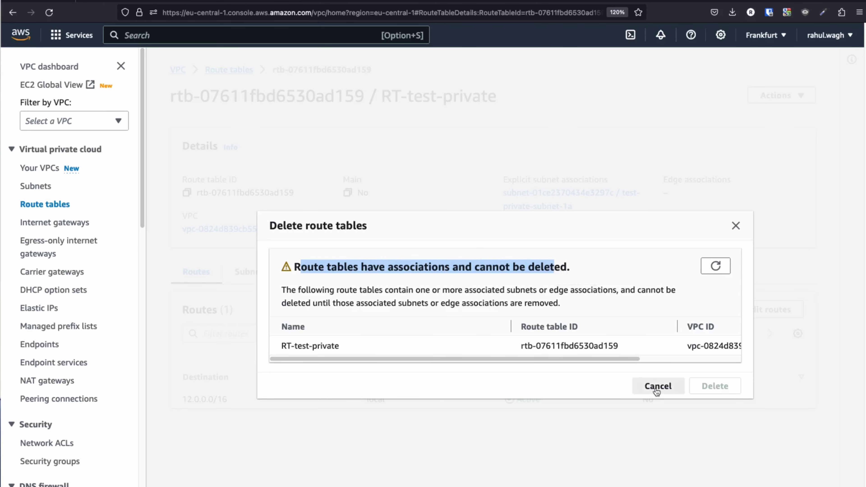
click(272, 277)
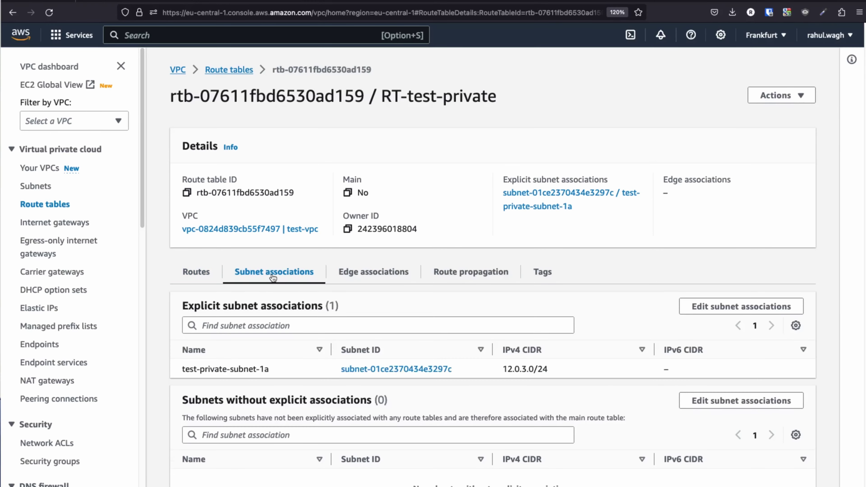
click(740, 310)
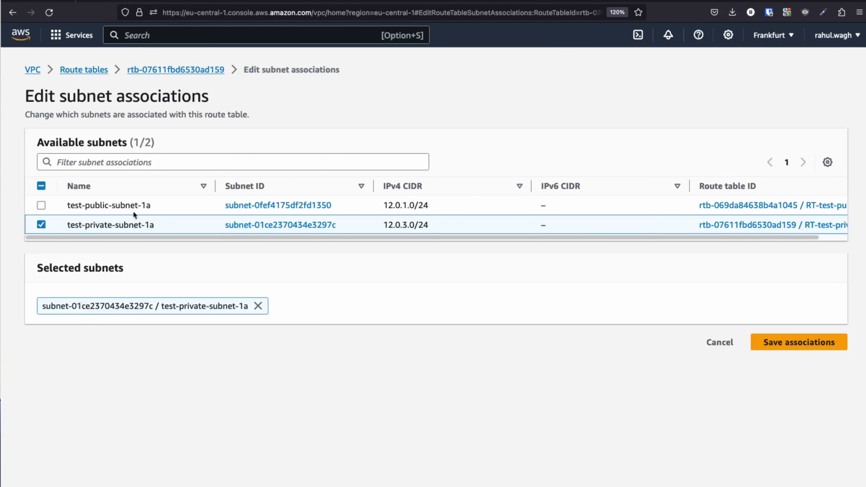